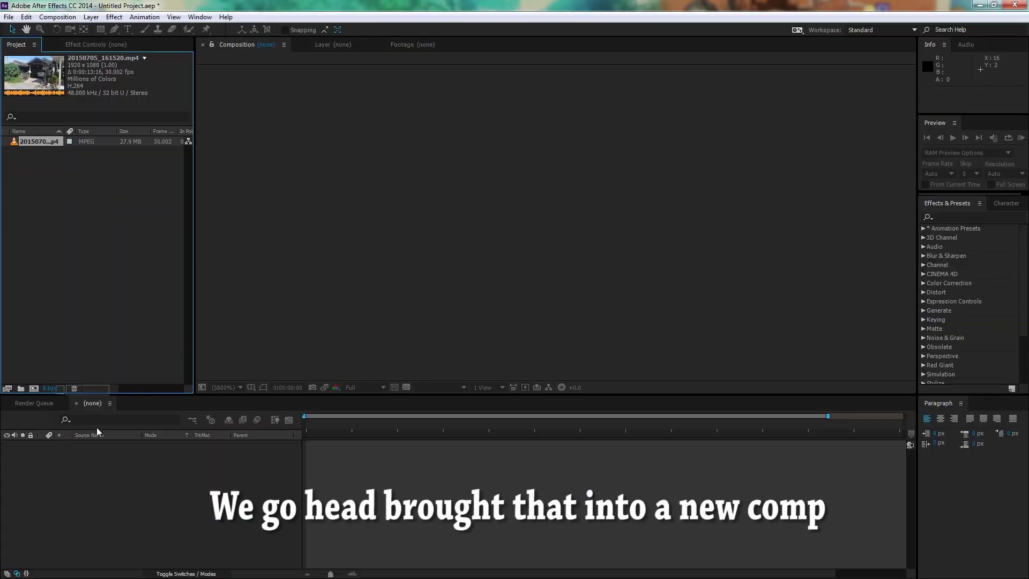
- Create a composition from 20150705_161520.mp4 and set the preview resolution to Half
{"action": "left_click_drag", "start_coordinate": [59, 215], "coordinate": [121, 464]}
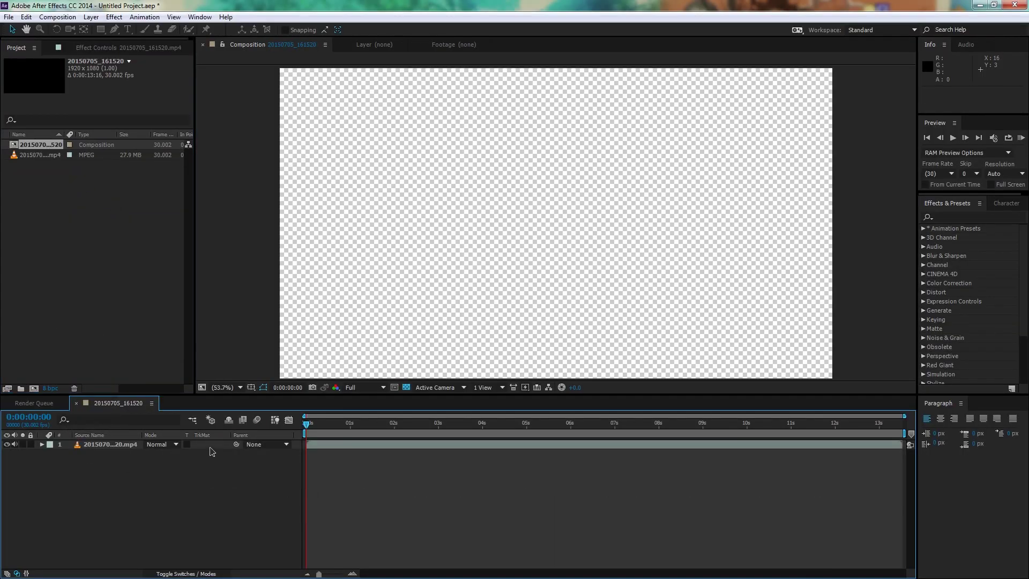
{"action": "left_click", "coordinate": [383, 386]}
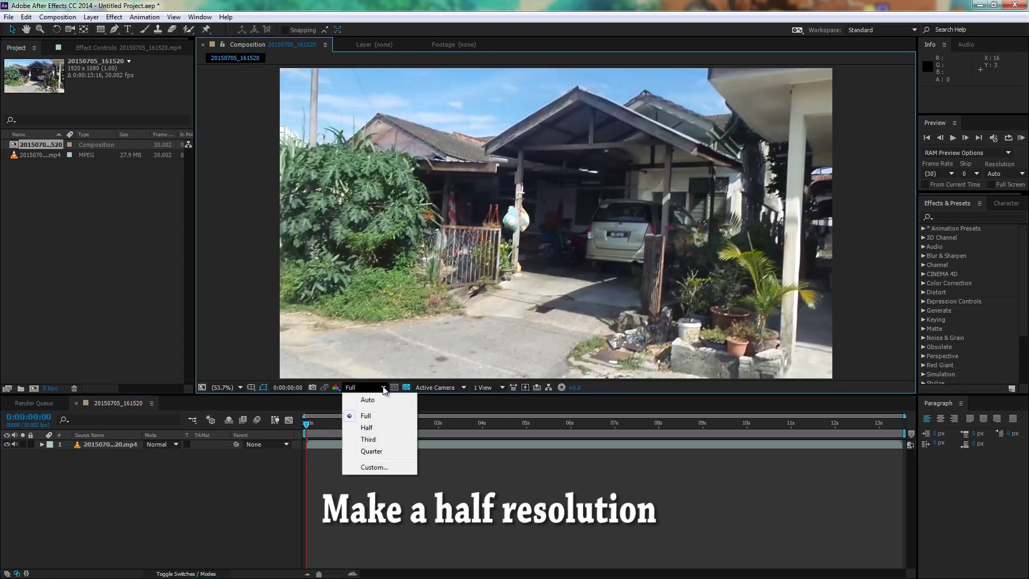
{"action": "left_click", "coordinate": [378, 426]}
{"action": "mouse_move", "coordinate": [309, 426]}
{"action": "left_mouse_down"}
{"action": "mouse_move", "coordinate": [456, 442]}
{"action": "mouse_move", "coordinate": [410, 442]}
{"action": "left_mouse_up"}
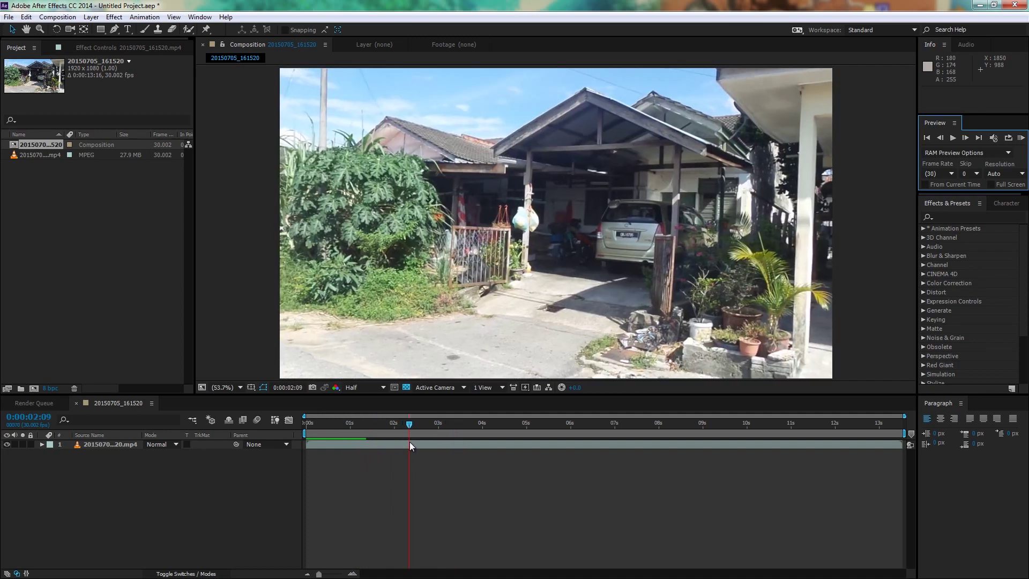
- Set the work area from 0:00:02:10 to 0:00:08:10 and trim the comp to it
{"action": "left_click_drag", "start_coordinate": [306, 433], "coordinate": [675, 426]}
{"action": "left_click", "coordinate": [468, 423]}
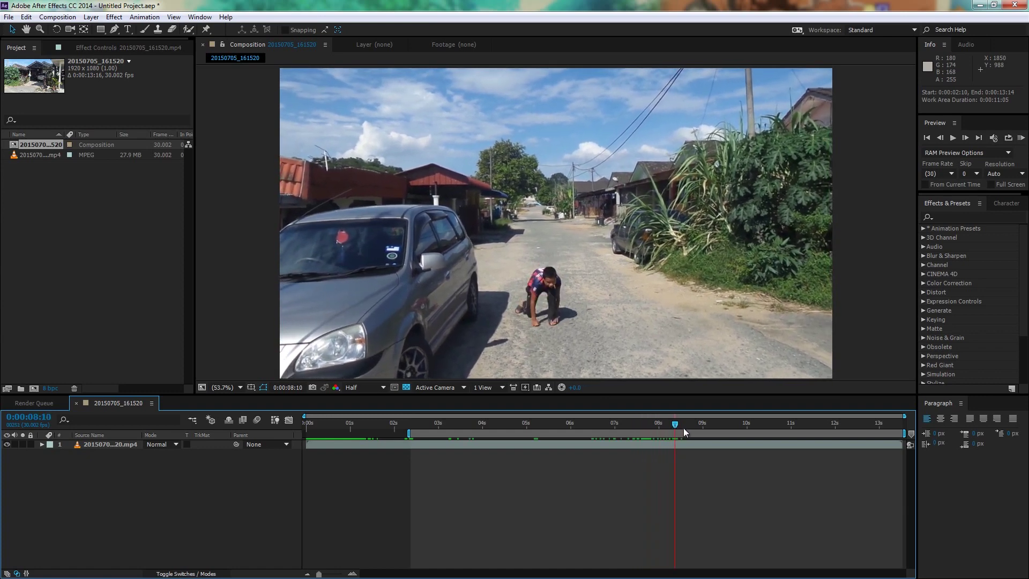
{"action": "left_click_drag", "start_coordinate": [904, 433], "coordinate": [789, 433]}
{"action": "left_click_drag", "start_coordinate": [715, 439], "coordinate": [677, 433]}
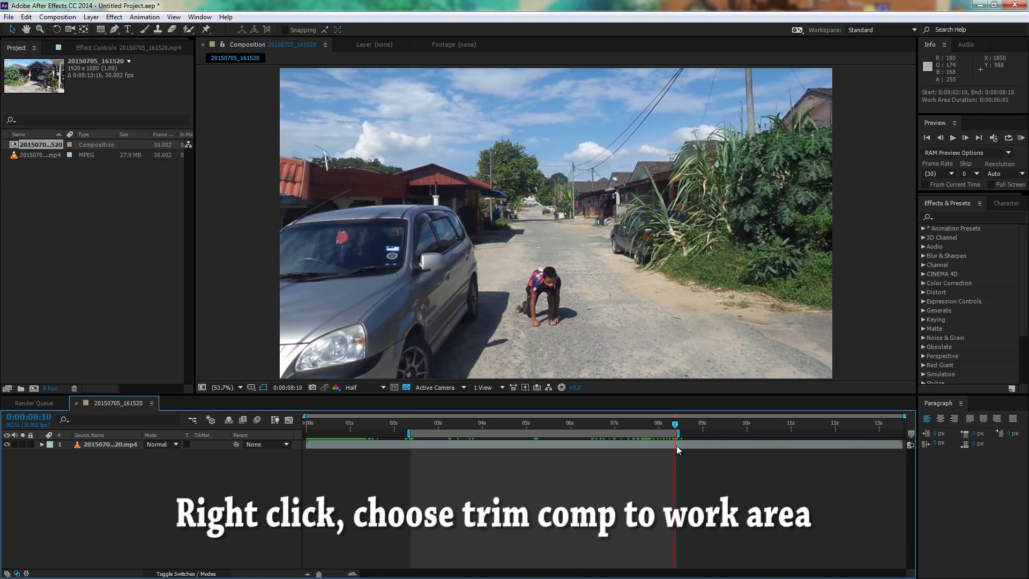
{"action": "right_click", "coordinate": [638, 435]}
{"action": "left_click", "coordinate": [691, 464]}
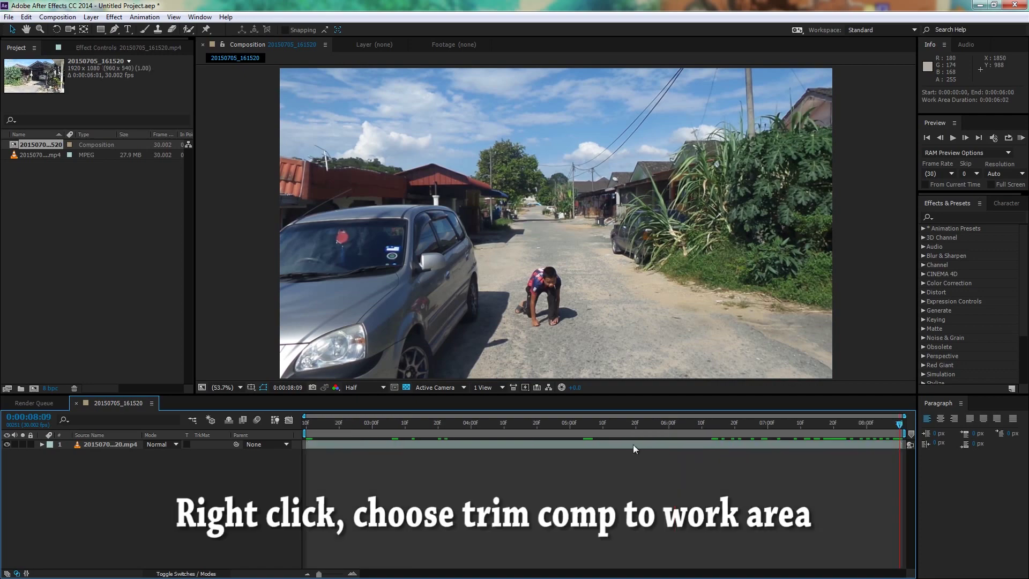
{"action": "mouse_move", "coordinate": [434, 425]}
{"action": "left_mouse_down"}
{"action": "mouse_move", "coordinate": [401, 424]}
{"action": "mouse_move", "coordinate": [709, 418]}
{"action": "mouse_move", "coordinate": [609, 425]}
{"action": "mouse_move", "coordinate": [547, 443]}
{"action": "left_mouse_up"}
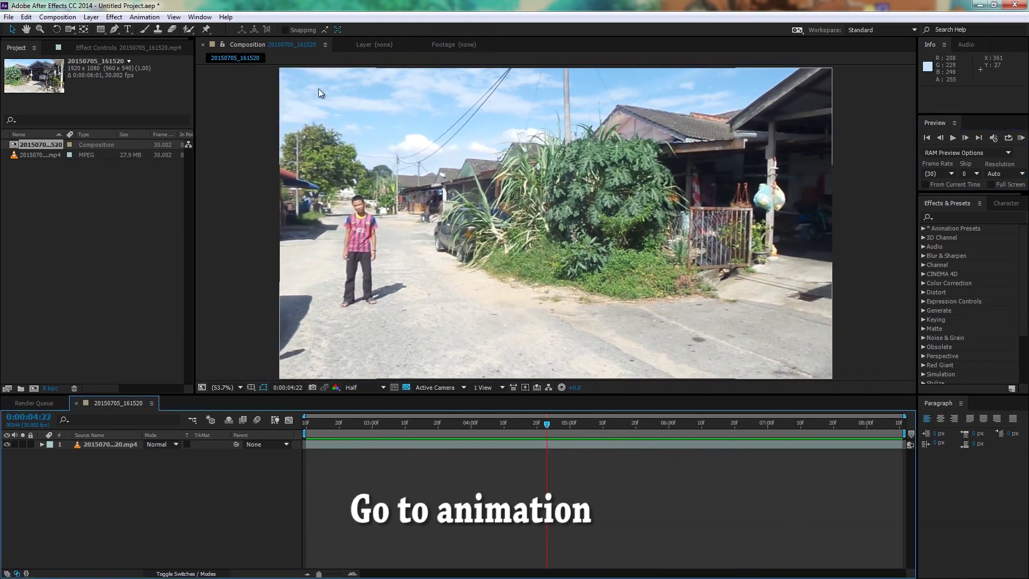
- Apply Track Camera to the footage layer and scrub through the solved track points
{"action": "key", "text": "ctrl+a"}
{"action": "left_click", "coordinate": [144, 16]}
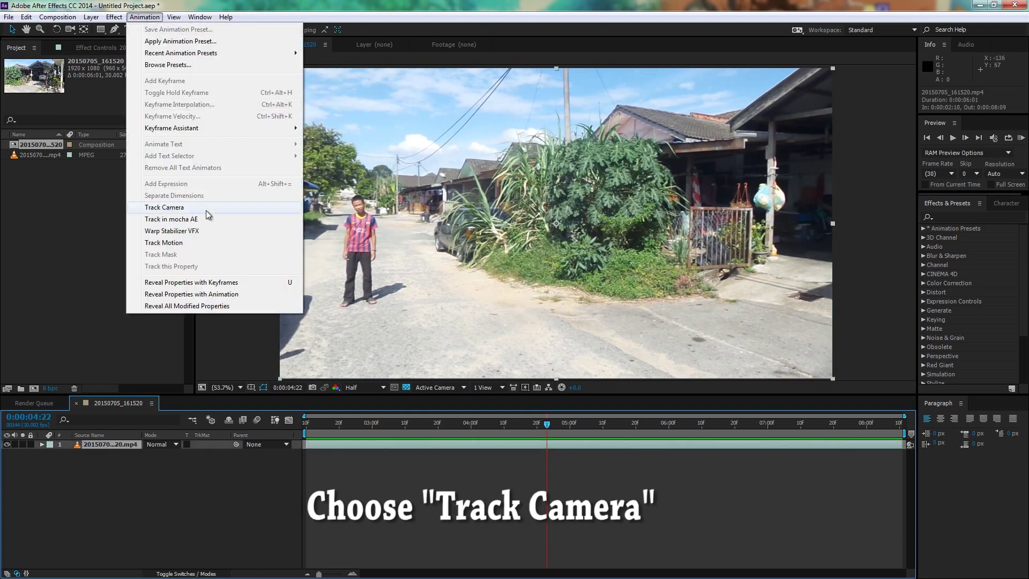
{"action": "left_click", "coordinate": [181, 210]}
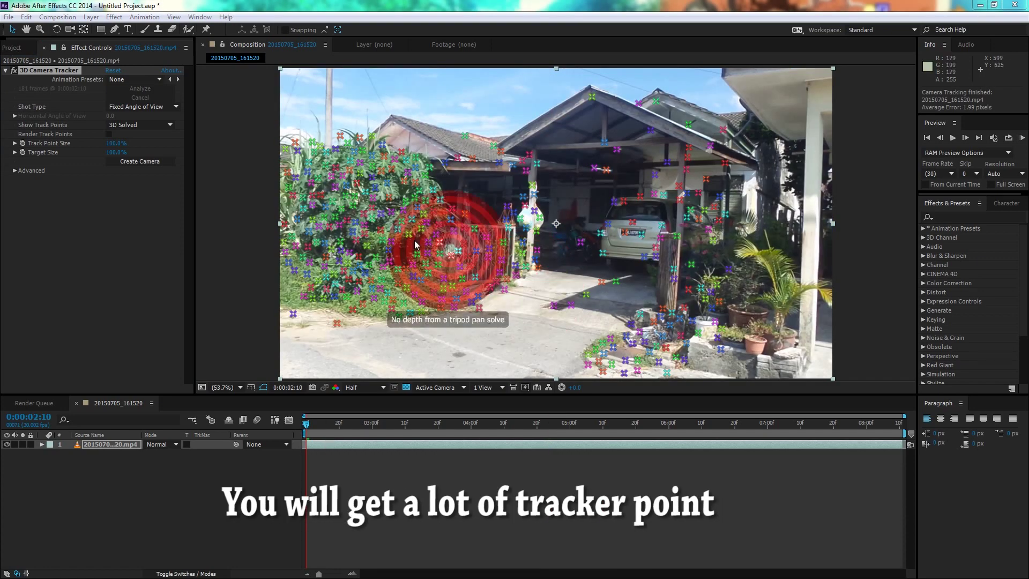
{"action": "mouse_move", "coordinate": [307, 429]}
{"action": "left_mouse_down"}
{"action": "mouse_move", "coordinate": [718, 429]}
{"action": "mouse_move", "coordinate": [706, 424]}
{"action": "left_mouse_up"}
- At 0:00:06:10, create a solid and camera from a cluster of tree track points
{"action": "left_click", "coordinate": [415, 183]}
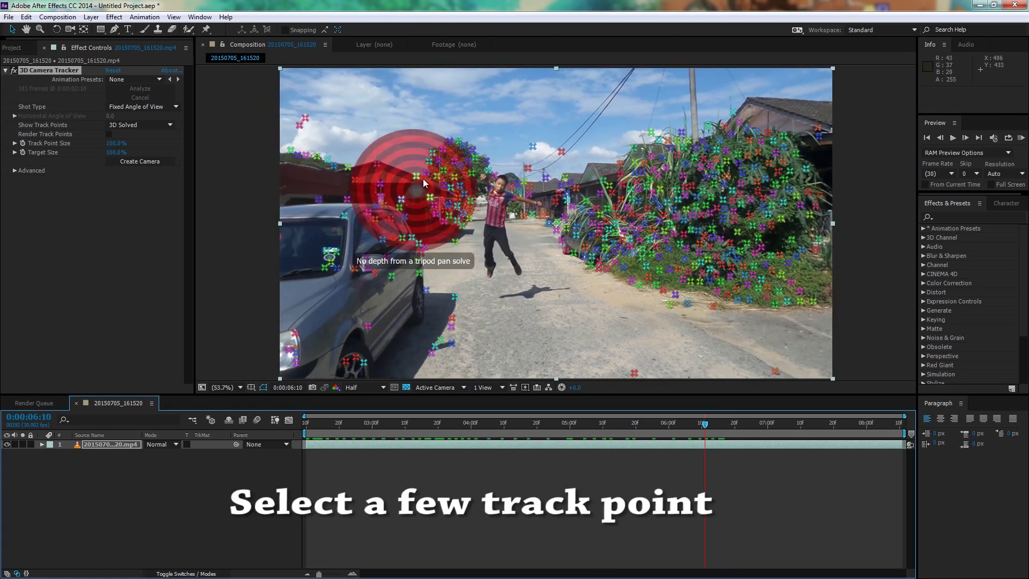
{"action": "left_click_drag", "start_coordinate": [432, 154], "coordinate": [472, 190]}
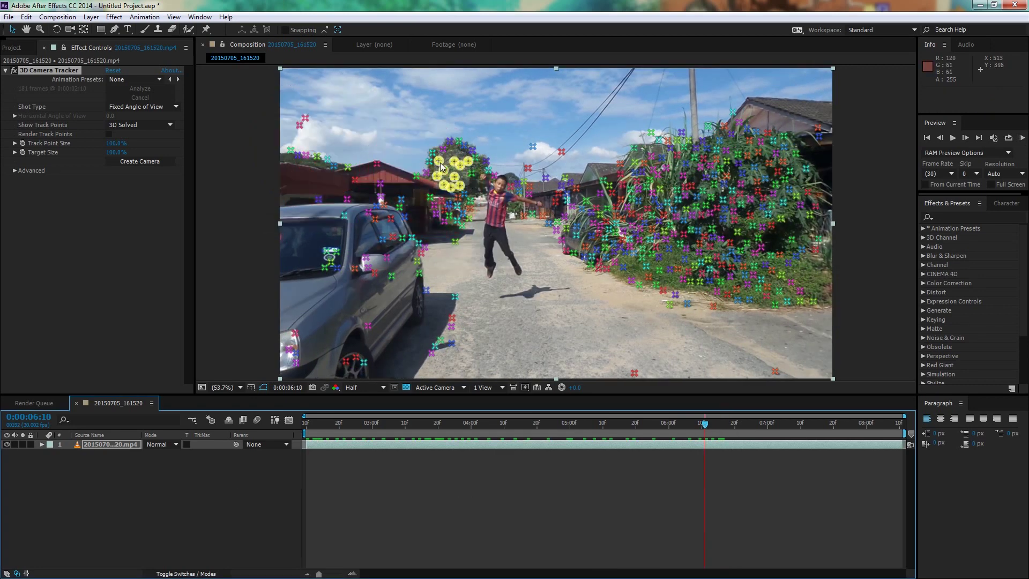
{"action": "right_click", "coordinate": [440, 163]}
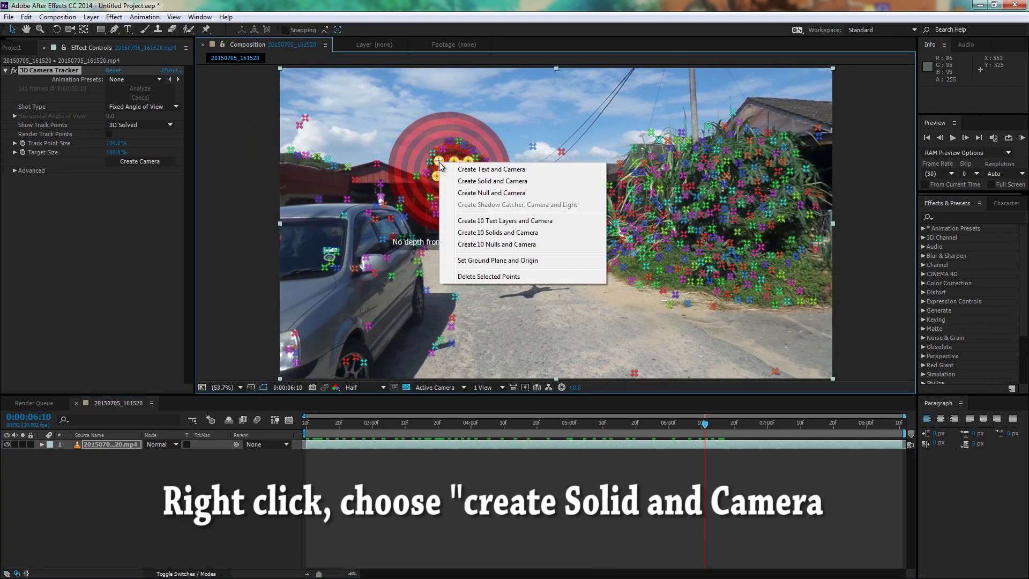
{"action": "left_click", "coordinate": [499, 181]}
{"action": "mouse_move", "coordinate": [705, 424]}
{"action": "left_mouse_down"}
{"action": "mouse_move", "coordinate": [424, 432]}
{"action": "mouse_move", "coordinate": [698, 433]}
{"action": "left_mouse_up"}
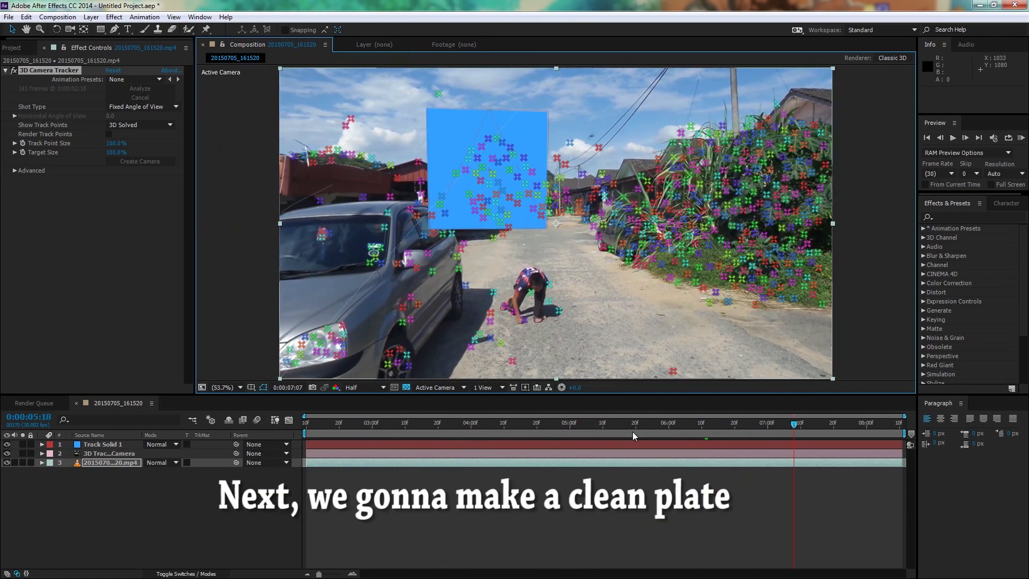
- Add 20150705_161520.mp4 from the Project panel again as a new top layer
{"action": "left_click_drag", "start_coordinate": [698, 433], "coordinate": [632, 432]}
{"action": "left_click_drag", "start_coordinate": [545, 432], "coordinate": [317, 433]}
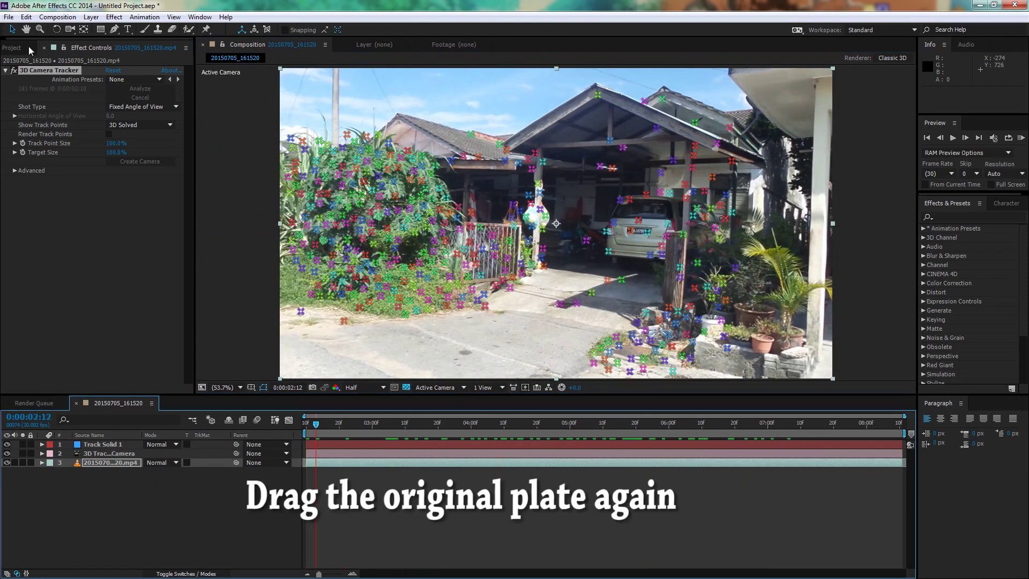
{"action": "left_click", "coordinate": [27, 46]}
{"action": "mouse_move", "coordinate": [38, 154]}
{"action": "left_mouse_down"}
{"action": "mouse_move", "coordinate": [106, 426]}
{"action": "mouse_move", "coordinate": [245, 440]}
{"action": "left_mouse_up"}
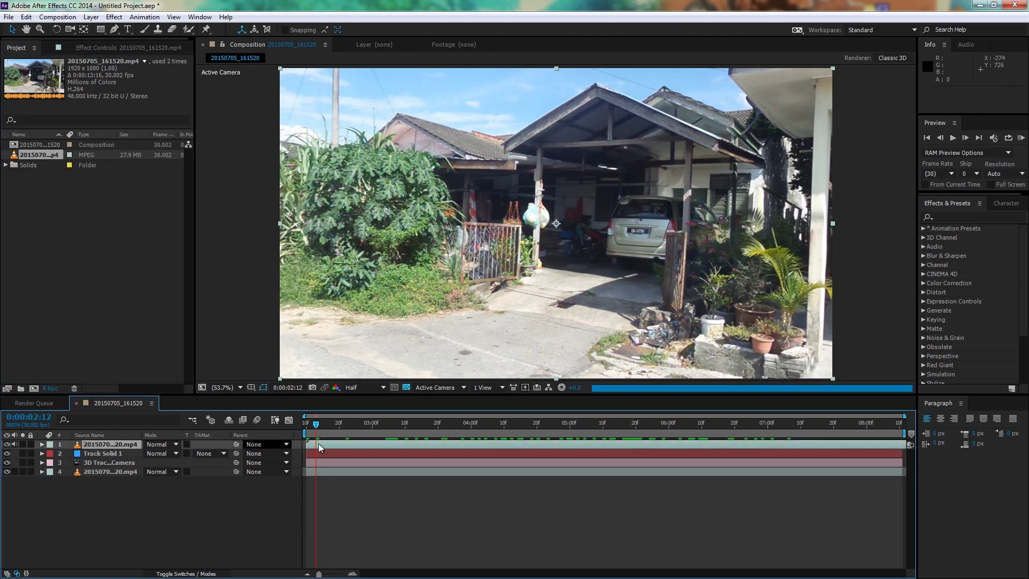
- Slide the new layer earlier in time and park at the empty-road frame 0:00:08:08
{"action": "left_click_drag", "start_coordinate": [317, 427], "coordinate": [471, 423]}
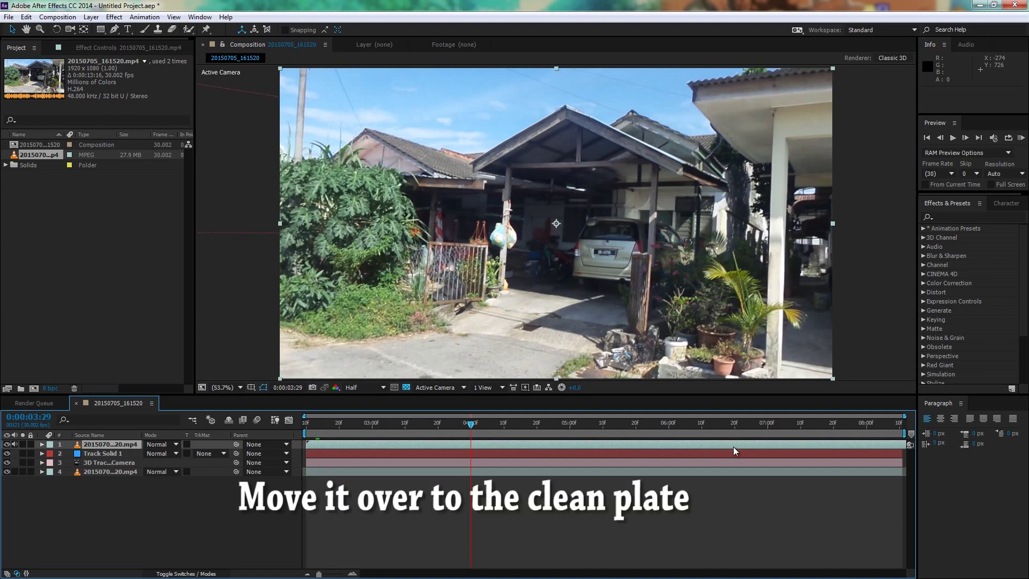
{"action": "left_click_drag", "start_coordinate": [733, 446], "coordinate": [275, 447]}
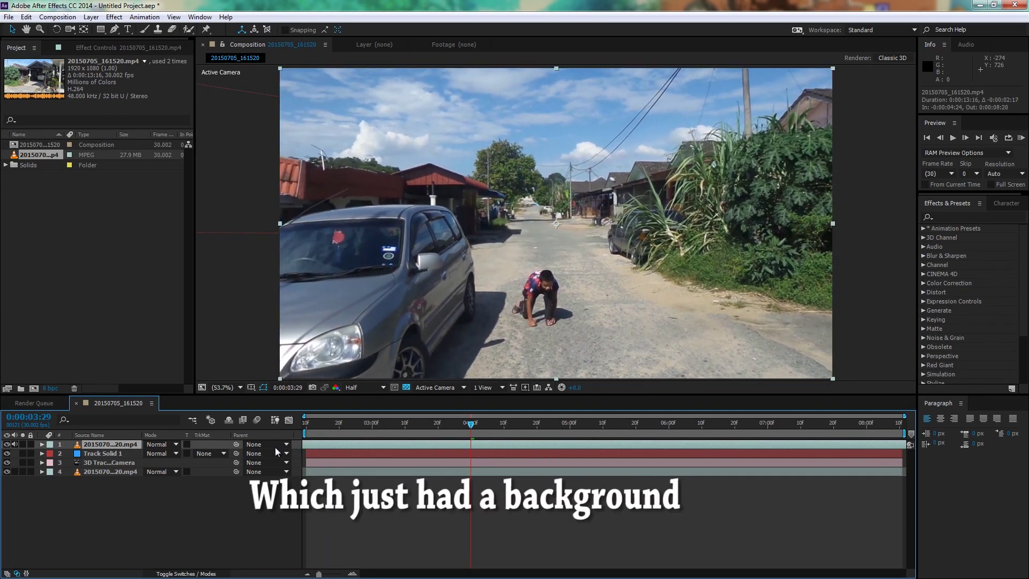
{"action": "left_click", "coordinate": [754, 428]}
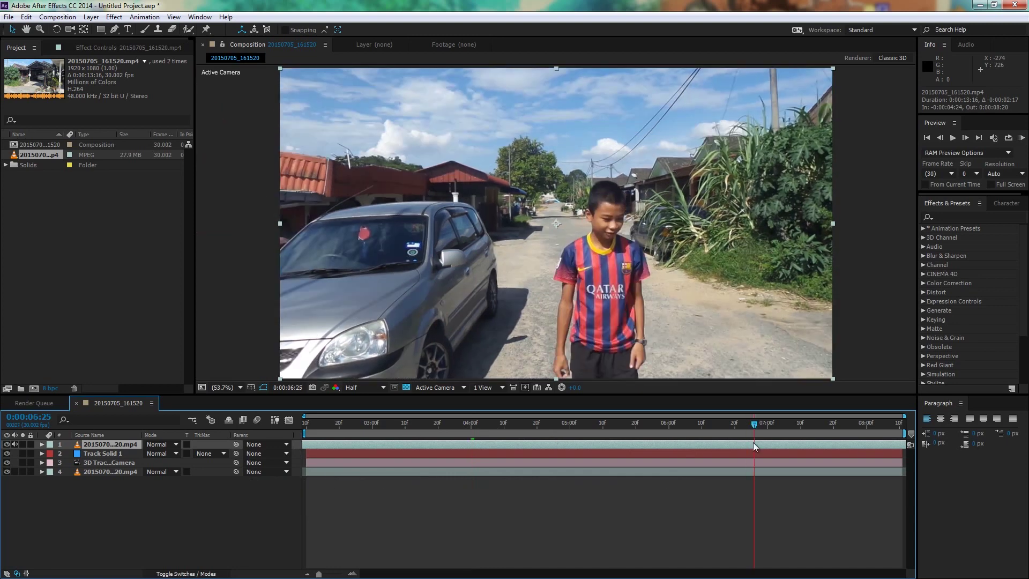
{"action": "left_click_drag", "start_coordinate": [869, 431], "coordinate": [898, 444]}
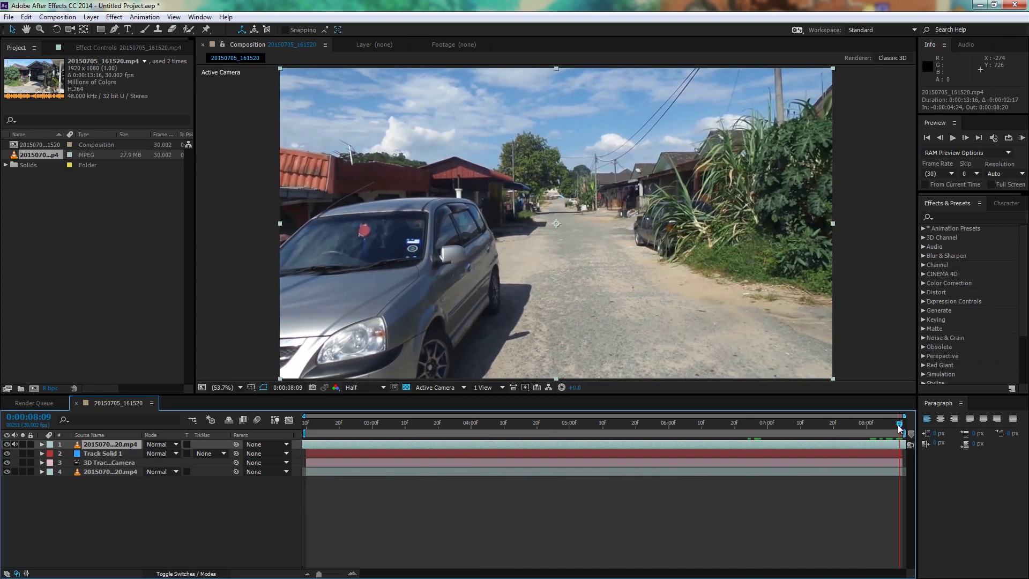
- Freeze the top footage copy on the empty-road frame, collapse it, and hide it
{"action": "right_click", "coordinate": [884, 445]}
{"action": "mouse_move", "coordinate": [916, 88]}
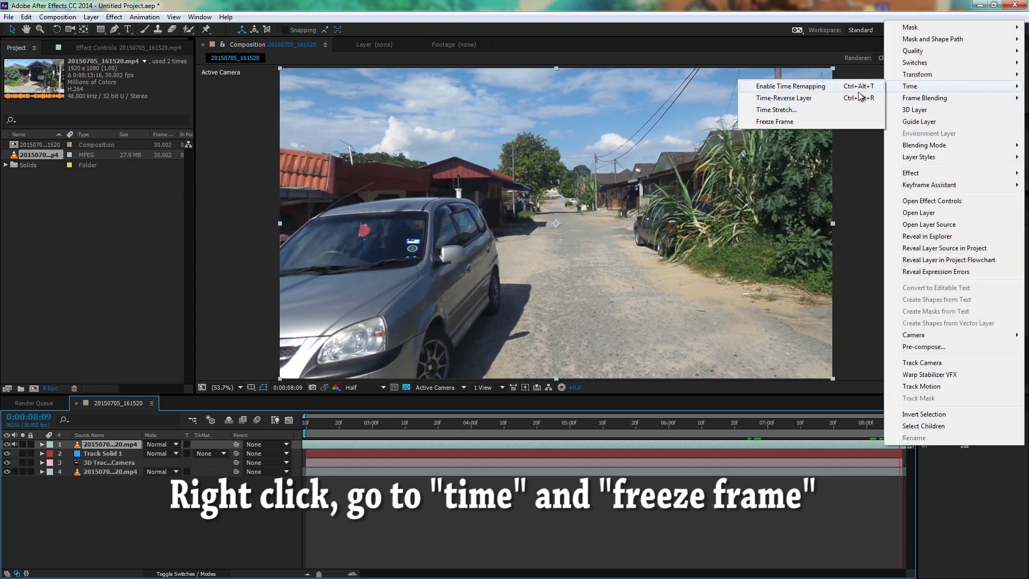
{"action": "left_click", "coordinate": [757, 121]}
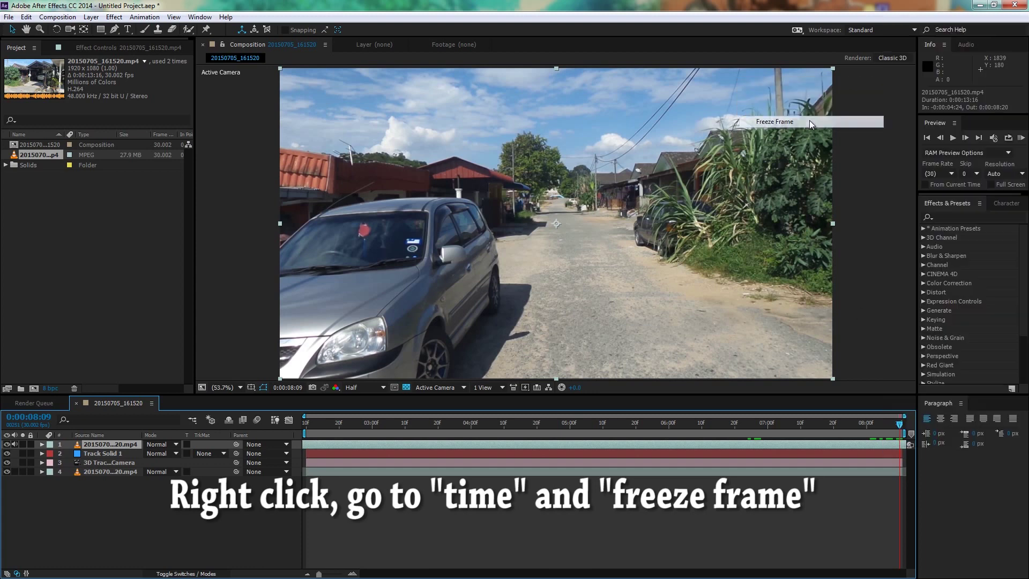
{"action": "left_click", "coordinate": [41, 446]}
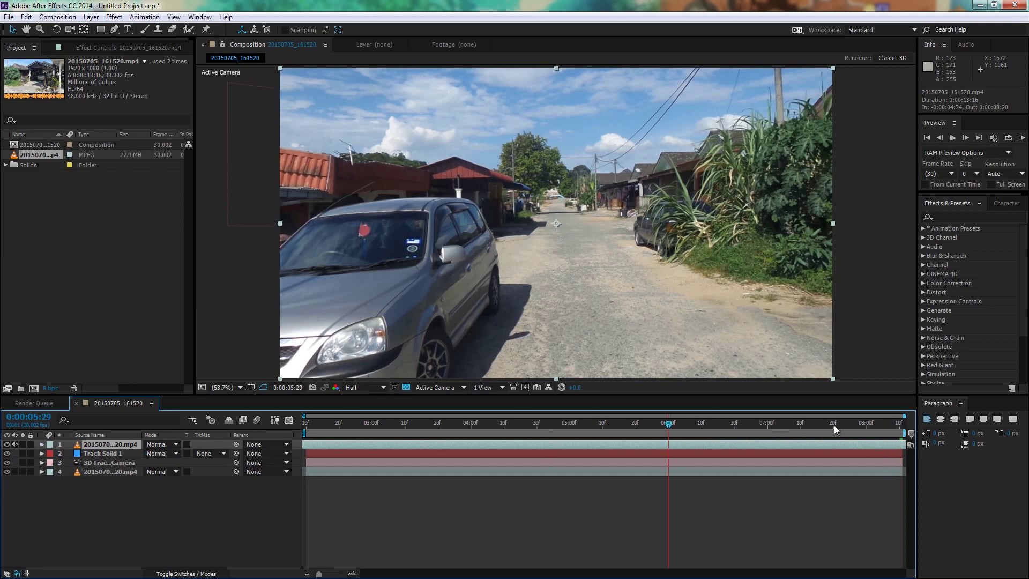
{"action": "left_click", "coordinate": [7, 444]}
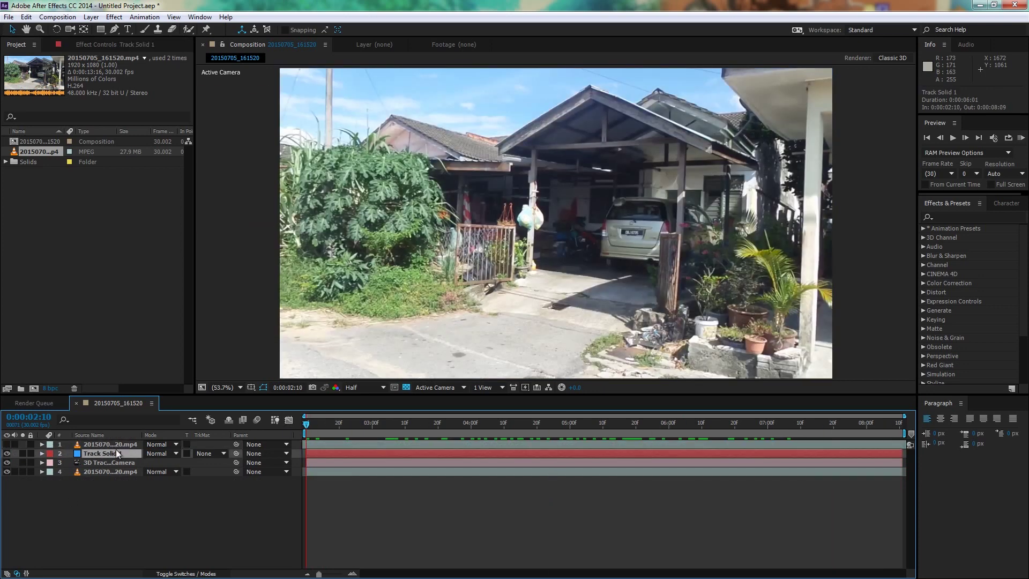
- Make the clean plate a 3D layer and push it back to Z position 469.2
{"action": "left_click", "coordinate": [188, 573]}
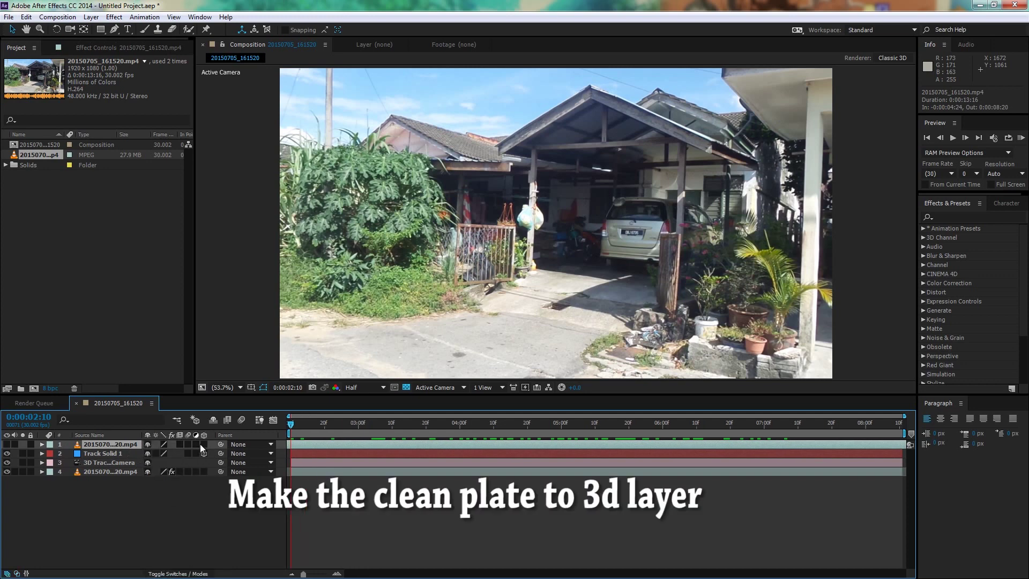
{"action": "left_click", "coordinate": [8, 445]}
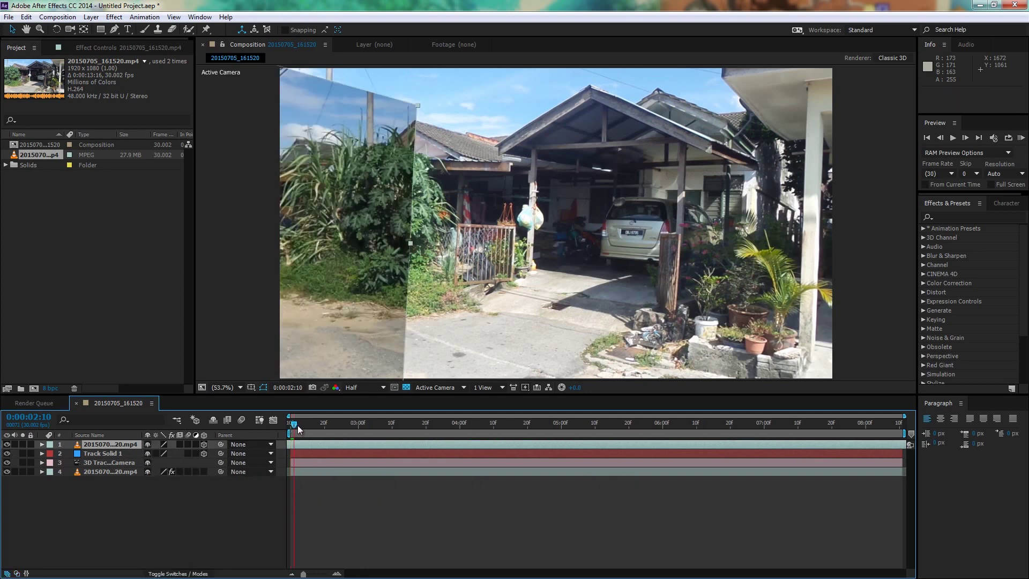
{"action": "left_click_drag", "start_coordinate": [297, 426], "coordinate": [745, 426]}
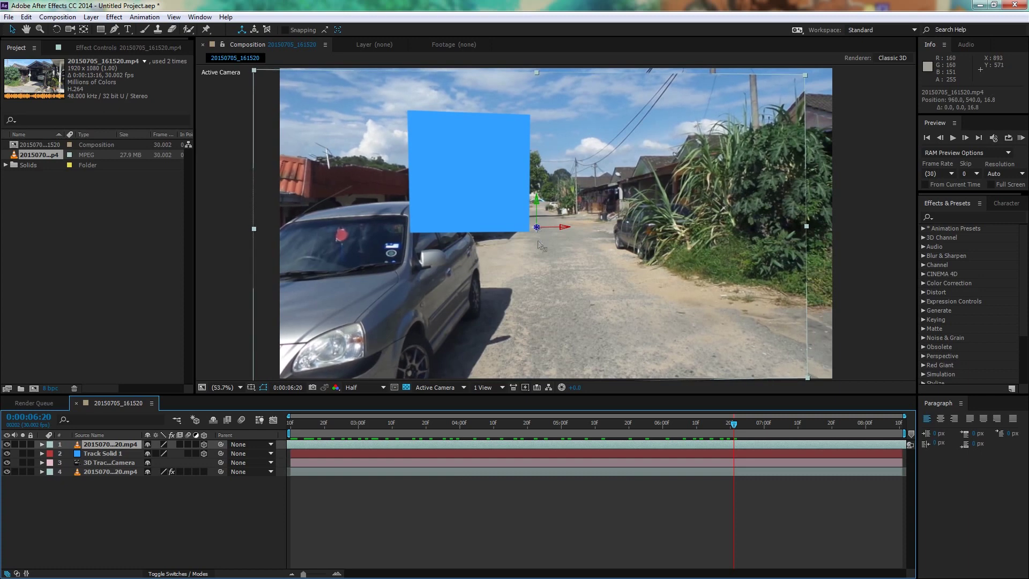
{"action": "left_click_drag", "start_coordinate": [537, 230], "coordinate": [589, 386]}
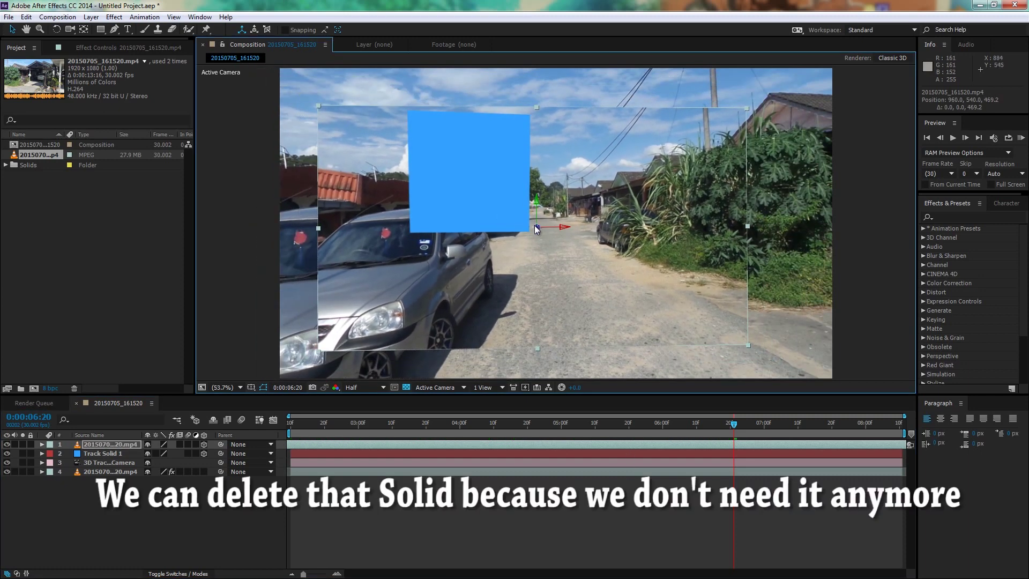
{"action": "left_click_drag", "start_coordinate": [536, 229], "coordinate": [540, 238]}
{"action": "left_click", "coordinate": [102, 453]}
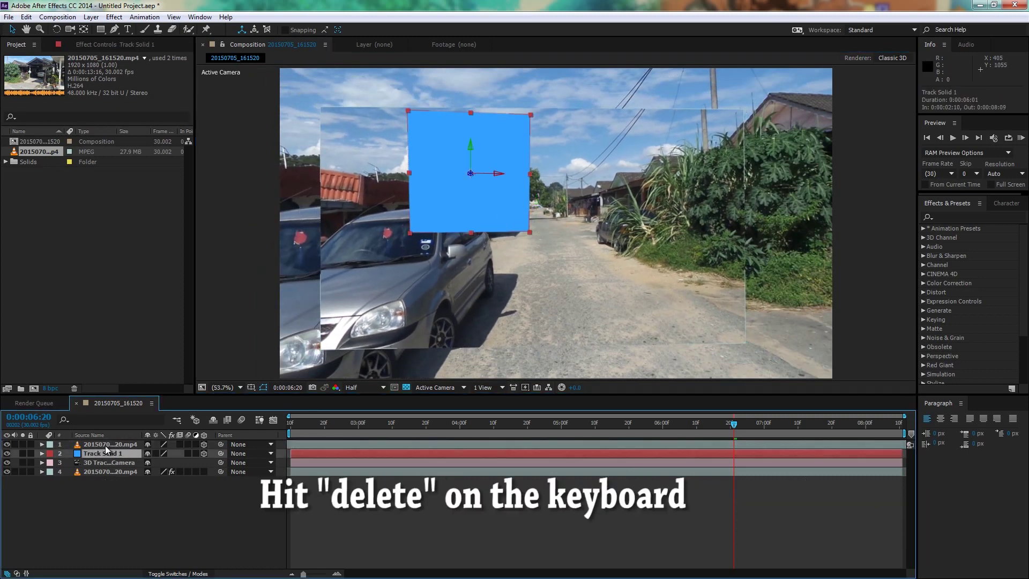
- Delete Track Solid 1, push the clean plate to Z 579.1, and park at 0:00:06:29
{"action": "key", "text": "Delete"}
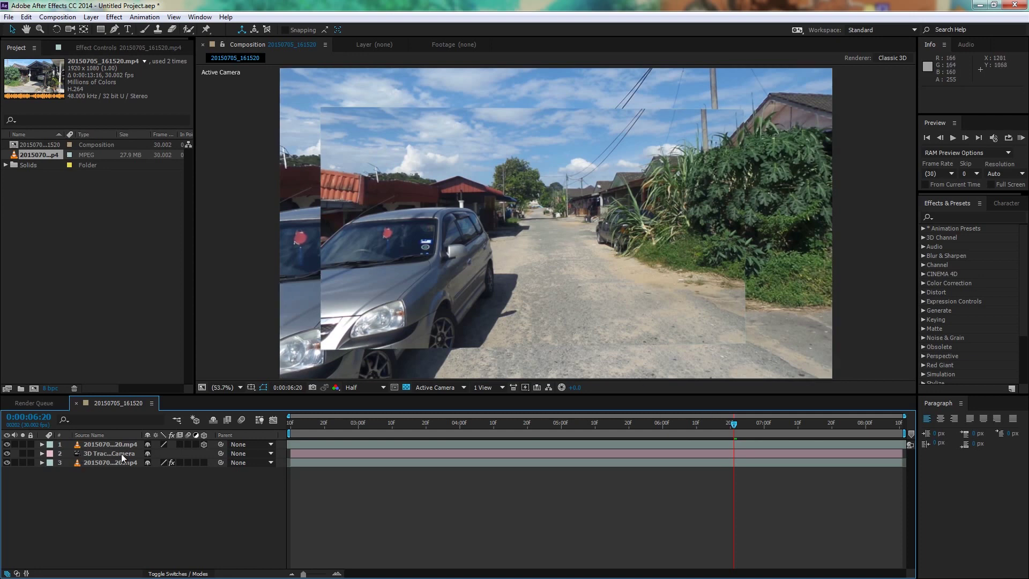
{"action": "left_click", "coordinate": [89, 445]}
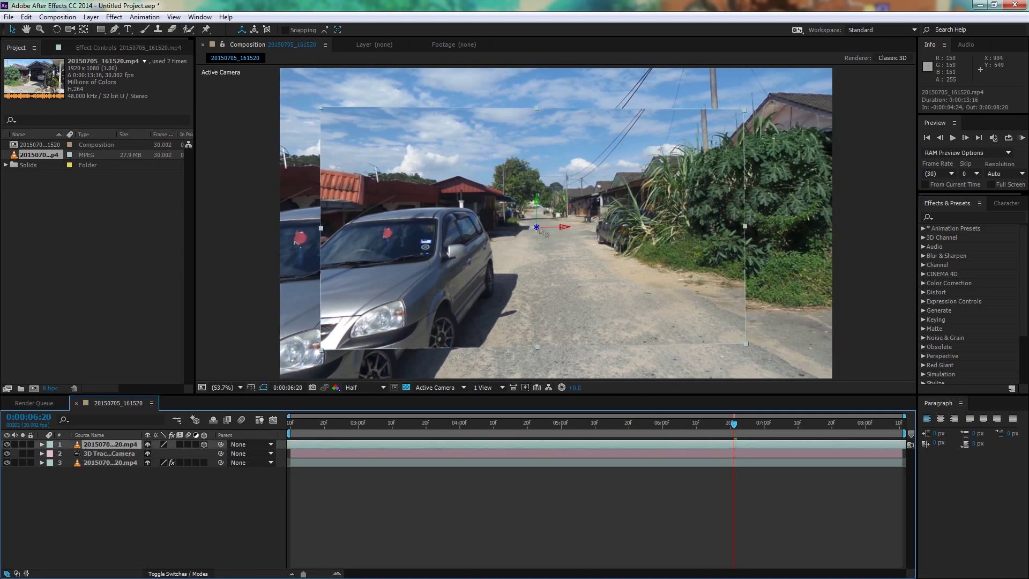
{"action": "left_click_drag", "start_coordinate": [540, 229], "coordinate": [544, 239]}
{"action": "left_click_drag", "start_coordinate": [699, 433], "coordinate": [466, 432]}
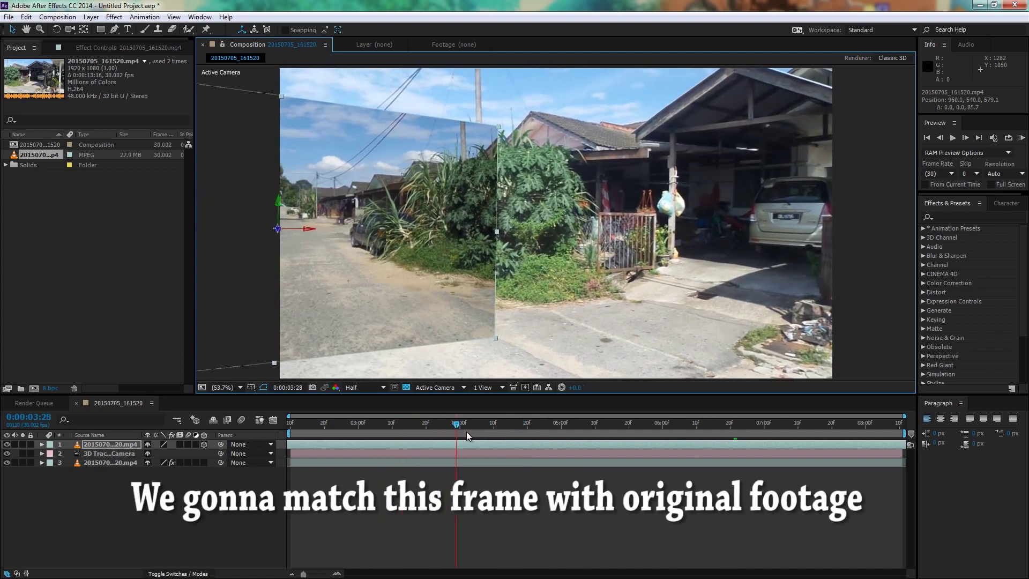
{"action": "left_click_drag", "start_coordinate": [466, 432], "coordinate": [763, 431]}
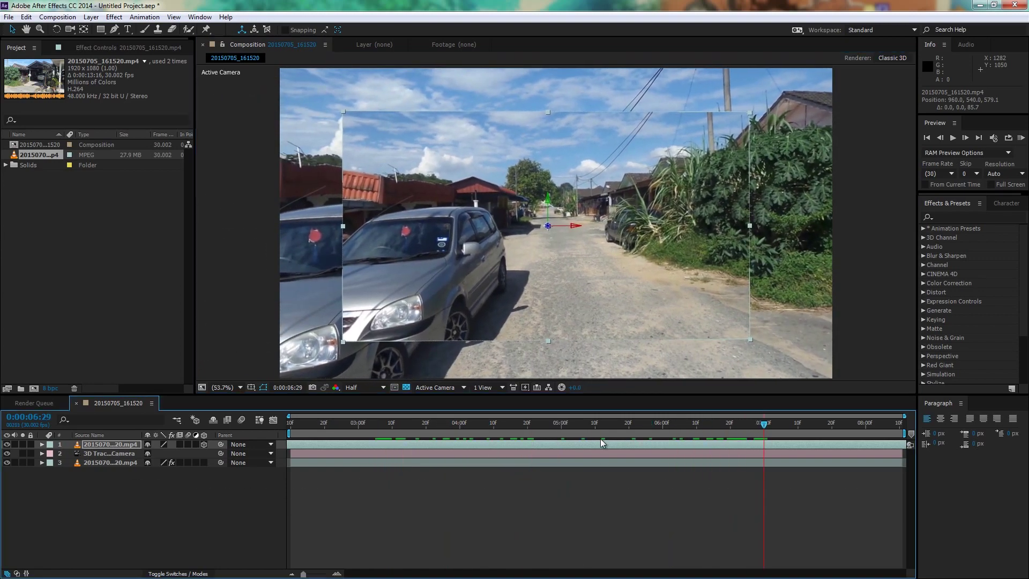
- Lower the top layer's opacity to about 56%
{"action": "key", "text": "t"}
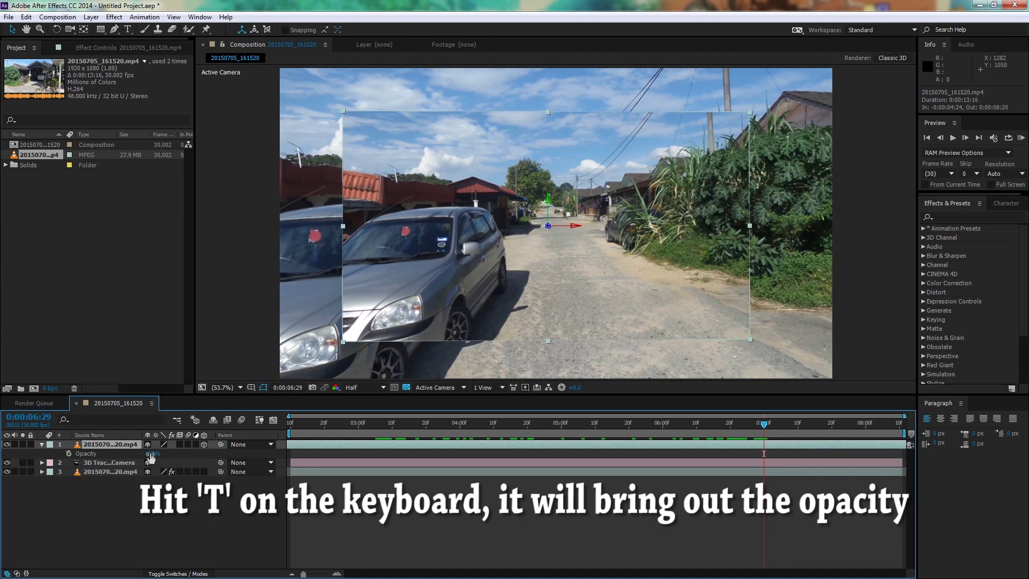
{"action": "left_click", "coordinate": [151, 454]}
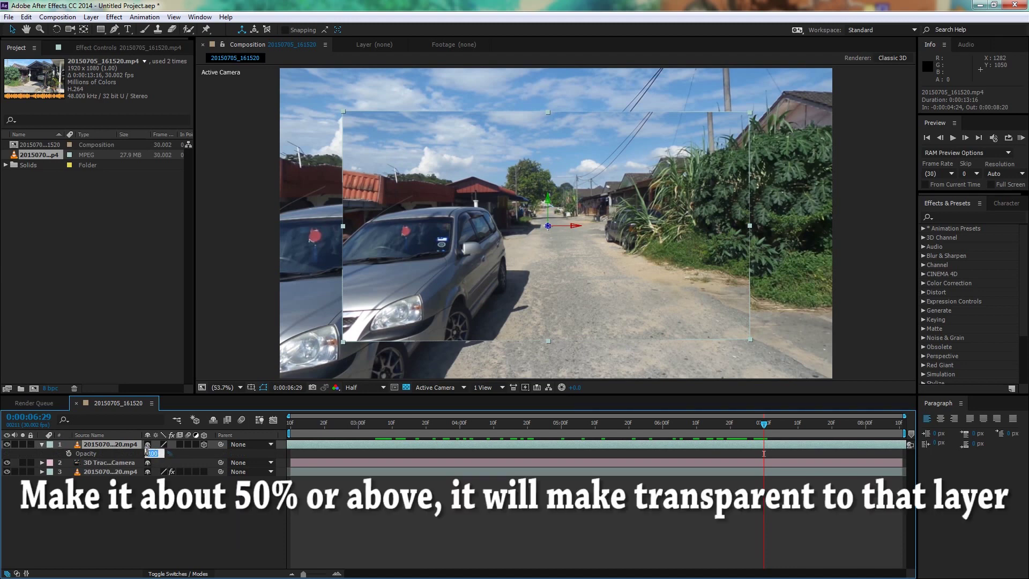
{"action": "type", "text": "56"}
{"action": "key", "text": "Return"}
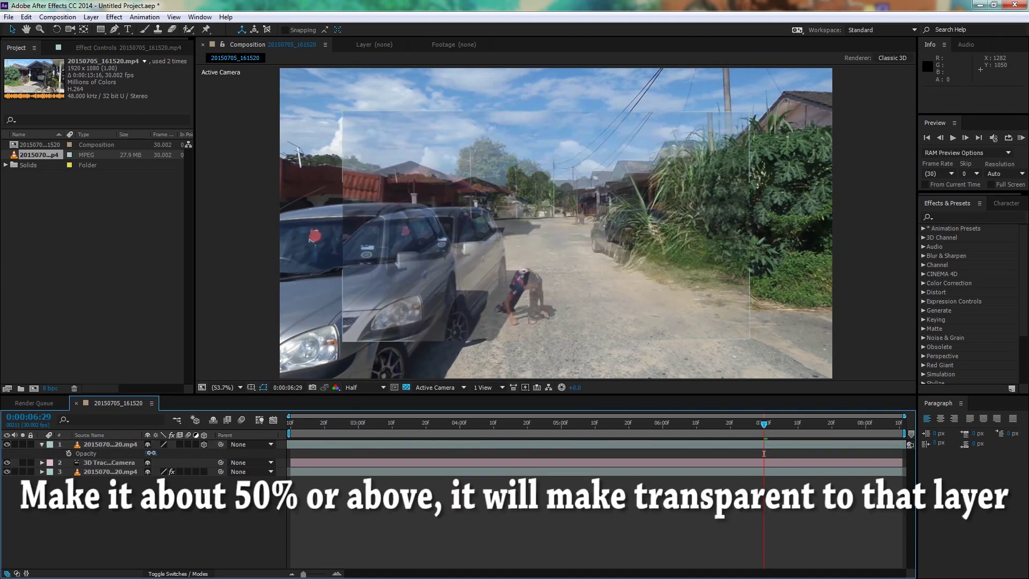
- Scale the top layer to 138% and shift it to line up with the street footage
{"action": "left_click", "coordinate": [114, 444]}
{"action": "key", "text": "s"}
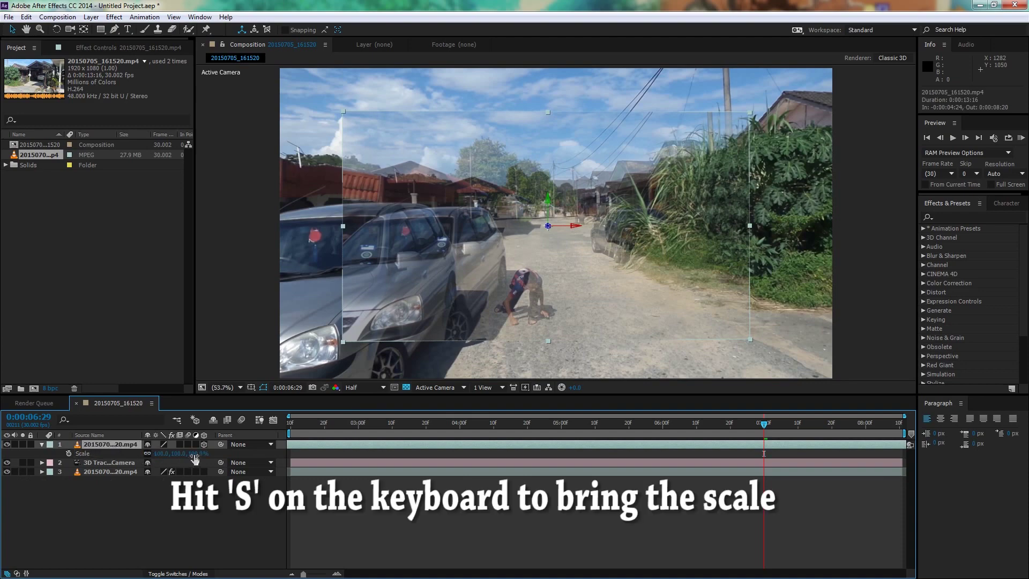
{"action": "mouse_move", "coordinate": [198, 454]}
{"action": "left_mouse_down"}
{"action": "mouse_move", "coordinate": [633, 220]}
{"action": "mouse_move", "coordinate": [606, 232]}
{"action": "left_mouse_up"}
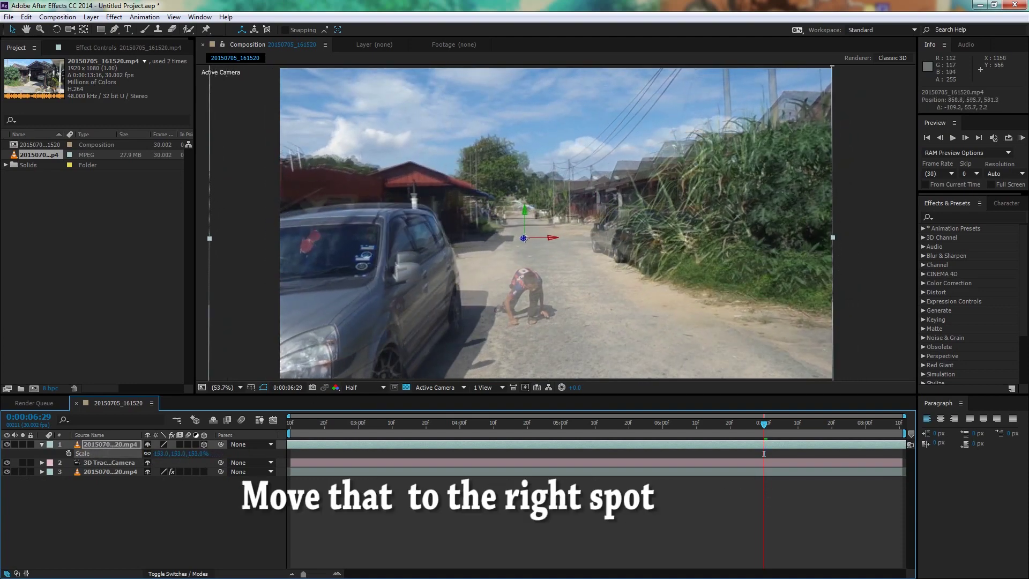
{"action": "key", "text": "slash"}
{"action": "left_click_drag", "start_coordinate": [600, 206], "coordinate": [583, 202]}
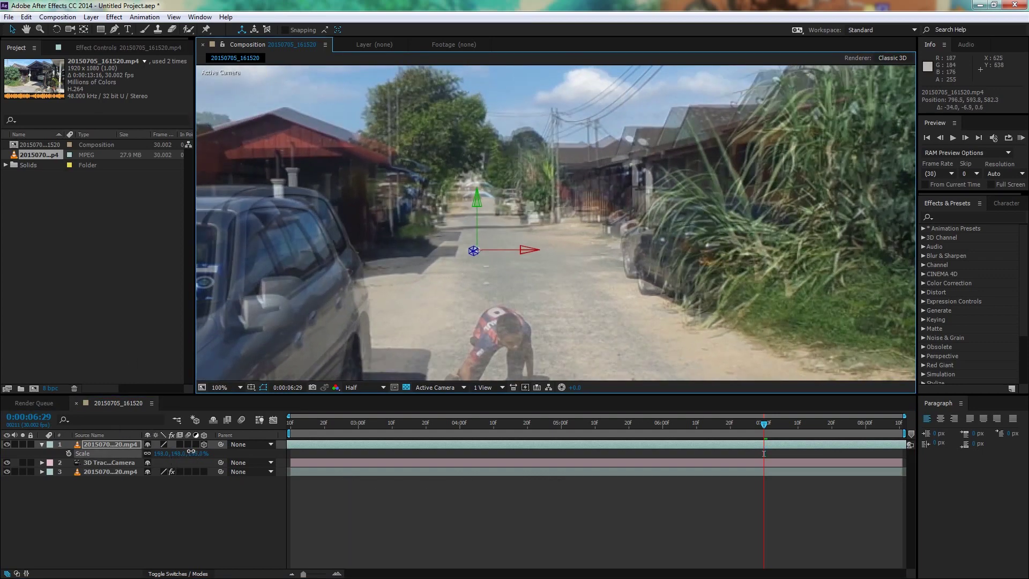
{"action": "left_click_drag", "start_coordinate": [195, 455], "coordinate": [182, 456]}
{"action": "left_click_drag", "start_coordinate": [439, 311], "coordinate": [444, 288]}
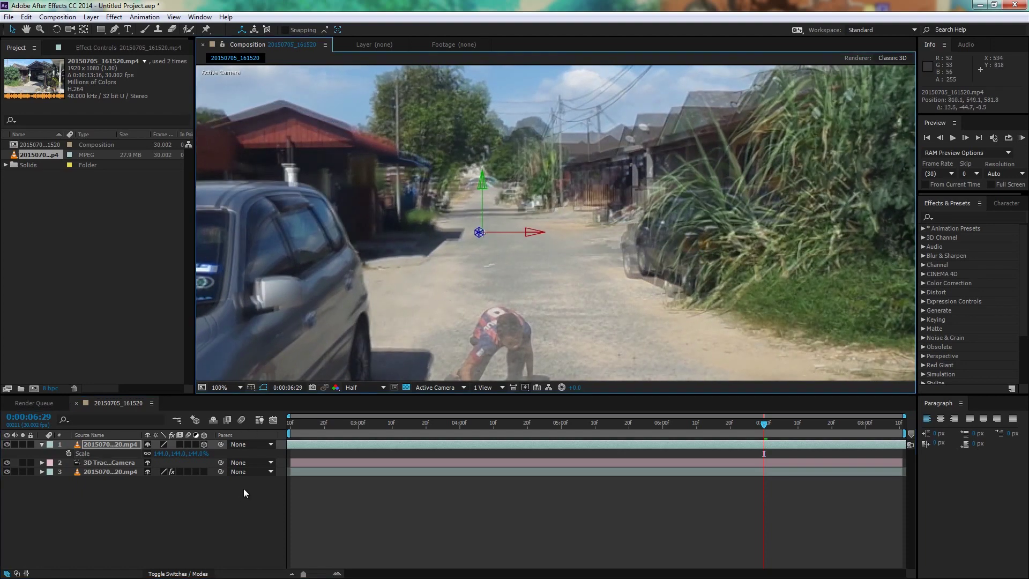
{"action": "left_click_drag", "start_coordinate": [199, 452], "coordinate": [197, 452]}
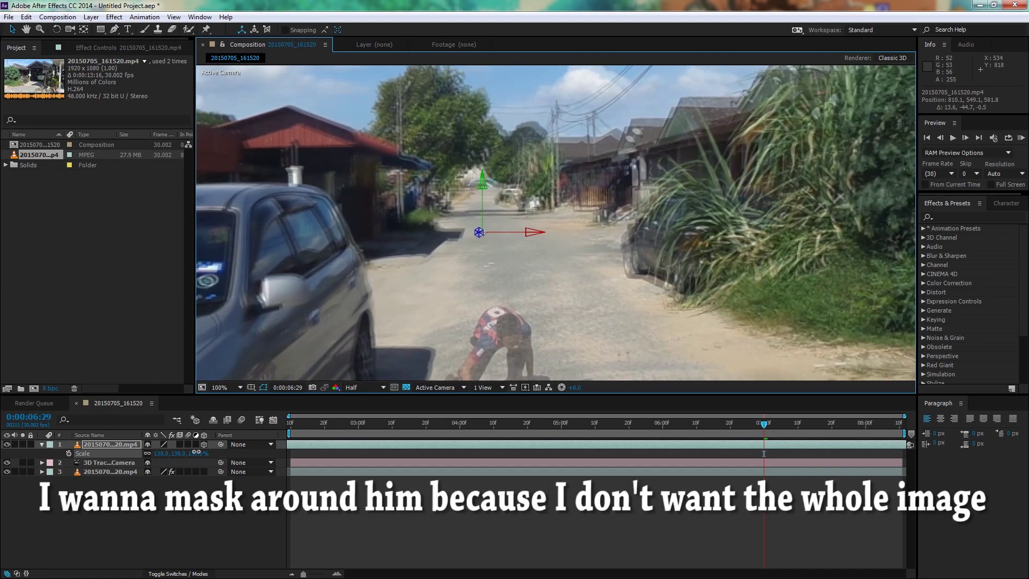
{"action": "left_click_drag", "start_coordinate": [504, 311], "coordinate": [498, 314]}
- Start Mask 1 with the Pen tool around the boy, continuing at his mid-air frame
{"action": "key", "text": "comma"}
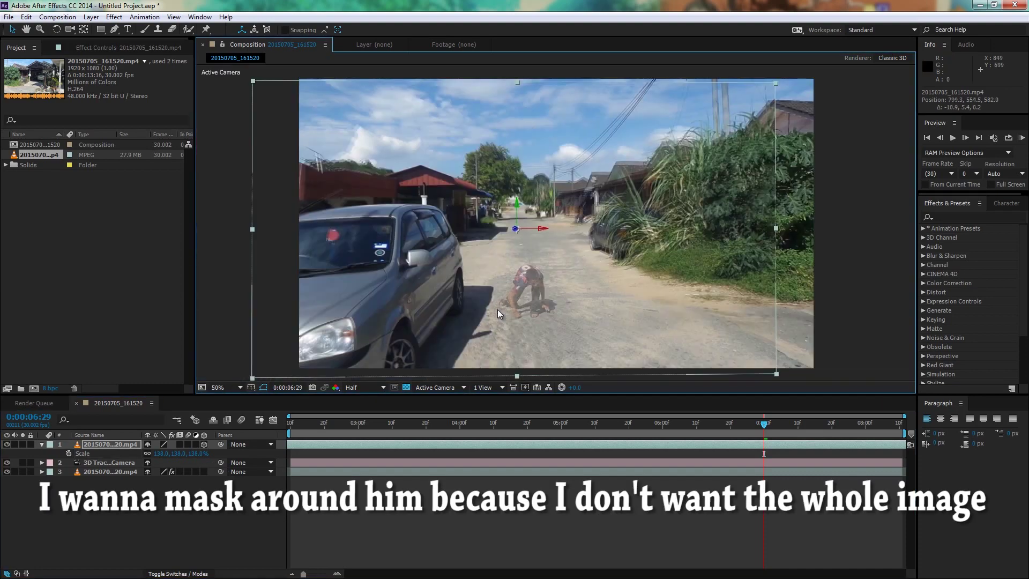
{"action": "key", "text": "g"}
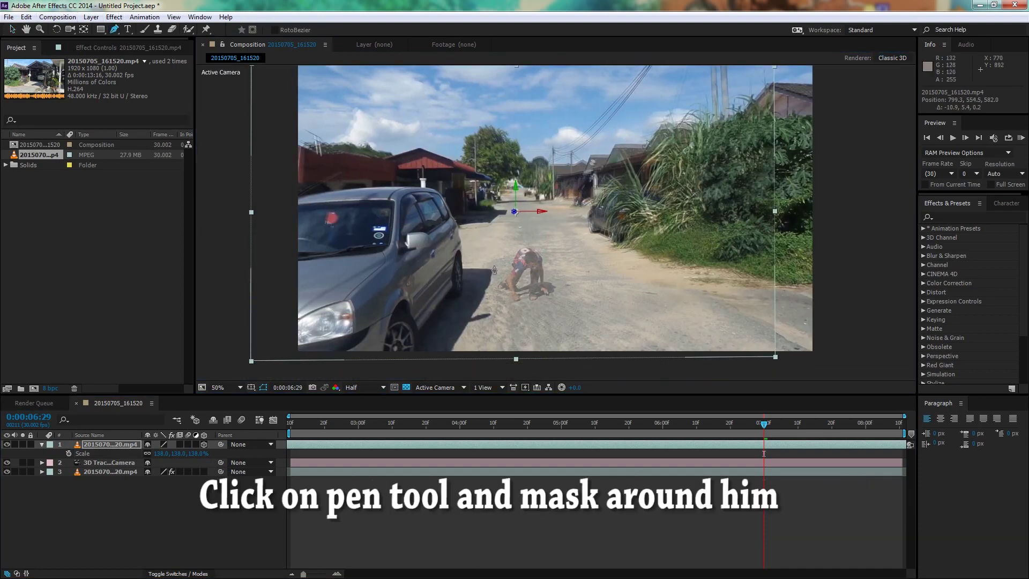
{"action": "left_click", "coordinate": [495, 239]}
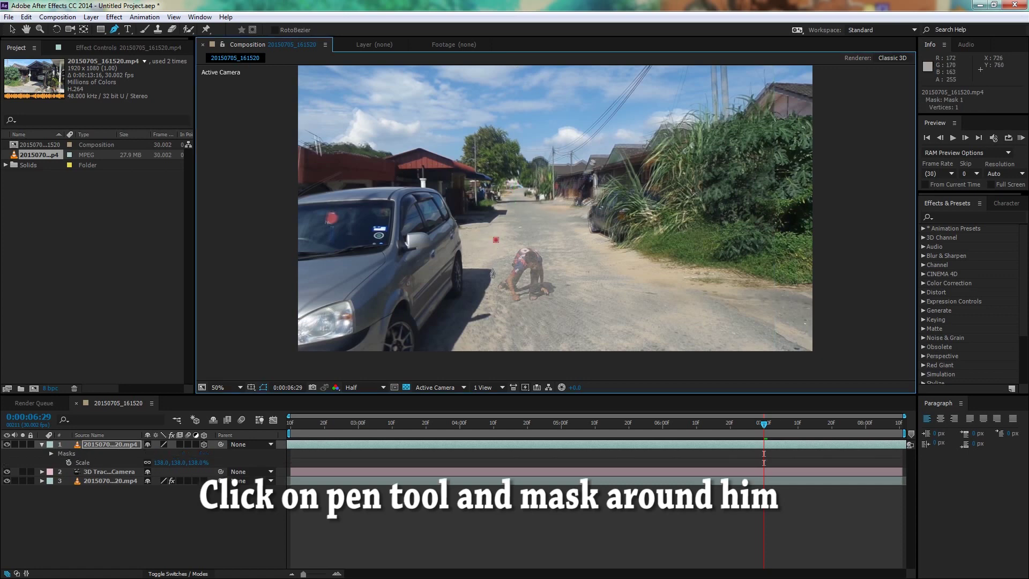
{"action": "left_click", "coordinate": [484, 299]}
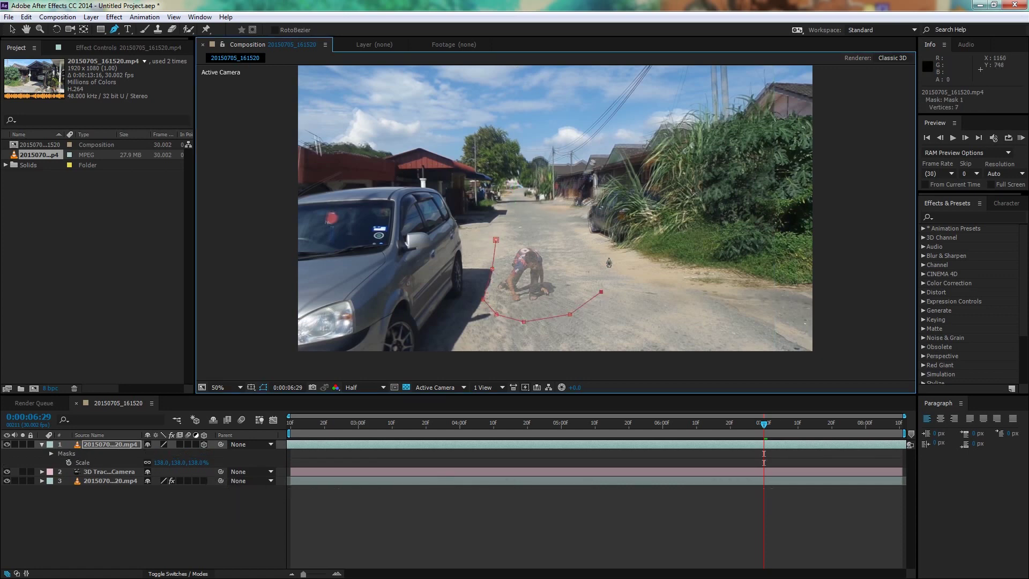
{"action": "left_click", "coordinate": [694, 417]}
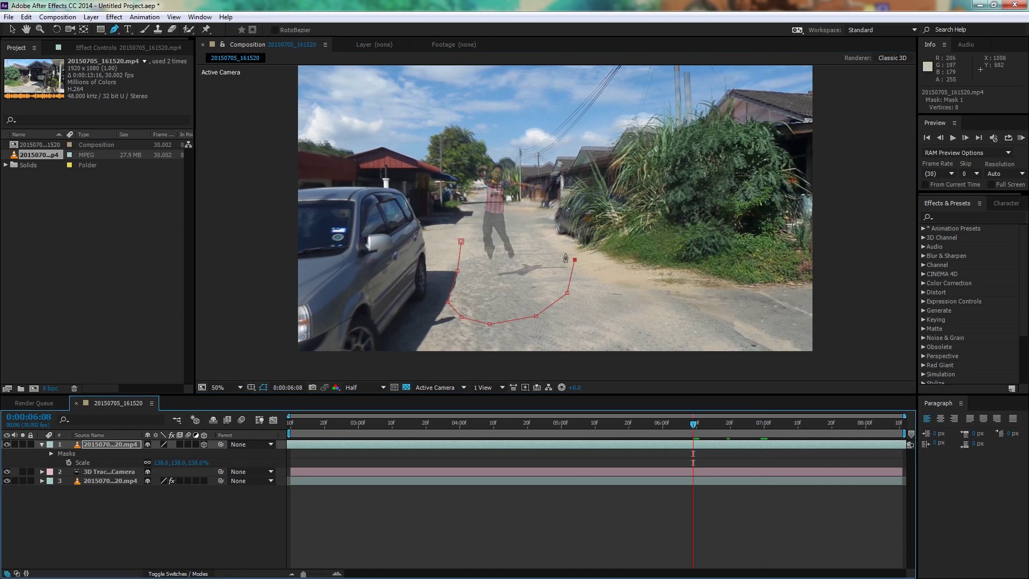
{"action": "left_click", "coordinate": [552, 237]}
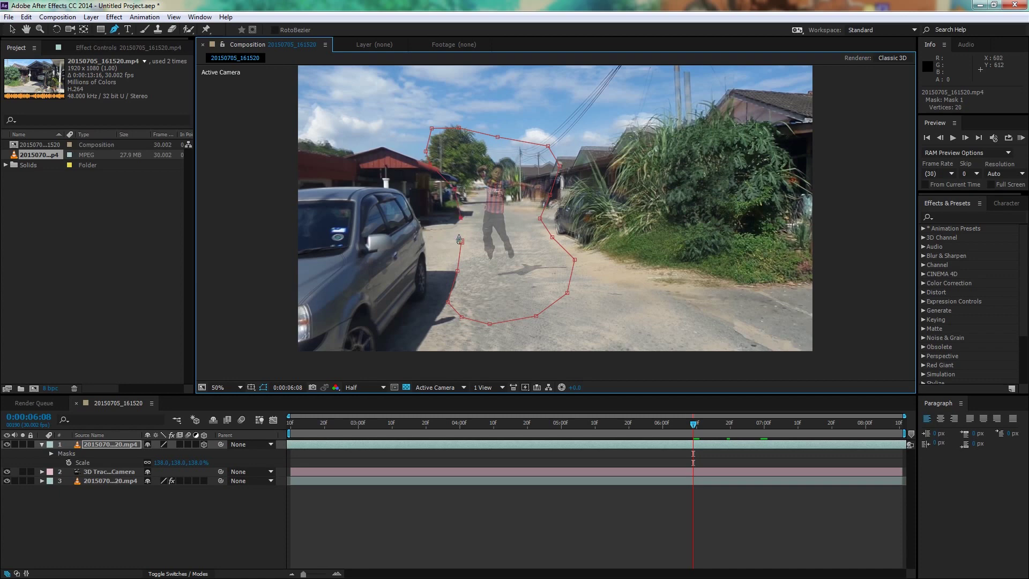
- Set the top clip's Opacity back to 100% and scrub the timeline to check the masked patch
{"action": "left_click", "coordinate": [114, 443]}
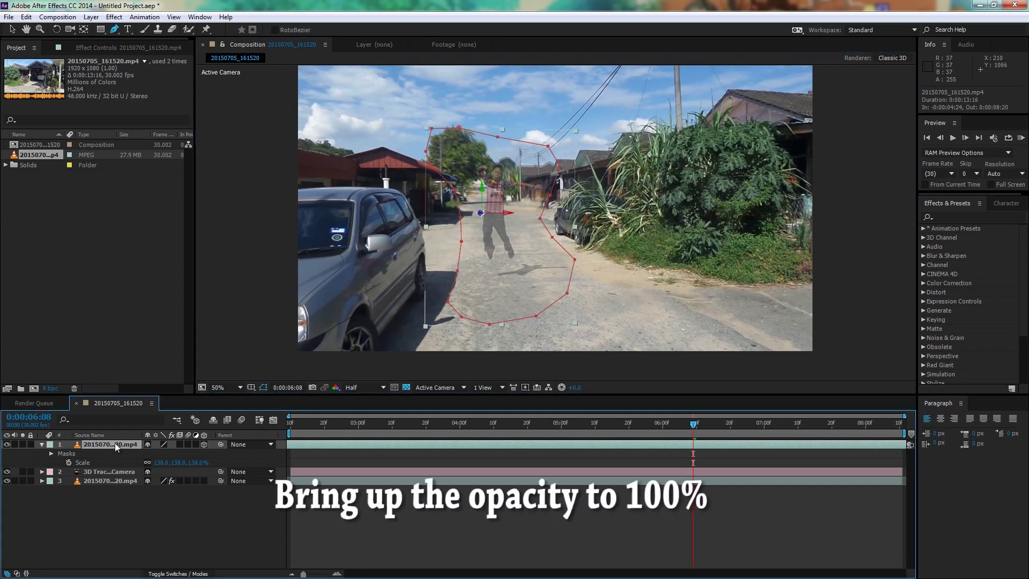
{"action": "key", "text": "t"}
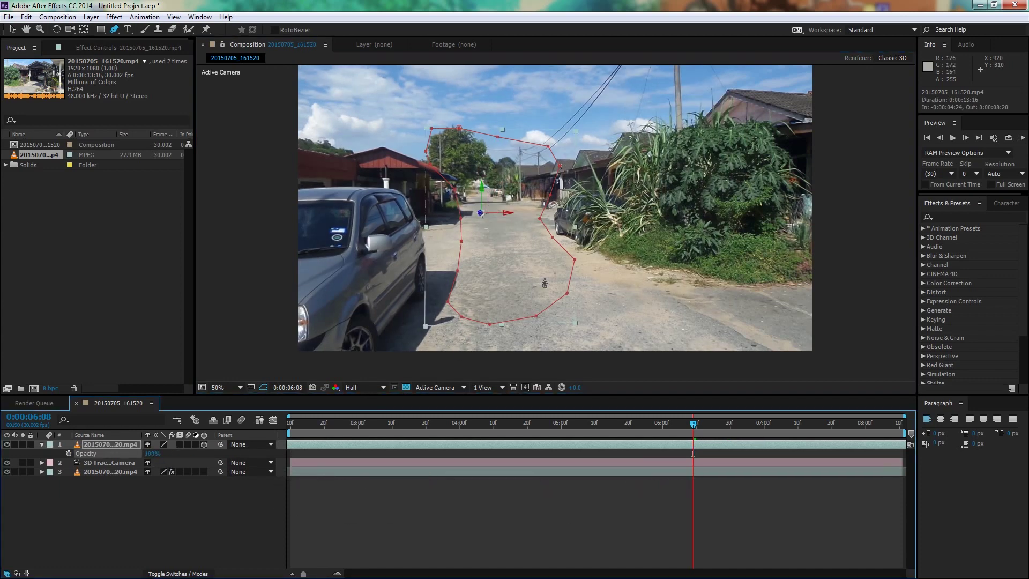
{"action": "left_click", "coordinate": [12, 30]}
{"action": "mouse_move", "coordinate": [637, 430]}
{"action": "left_mouse_down"}
{"action": "mouse_move", "coordinate": [611, 433]}
{"action": "mouse_move", "coordinate": [814, 429]}
{"action": "left_mouse_up"}
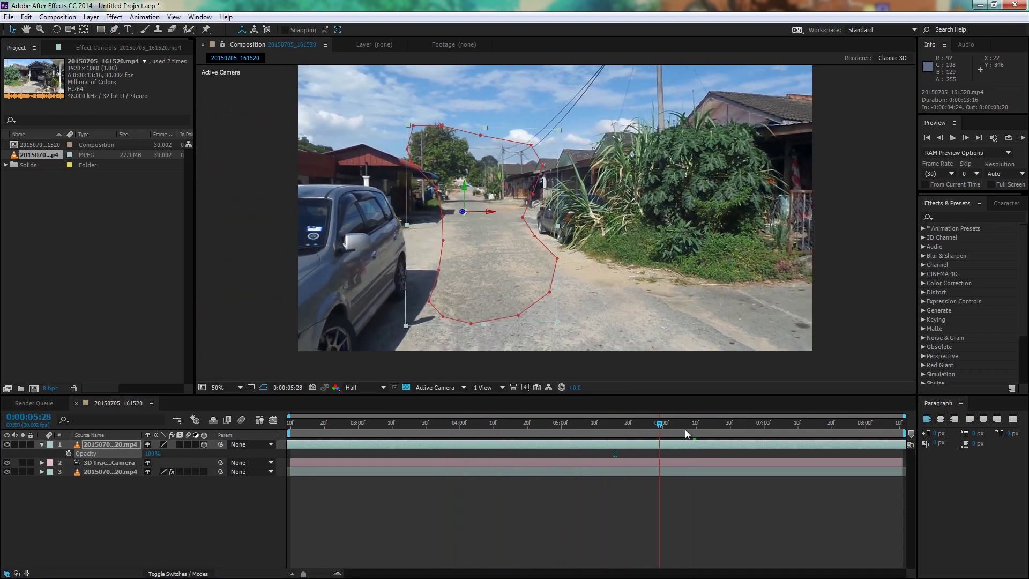
{"action": "left_click_drag", "start_coordinate": [724, 429], "coordinate": [744, 430]}
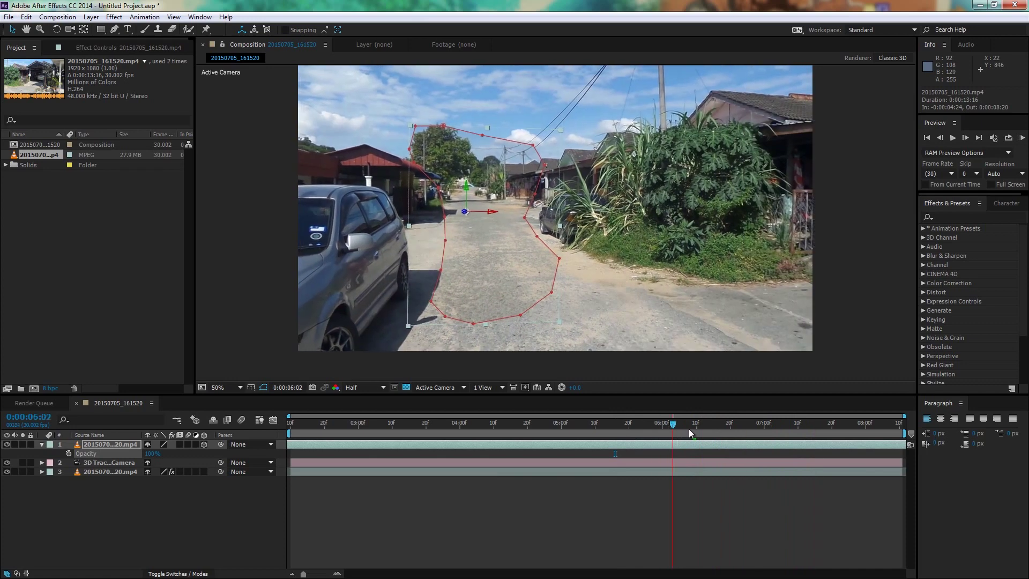
{"action": "left_click", "coordinate": [471, 524]}
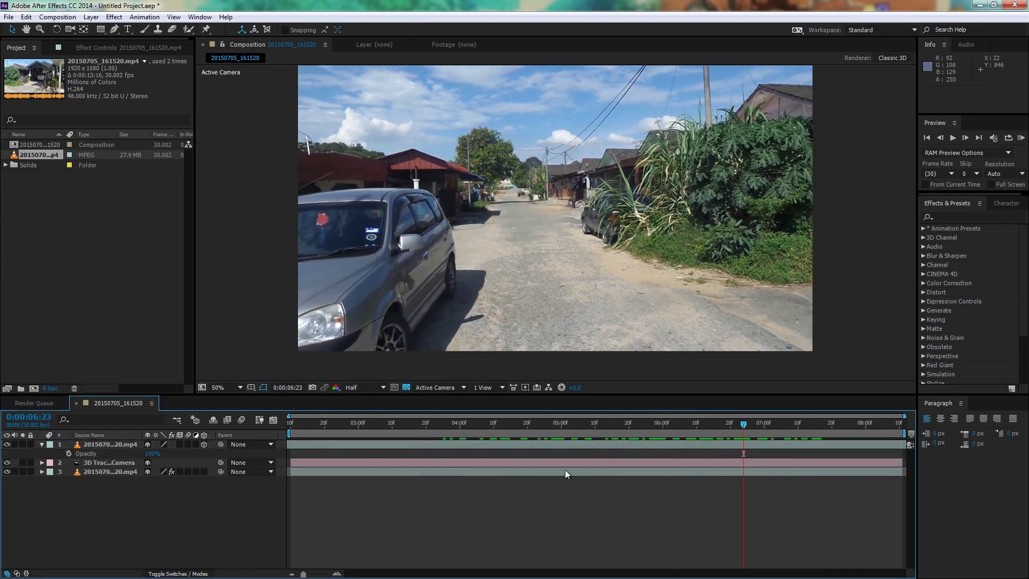
{"action": "left_click", "coordinate": [690, 424]}
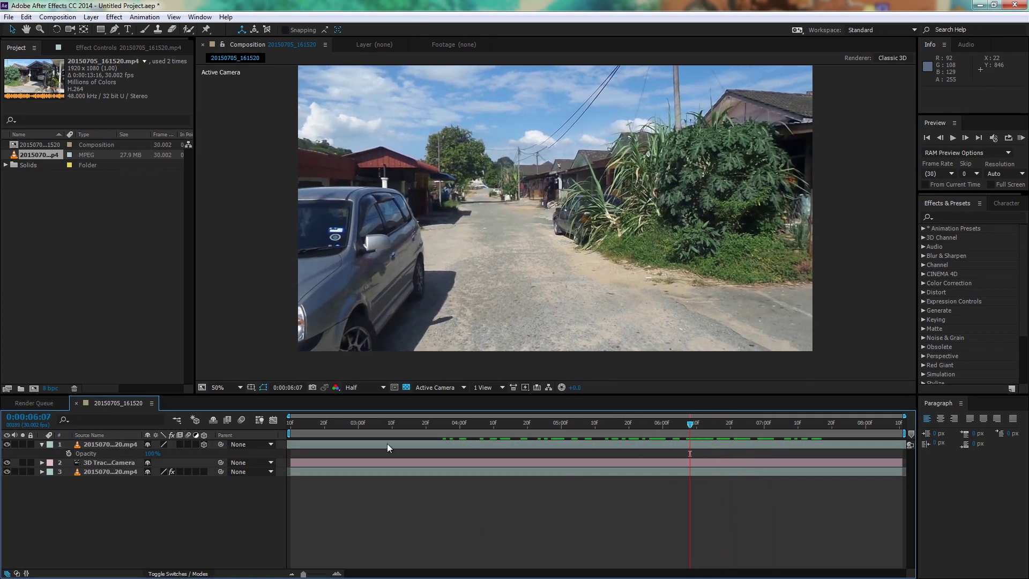
- Rename the bottom layer 'footage' and give it a dark green label
{"action": "left_click", "coordinate": [43, 445]}
{"action": "left_click", "coordinate": [98, 463]}
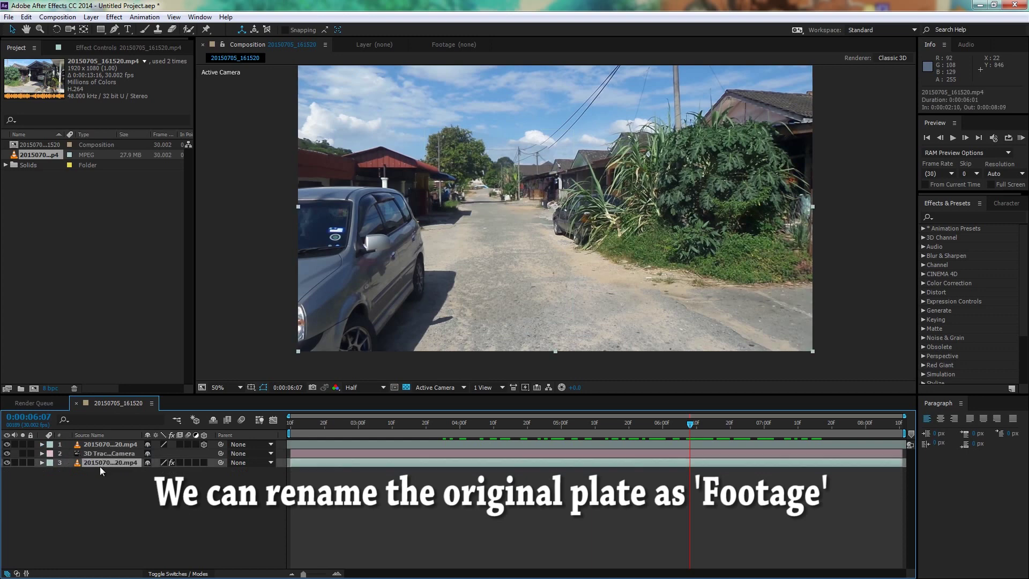
{"action": "key", "text": "Return"}
{"action": "type", "text": "foo"}
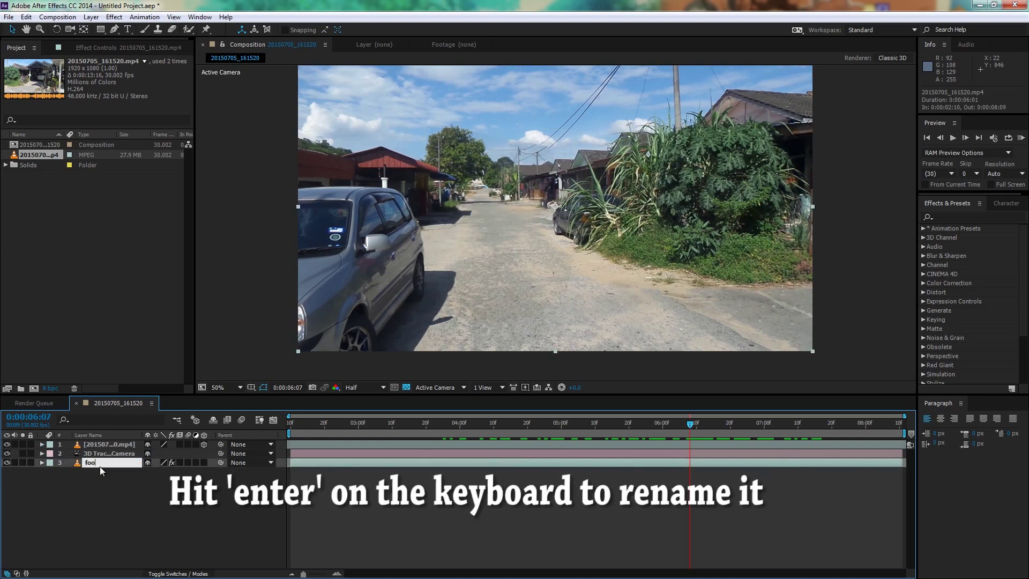
{"action": "type", "text": "tage"}
{"action": "key", "text": "Return"}
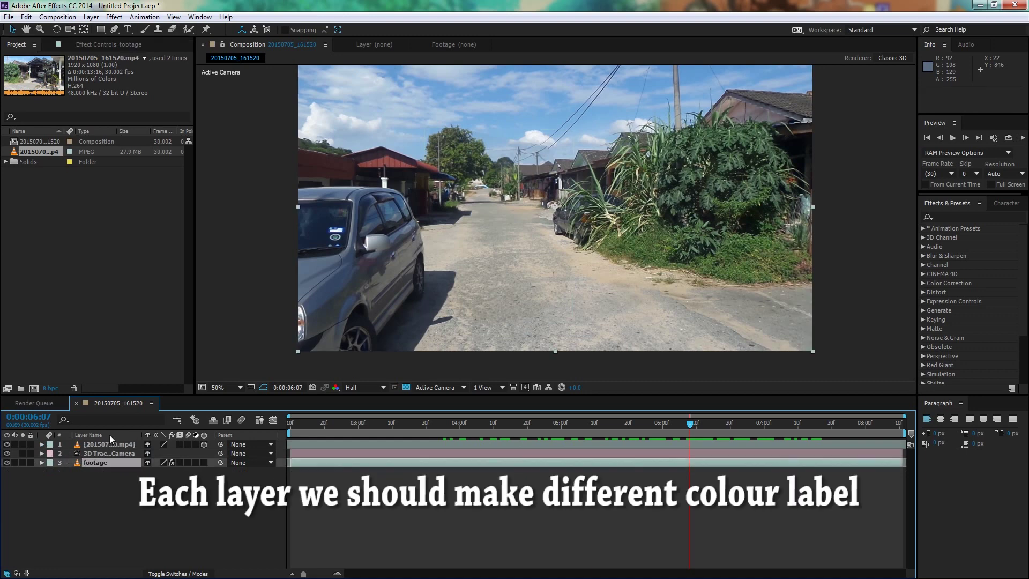
{"action": "left_click", "coordinate": [50, 461]}
{"action": "left_click", "coordinate": [81, 462]}
- Rename the top layer 'refrence' and give it a yellow label
{"action": "left_click", "coordinate": [105, 443]}
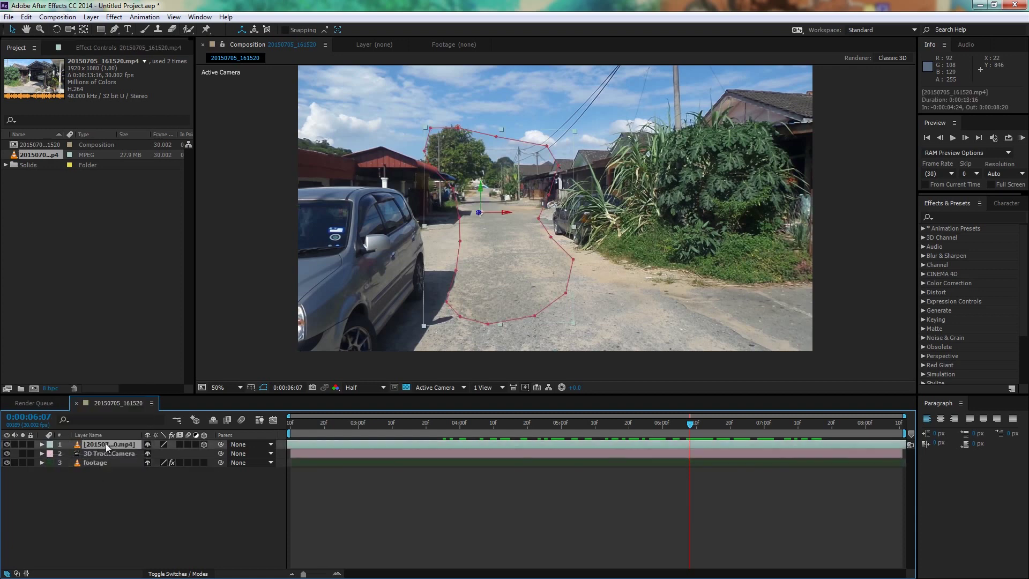
{"action": "key", "text": "Return"}
{"action": "type", "text": "re"}
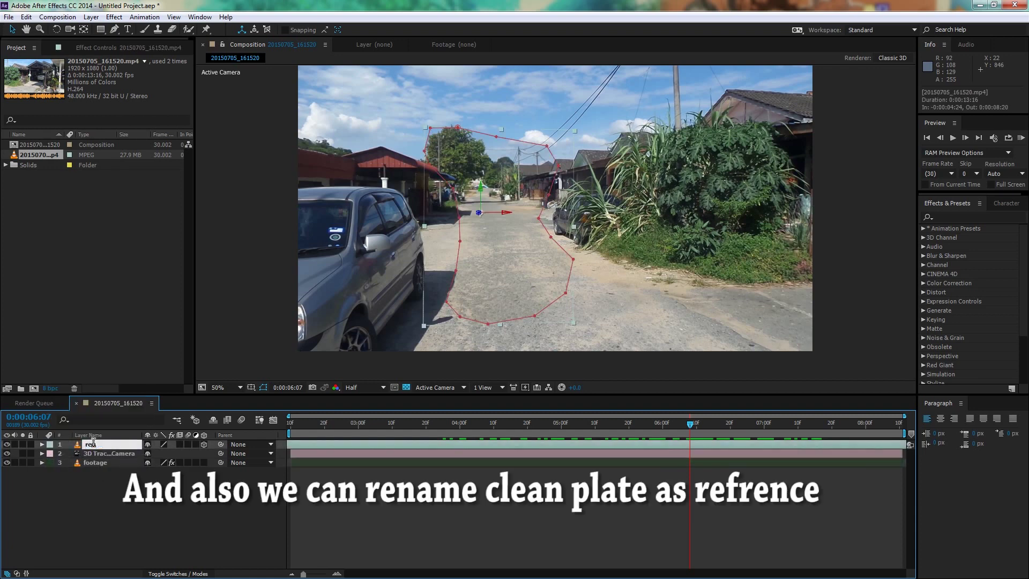
{"action": "type", "text": "nce"}
{"action": "key", "text": "Return"}
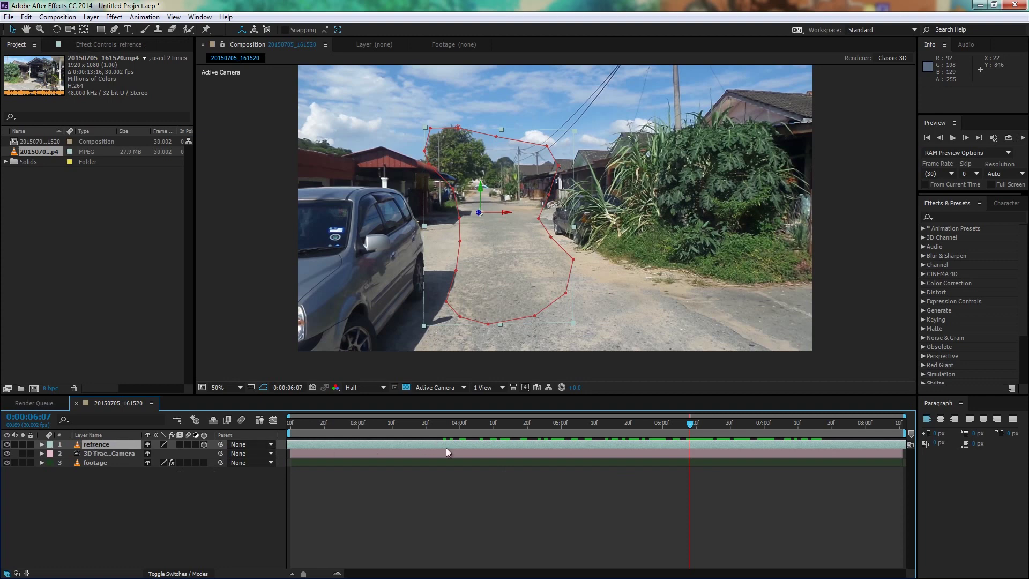
{"action": "left_click", "coordinate": [50, 444]}
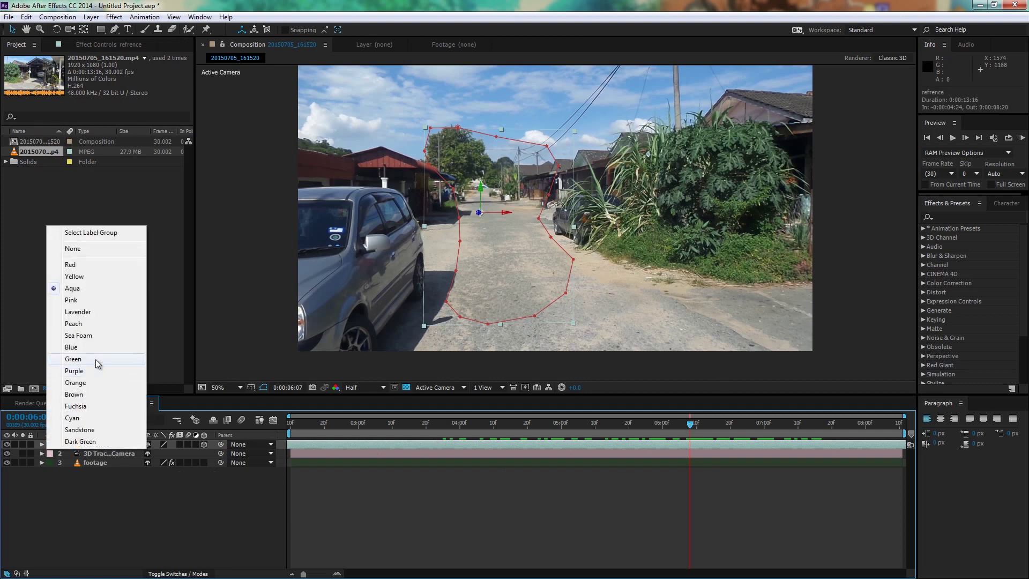
{"action": "left_click", "coordinate": [96, 359]}
{"action": "left_click", "coordinate": [50, 445]}
{"action": "left_click", "coordinate": [74, 276]}
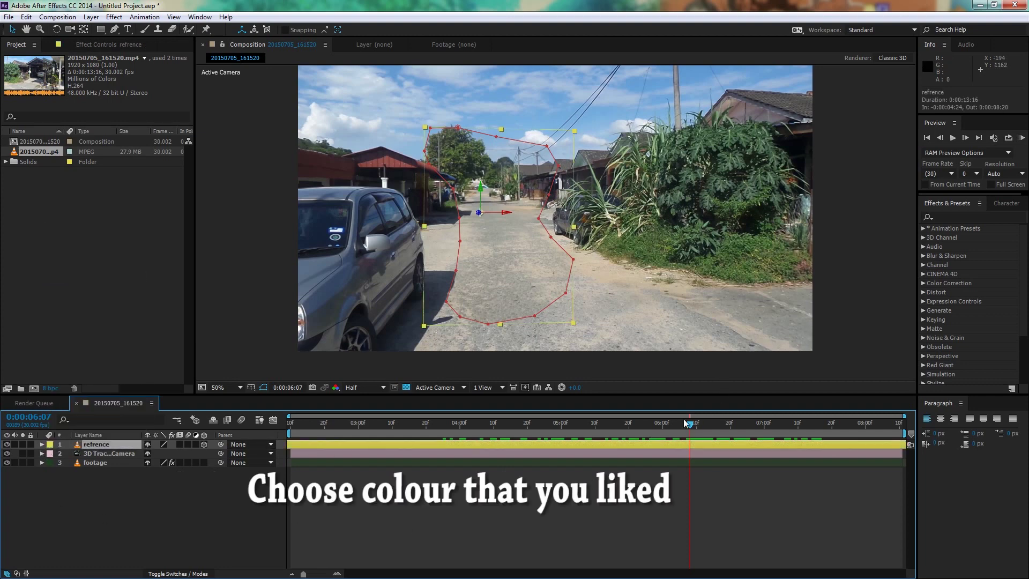
{"action": "mouse_move", "coordinate": [694, 429]}
{"action": "left_mouse_down"}
{"action": "mouse_move", "coordinate": [678, 429]}
{"action": "mouse_move", "coordinate": [698, 429]}
{"action": "left_mouse_up"}
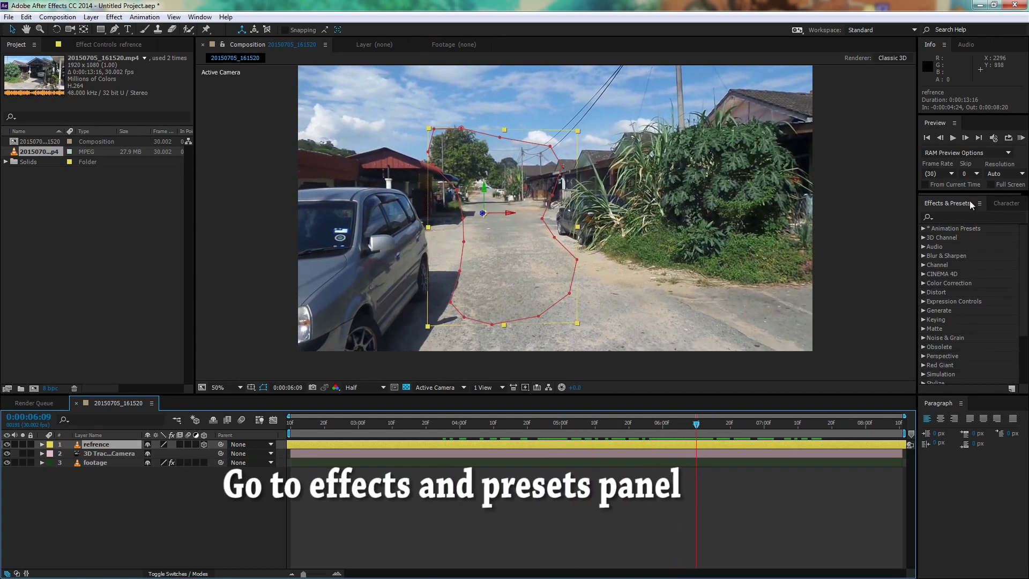
- Apply the Curves effect to the refrence layer from the Effects panel
{"action": "left_click", "coordinate": [967, 213]}
{"action": "type", "text": "curve"}
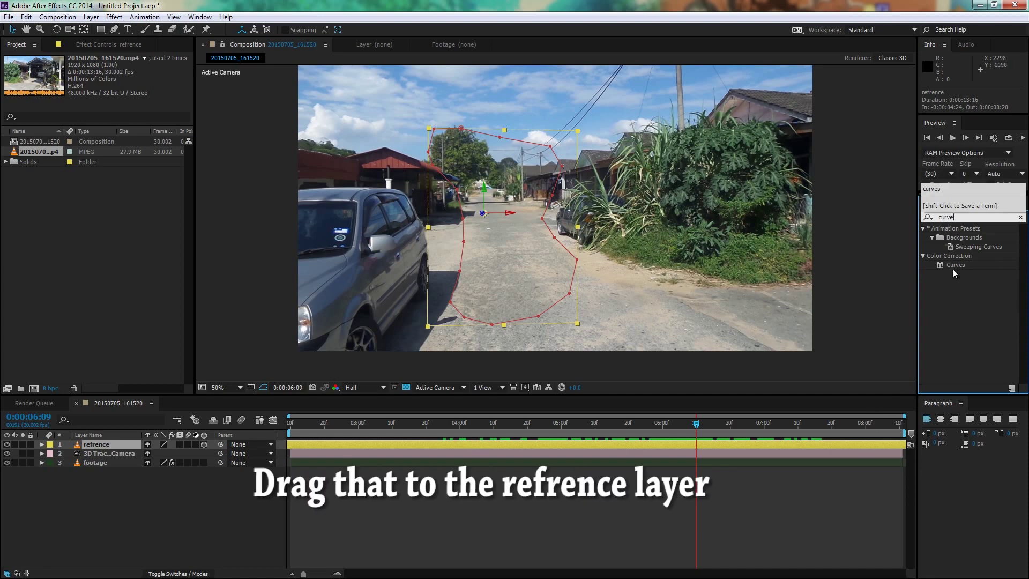
{"action": "mouse_move", "coordinate": [956, 264]}
{"action": "left_mouse_down"}
{"action": "mouse_move", "coordinate": [140, 455]}
{"action": "mouse_move", "coordinate": [127, 444]}
{"action": "left_mouse_up"}
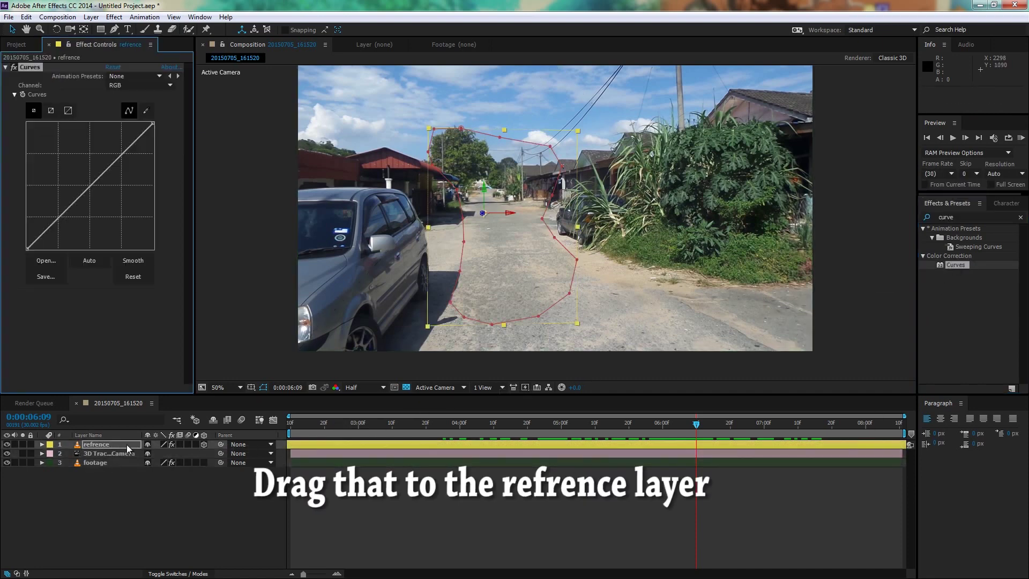
{"action": "left_click", "coordinate": [793, 441]}
{"action": "mouse_move", "coordinate": [683, 426]}
{"action": "left_mouse_down"}
{"action": "mouse_move", "coordinate": [530, 426]}
{"action": "mouse_move", "coordinate": [636, 425]}
{"action": "left_mouse_up"}
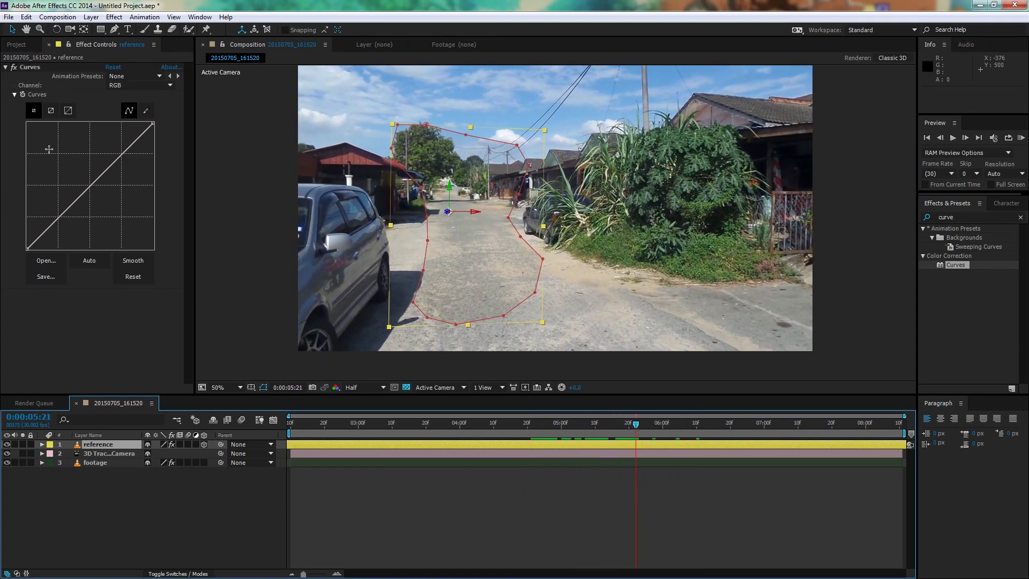
- Keyframe Curves and brighten the masked road patch at 0:00:04:28
{"action": "left_click", "coordinate": [22, 95]}
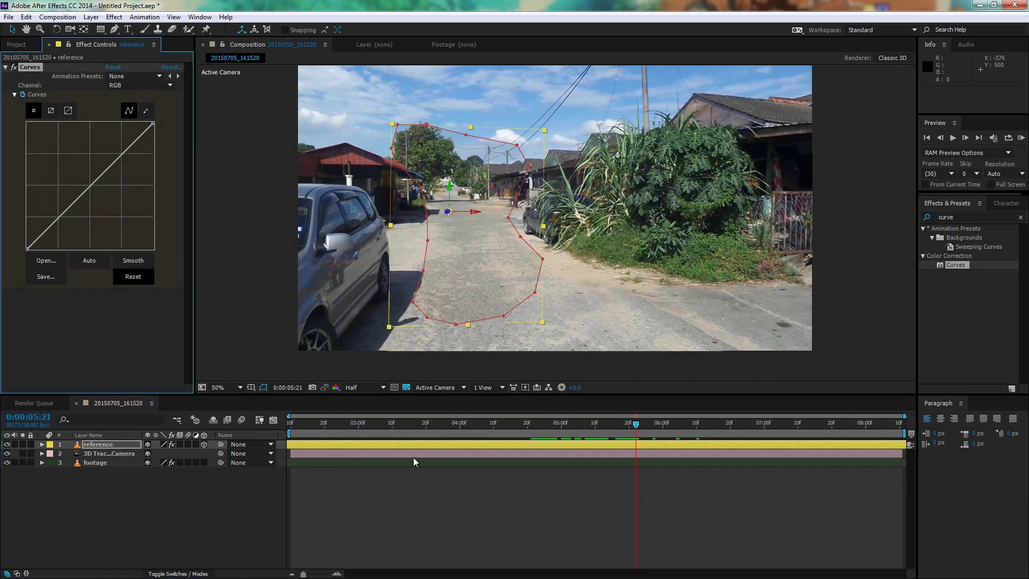
{"action": "key", "text": "u"}
{"action": "left_click_drag", "start_coordinate": [636, 425], "coordinate": [559, 431]}
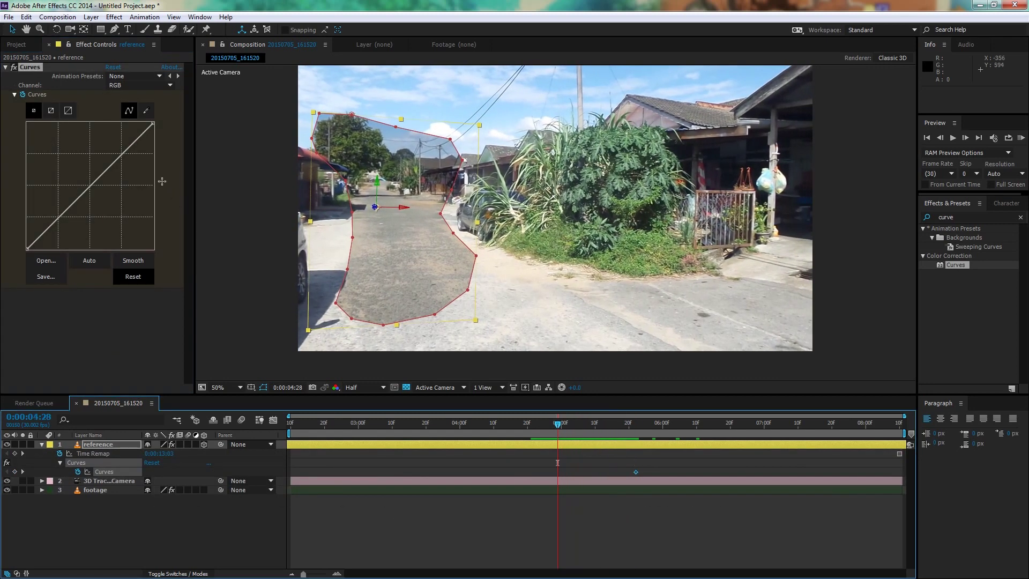
{"action": "left_click", "coordinate": [263, 387]}
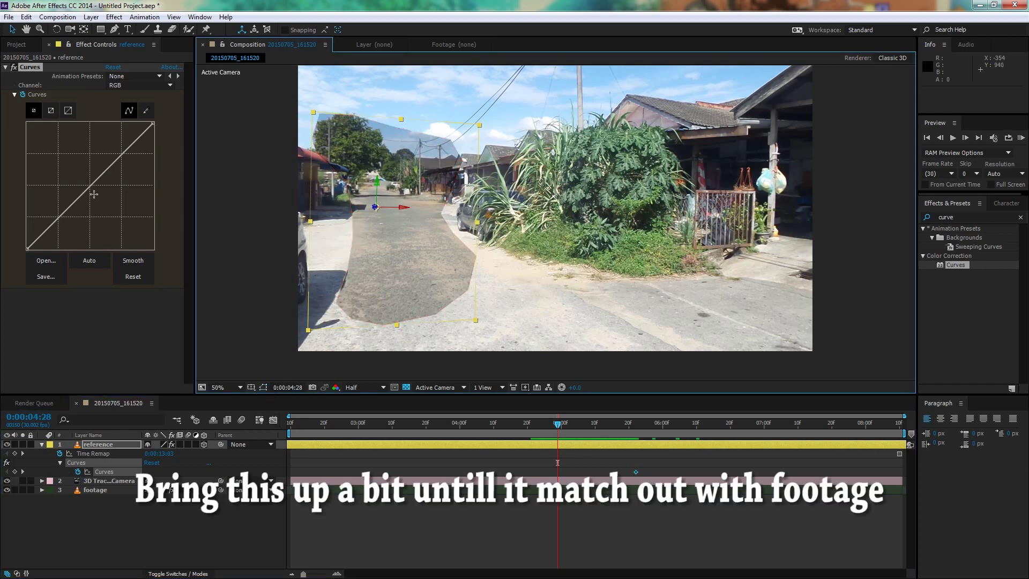
{"action": "left_click_drag", "start_coordinate": [93, 184], "coordinate": [86, 161]}
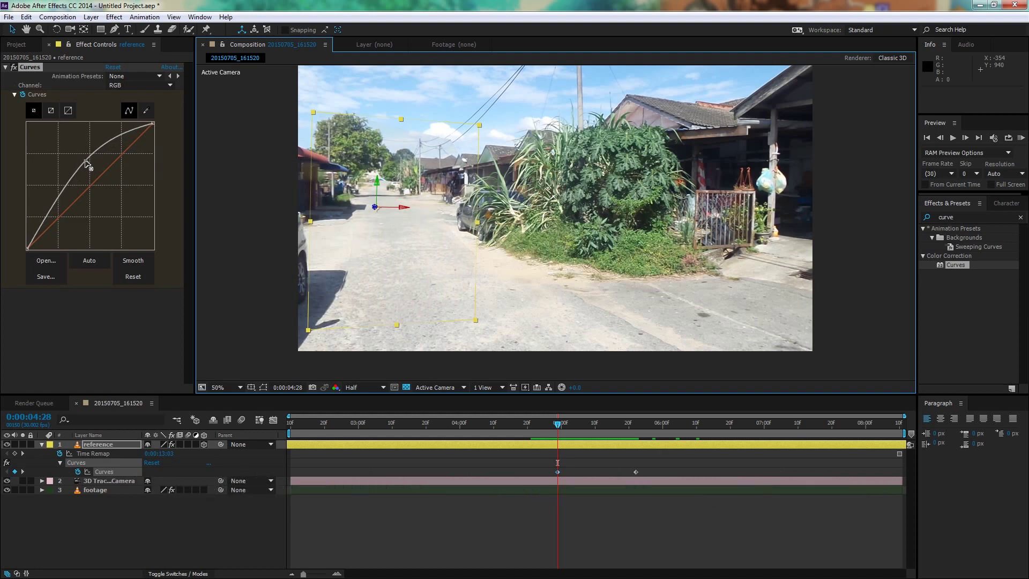
{"action": "left_click", "coordinate": [93, 251]}
{"action": "key", "text": "f"}
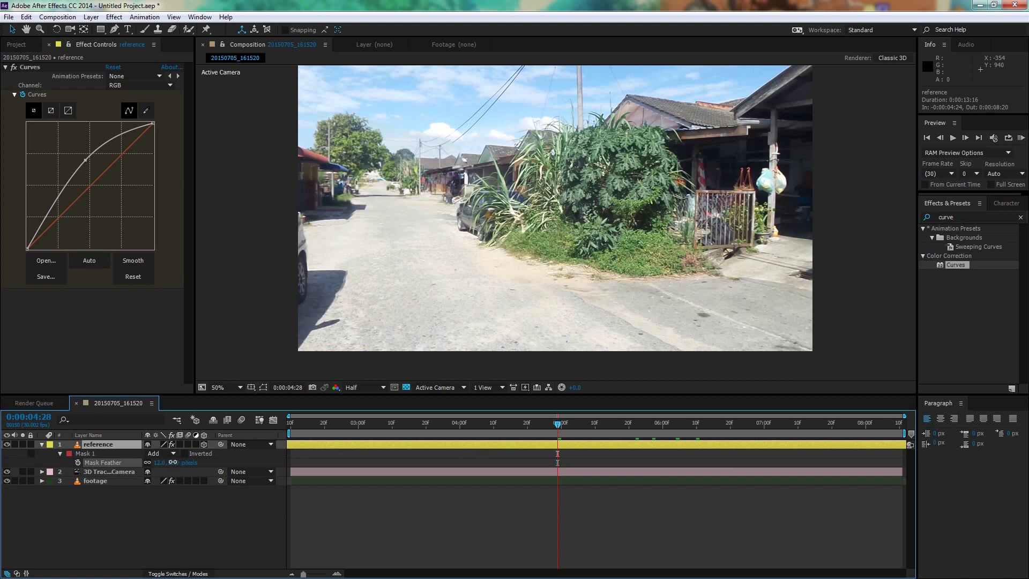
{"action": "key", "text": "u"}
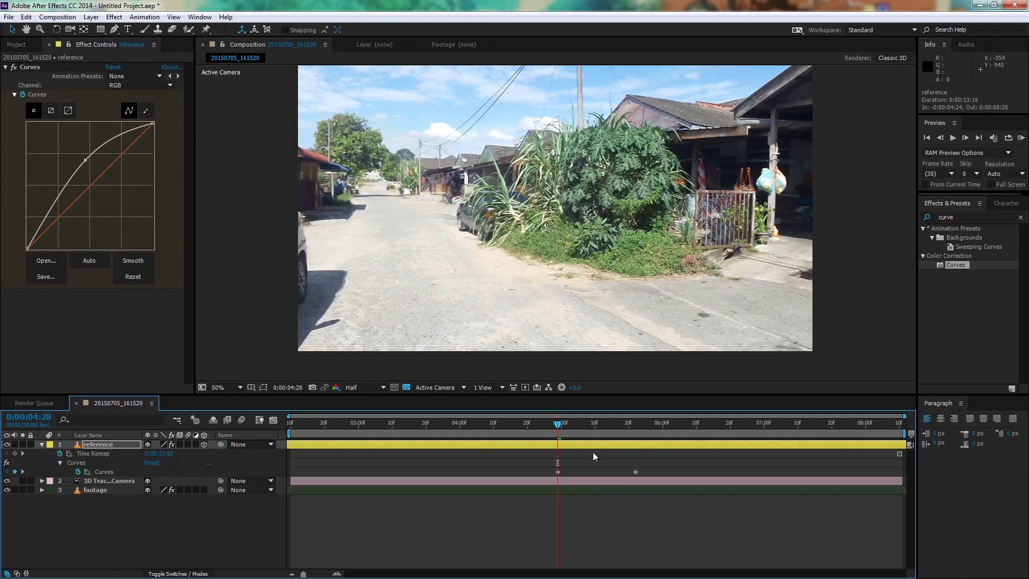
- Add Curves brightness keyframes around 0:00:02:23 and 0:00:07:22 to match the footage
{"action": "mouse_move", "coordinate": [539, 424]}
{"action": "left_mouse_down"}
{"action": "mouse_move", "coordinate": [322, 432]}
{"action": "mouse_move", "coordinate": [656, 441]}
{"action": "mouse_move", "coordinate": [636, 444]}
{"action": "left_mouse_up"}
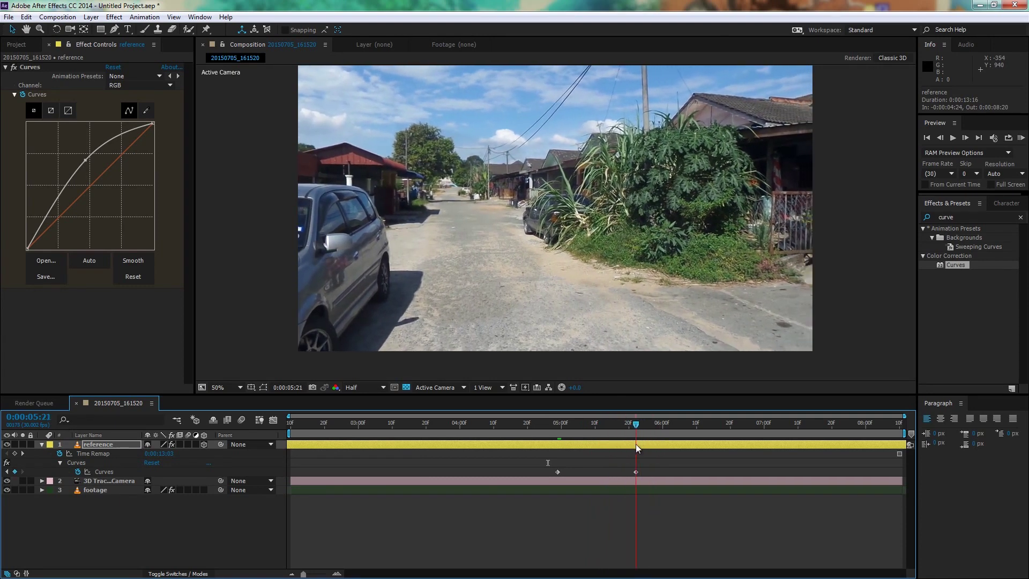
{"action": "left_click_drag", "start_coordinate": [103, 176], "coordinate": [104, 172]}
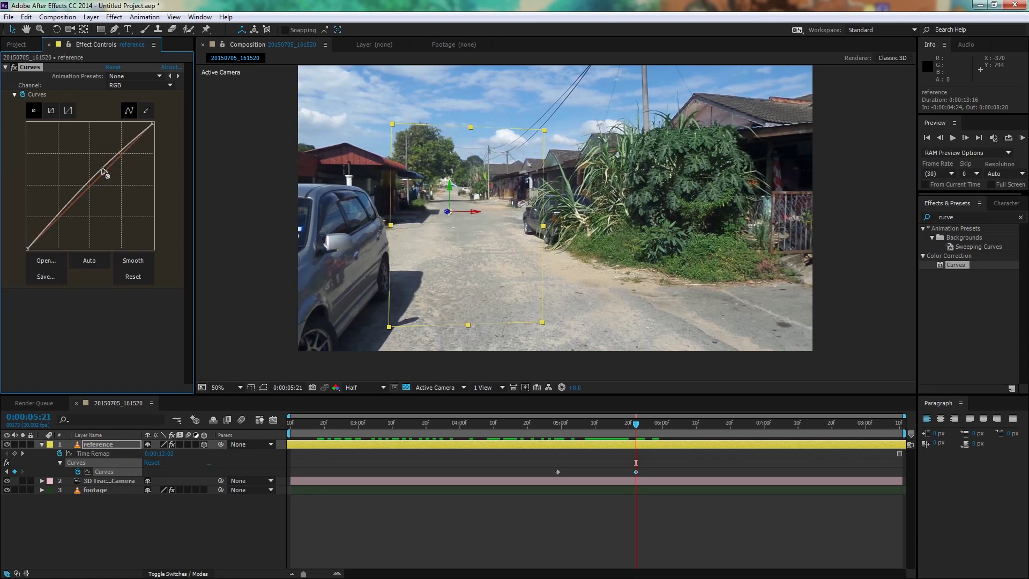
{"action": "left_click_drag", "start_coordinate": [643, 425], "coordinate": [841, 429]}
{"action": "key", "text": "u"}
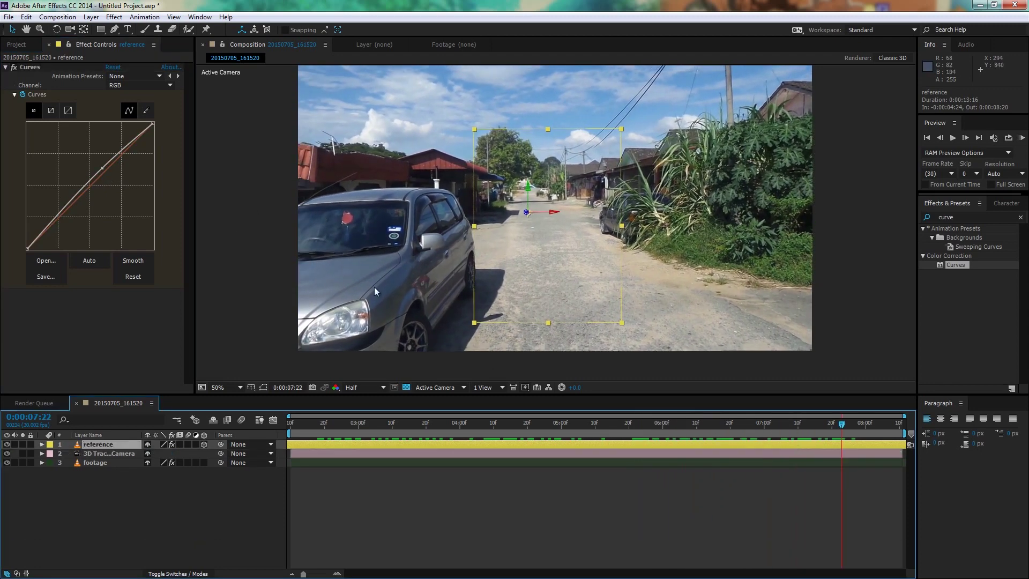
{"action": "left_click_drag", "start_coordinate": [101, 169], "coordinate": [111, 170]}
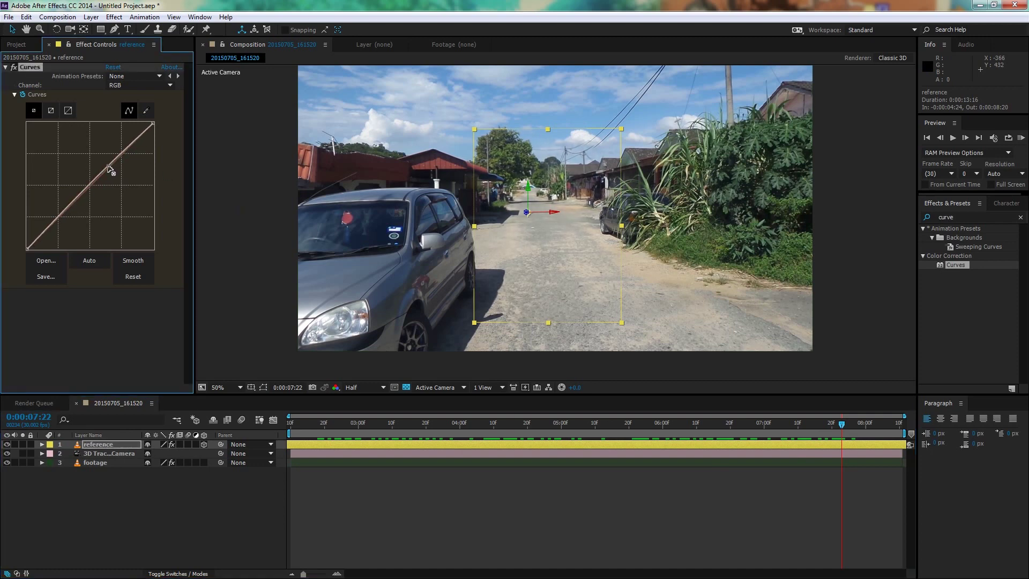
{"action": "left_click_drag", "start_coordinate": [854, 431], "coordinate": [884, 433]}
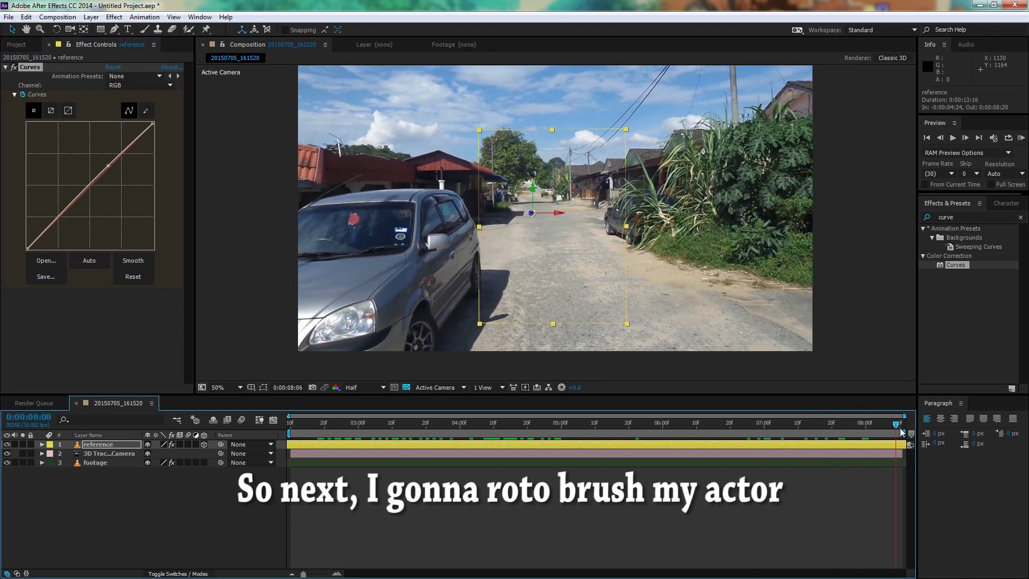
- Duplicate the footage layer, rename it 'roto brush', and move it to the top
{"action": "left_click", "coordinate": [109, 462]}
{"action": "left_click", "coordinate": [25, 17]}
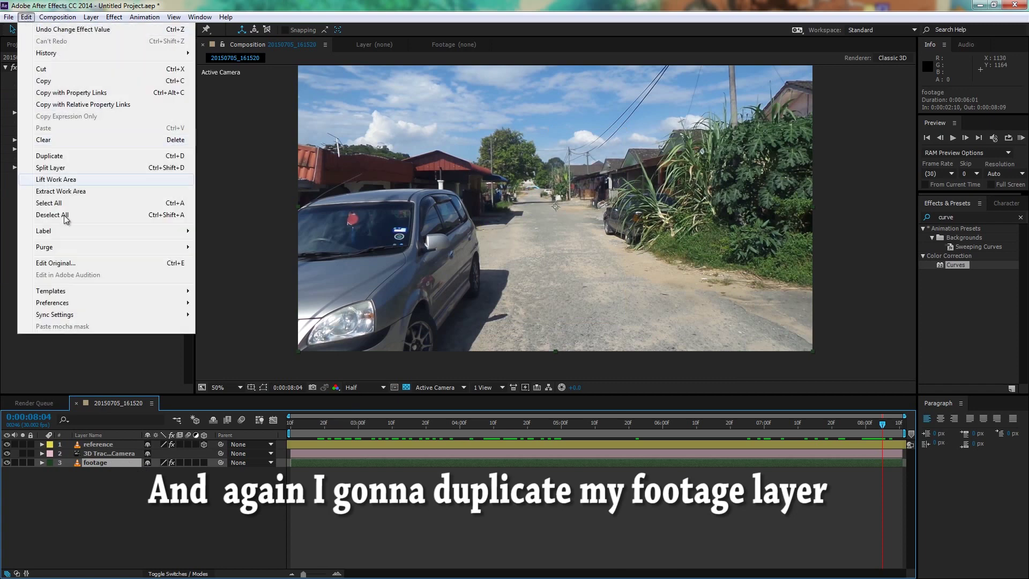
{"action": "left_click", "coordinate": [66, 155]}
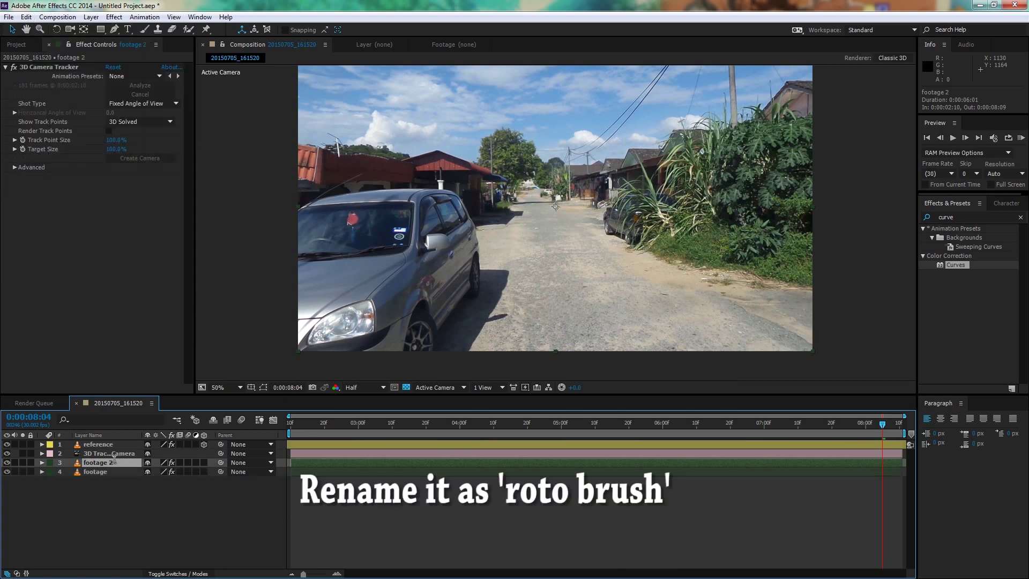
{"action": "key", "text": "Return"}
{"action": "type", "text": "roto brush"}
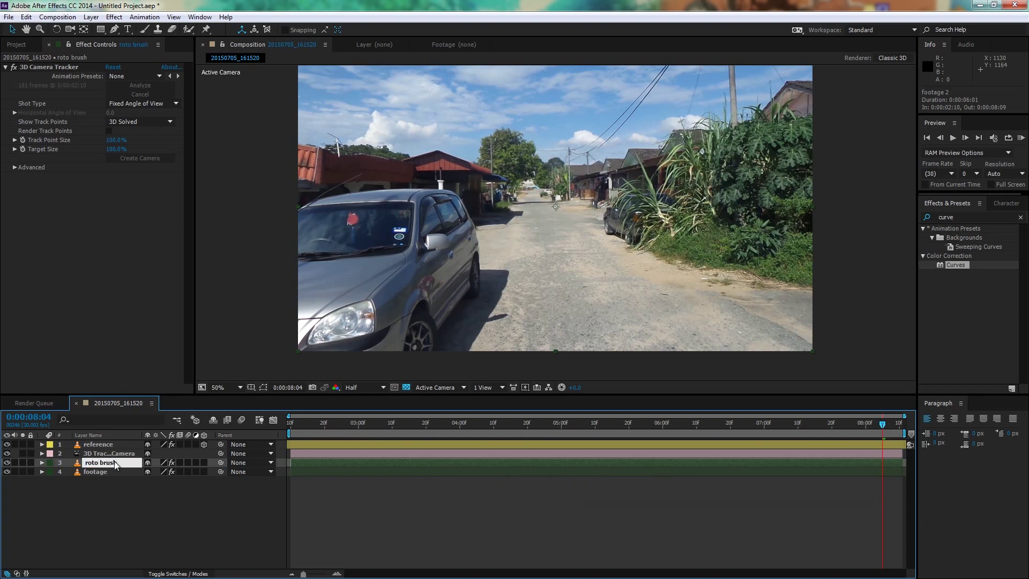
{"action": "key", "text": "Return"}
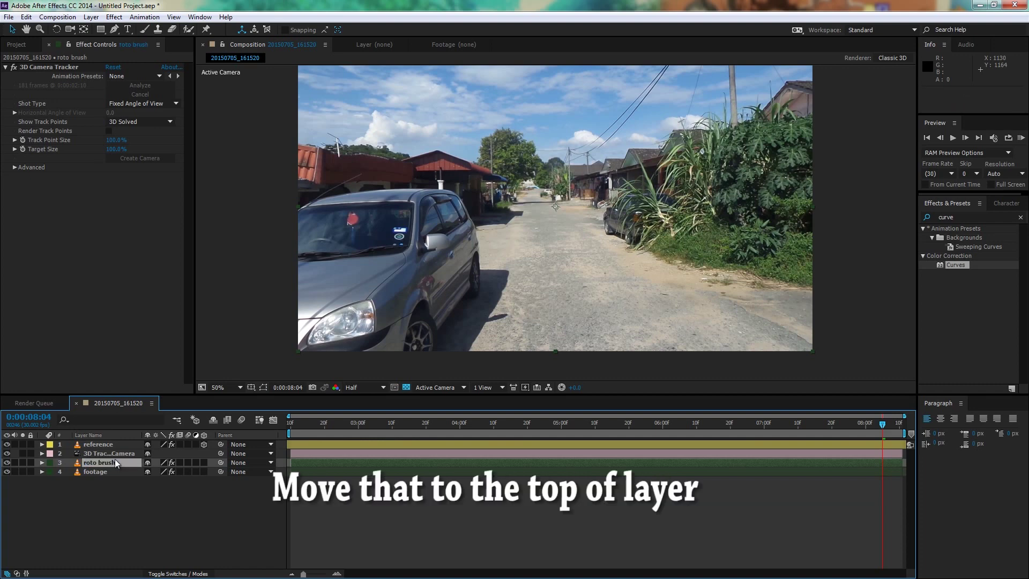
{"action": "left_click_drag", "start_coordinate": [114, 459], "coordinate": [116, 442]}
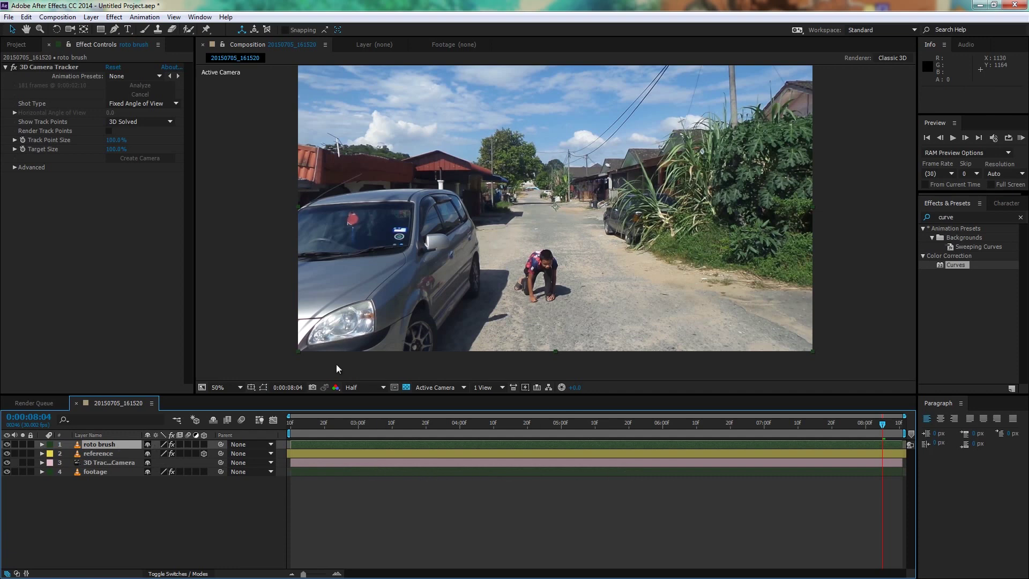
- Trim the roto brush layer to start around 0:00:05:23 and set preview resolution to Full
{"action": "mouse_move", "coordinate": [884, 423]}
{"action": "left_mouse_down"}
{"action": "mouse_move", "coordinate": [728, 427]}
{"action": "mouse_move", "coordinate": [650, 442]}
{"action": "left_mouse_up"}
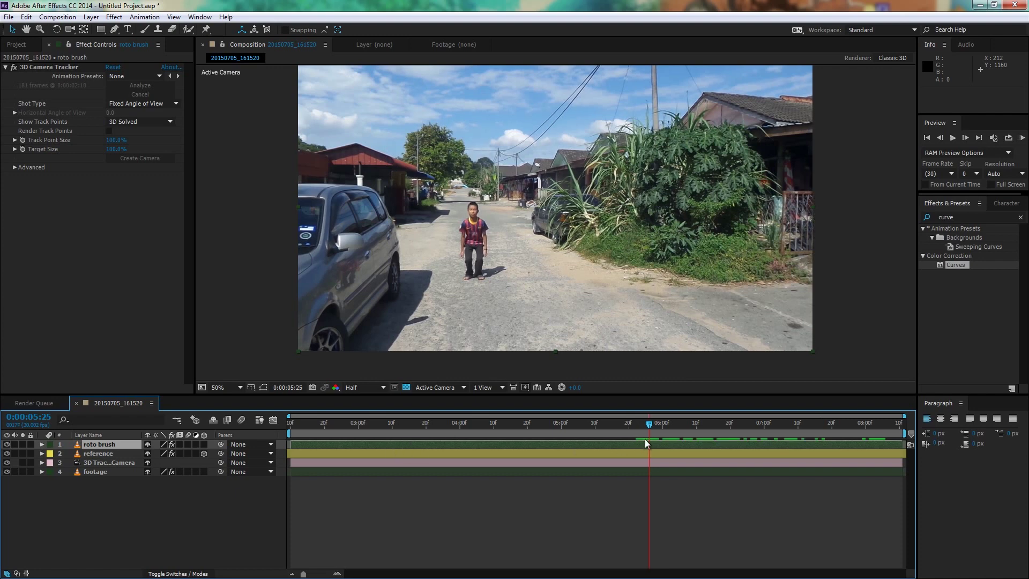
{"action": "mouse_move", "coordinate": [290, 444]}
{"action": "left_mouse_down"}
{"action": "mouse_move", "coordinate": [642, 445]}
{"action": "mouse_move", "coordinate": [757, 427]}
{"action": "mouse_move", "coordinate": [867, 429]}
{"action": "left_mouse_up"}
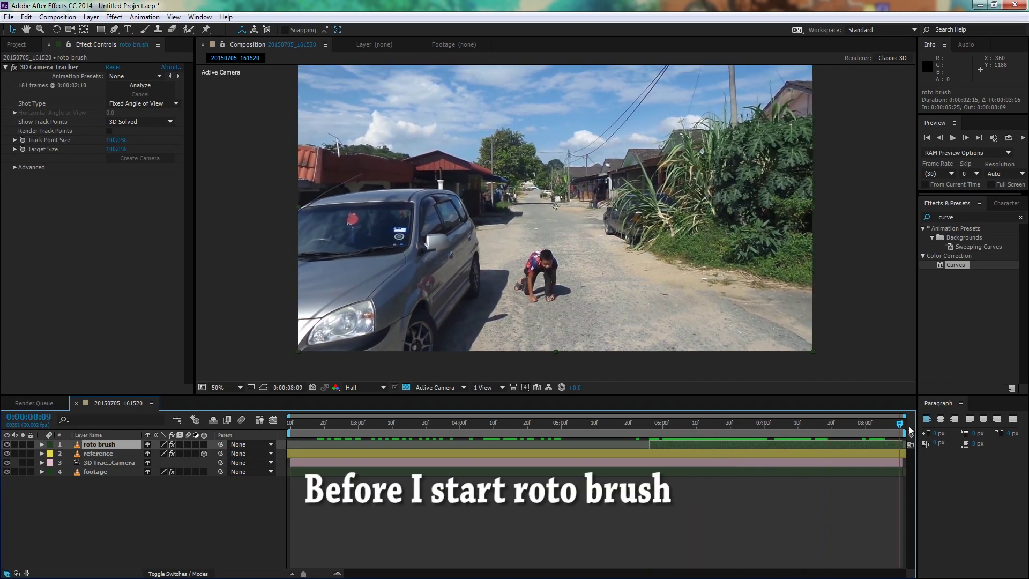
{"action": "left_click_drag", "start_coordinate": [883, 425], "coordinate": [694, 426]}
{"action": "left_click", "coordinate": [364, 387]}
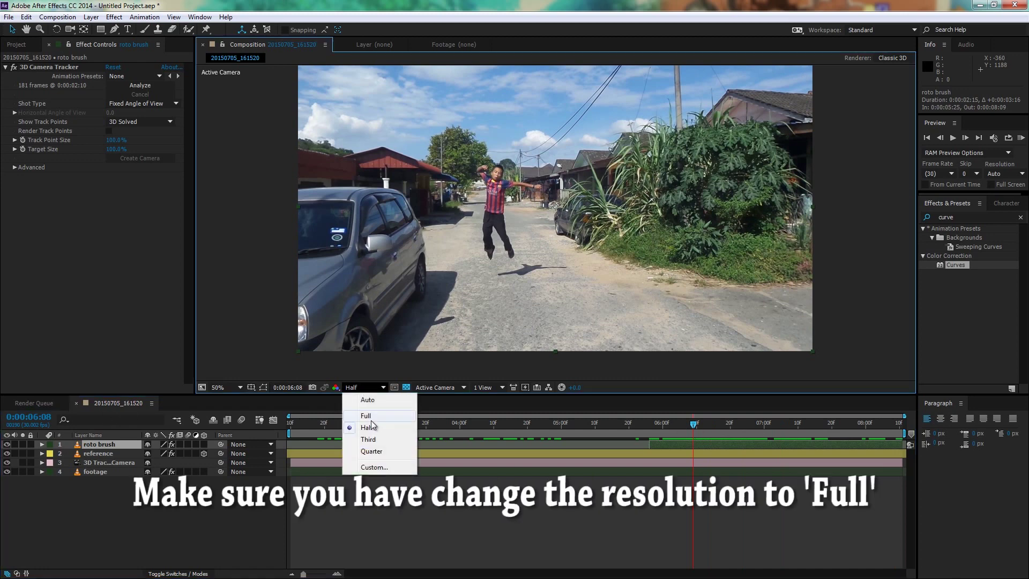
{"action": "left_click", "coordinate": [366, 416]}
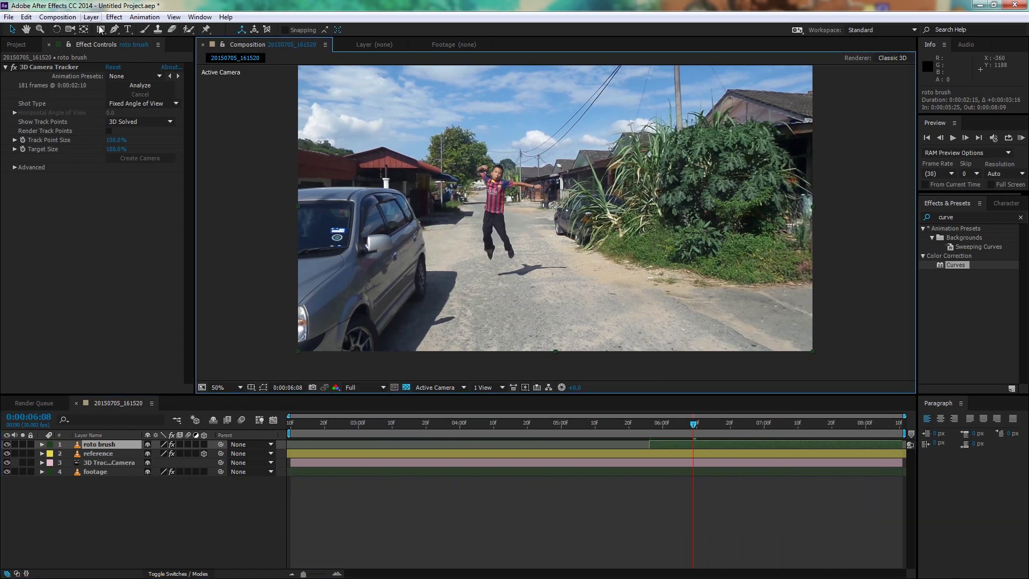
- In the roto brush Layer view, delete the unused 3D Camera Tracker effect and set matte feather 18
{"action": "left_click", "coordinate": [190, 30]}
{"action": "double_click", "coordinate": [498, 206]}
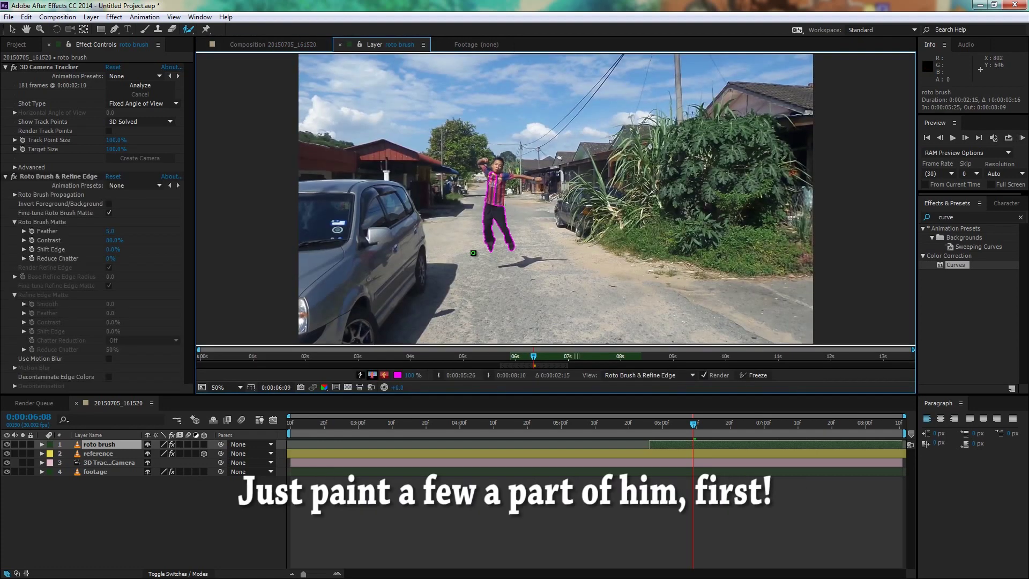
{"action": "scroll", "coordinate": [494, 185], "scroll_direction": "up", "scroll_amount": 2}
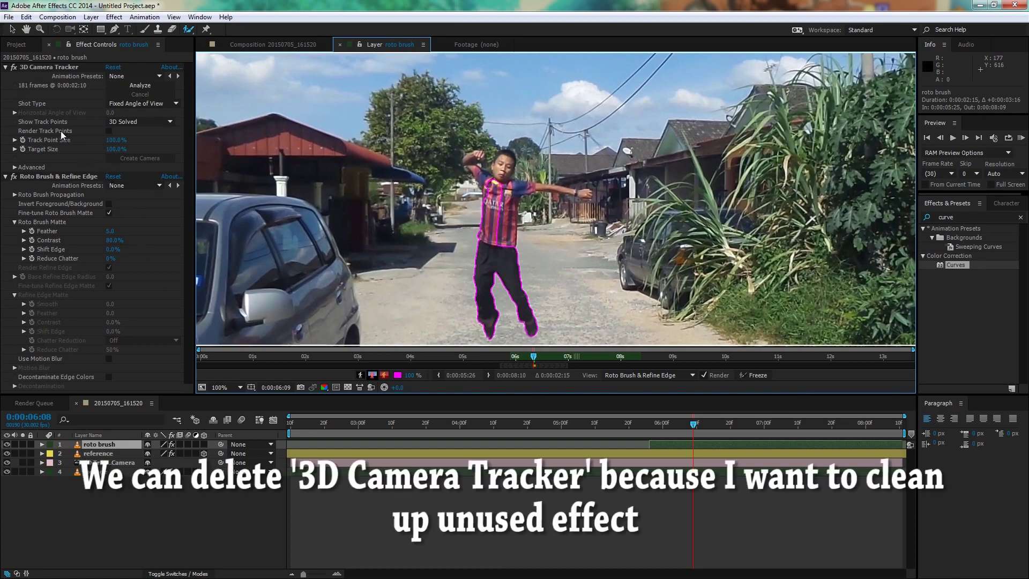
{"action": "left_click", "coordinate": [62, 70]}
{"action": "key", "text": "Delete"}
{"action": "type", "text": "18"}
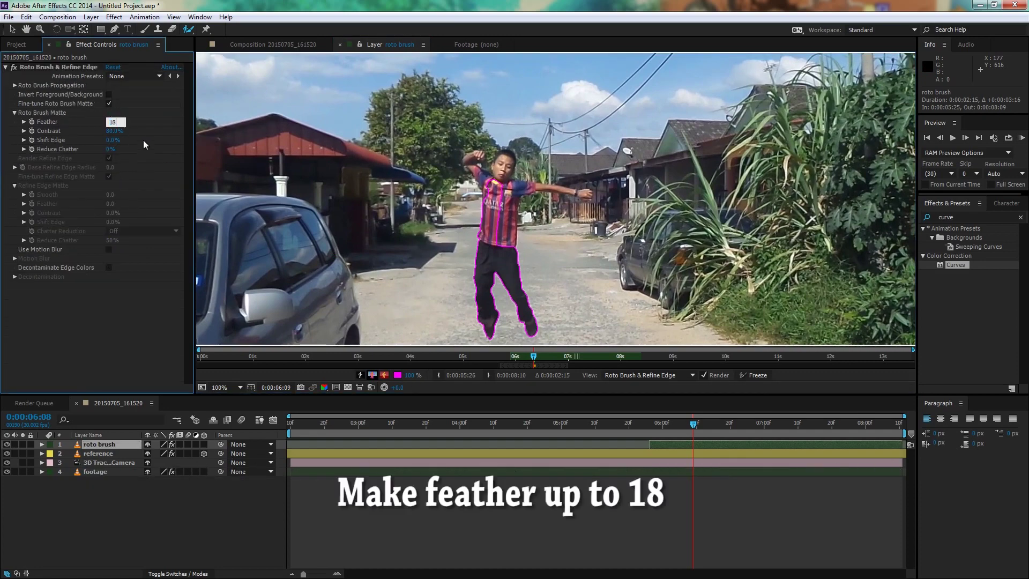
{"action": "key", "text": "Return"}
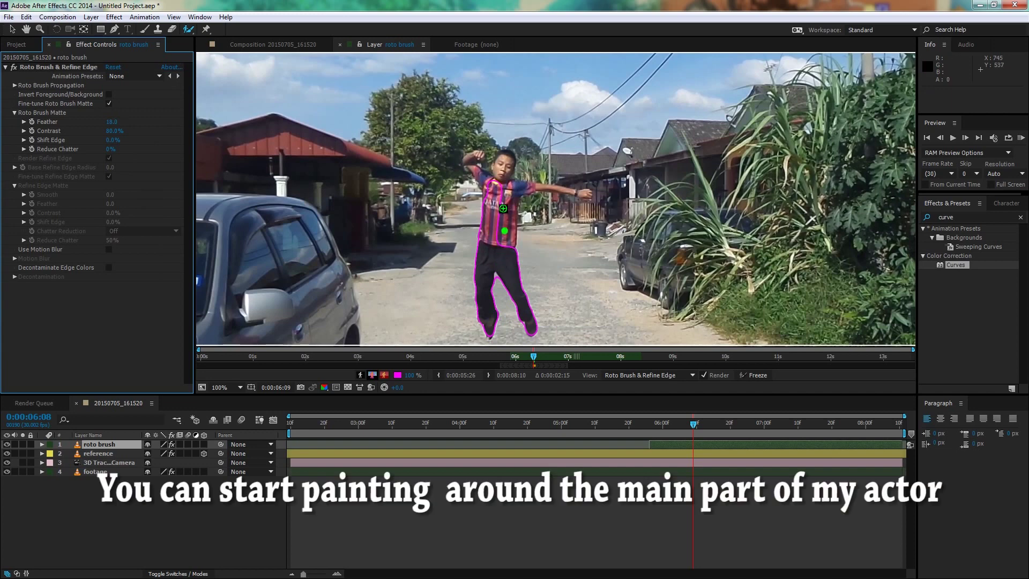
- Paint Roto Brush strokes adding the boy's hand, arm and head and subtracting stray background
{"action": "left_click", "coordinate": [506, 199]}
{"action": "left_click_drag", "start_coordinate": [472, 161], "coordinate": [483, 176]}
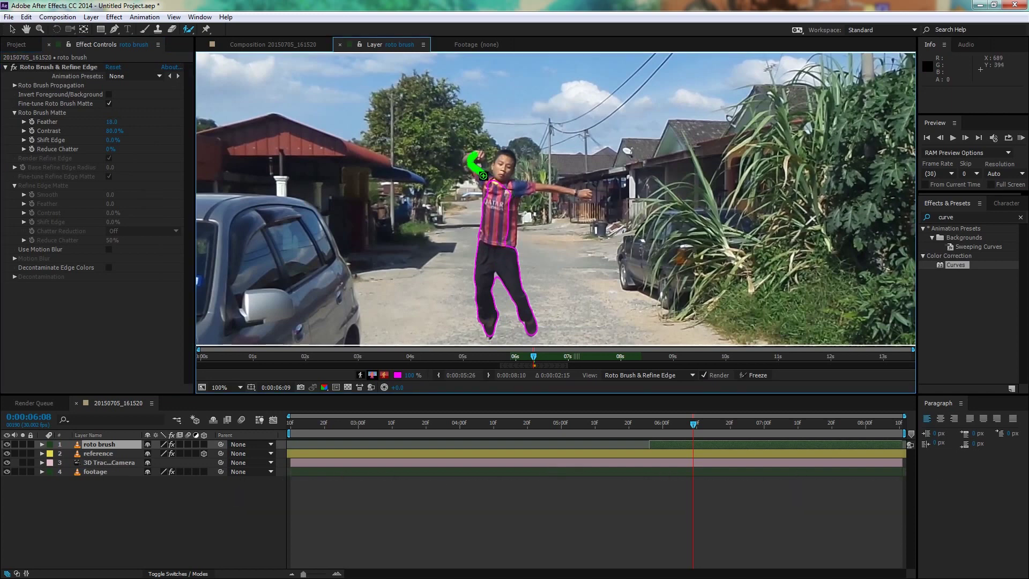
{"action": "left_click_drag", "start_coordinate": [585, 194], "coordinate": [515, 189]}
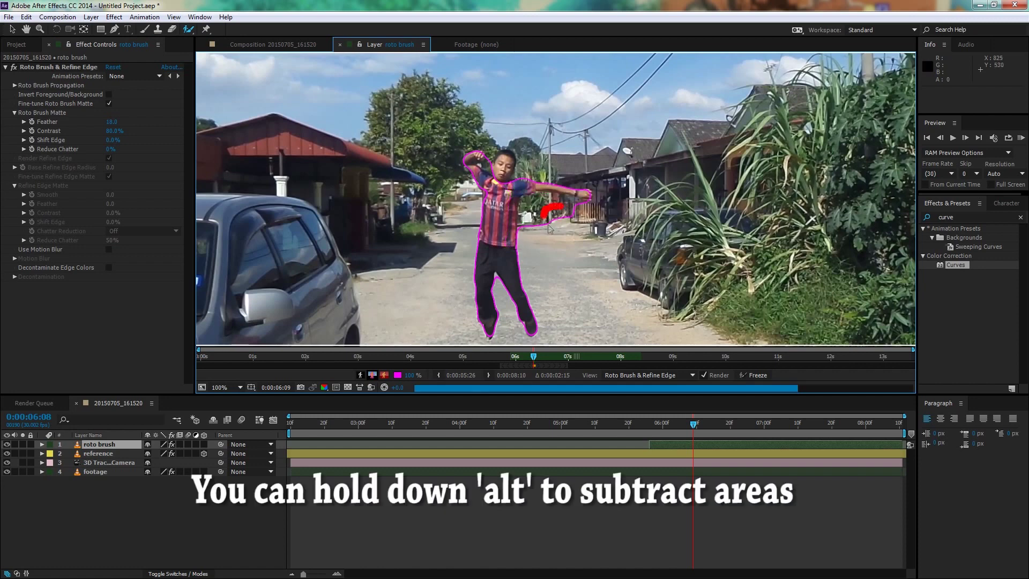
{"action": "left_click", "coordinate": [551, 206], "text": "alt"}
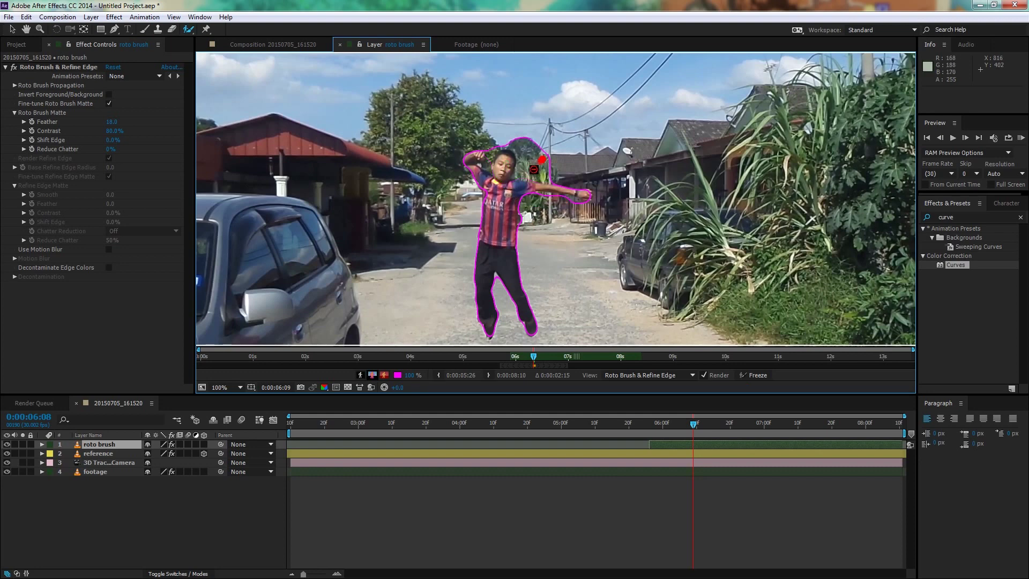
{"action": "left_click_drag", "start_coordinate": [503, 159], "coordinate": [511, 158]}
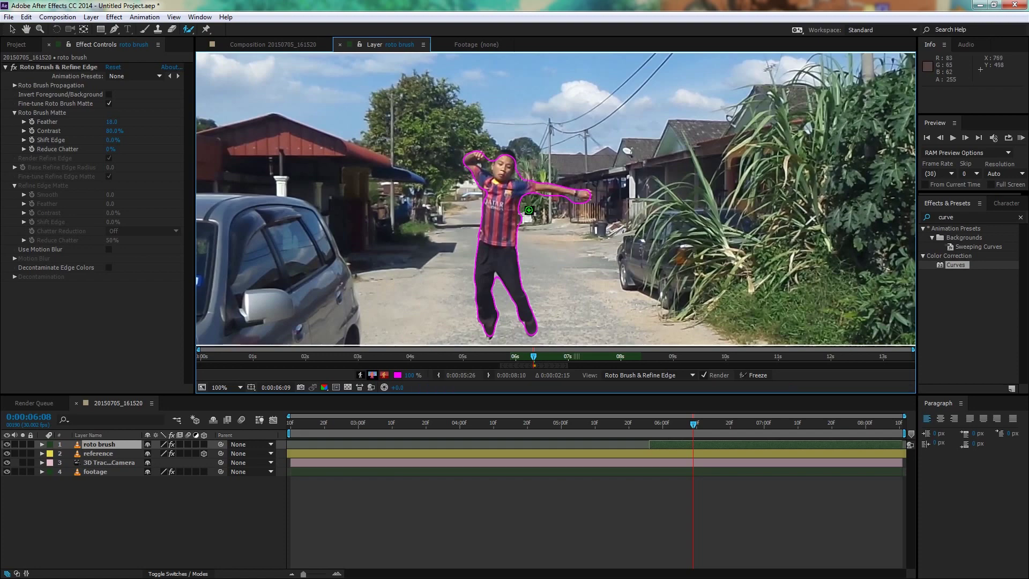
{"action": "left_click", "coordinate": [305, 44]}
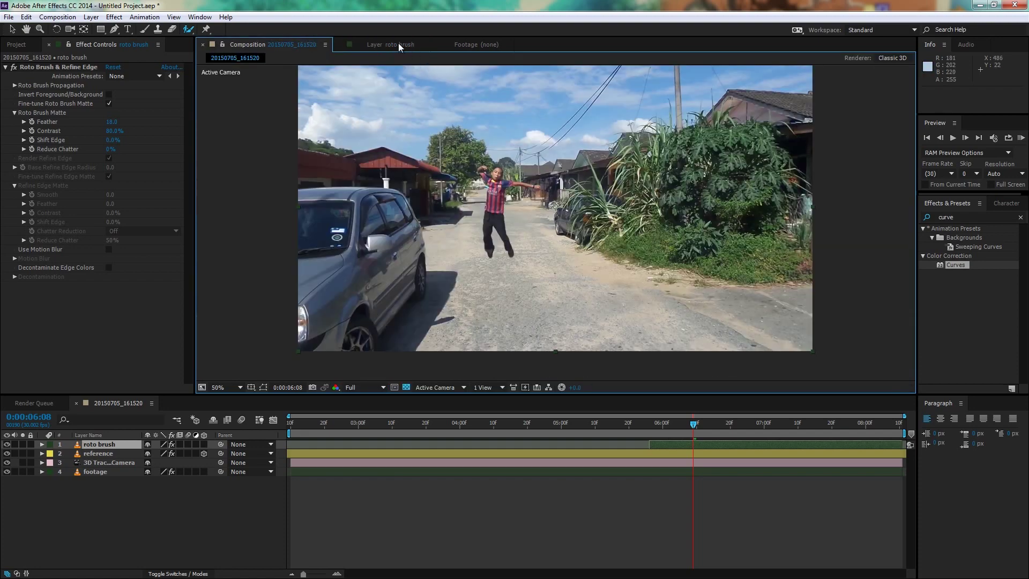
{"action": "left_click", "coordinate": [398, 45]}
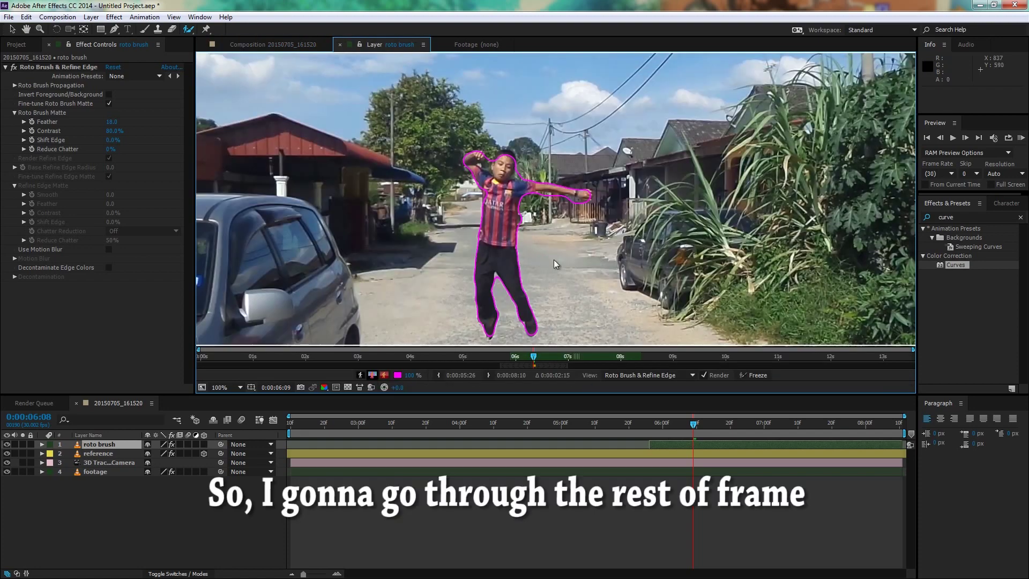
- Step back frame by frame, refining the matte around the raised and outstretched arms
{"action": "key", "text": "Page_Up"}
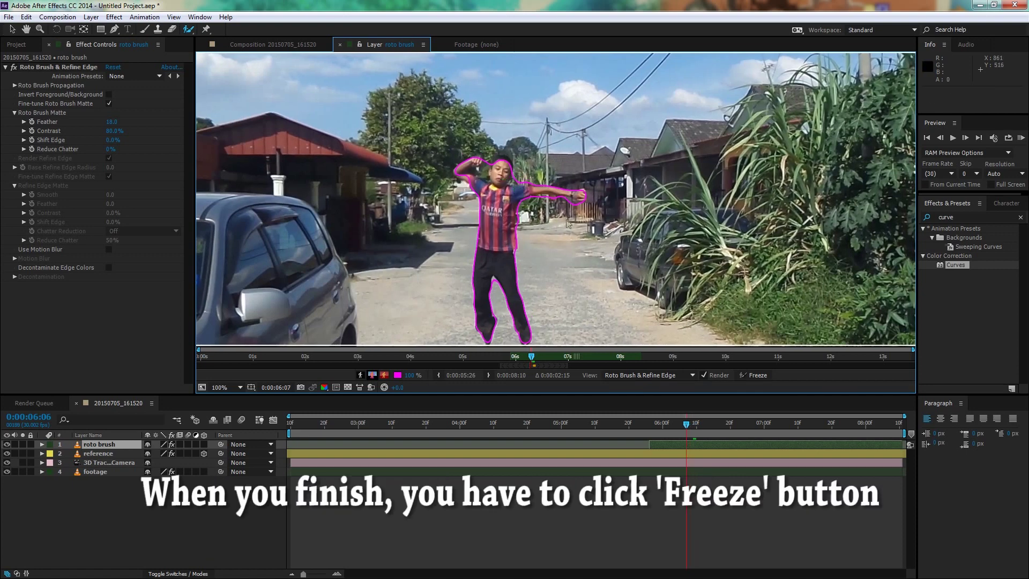
{"action": "key", "text": "Page_Up"}
{"action": "left_click_drag", "start_coordinate": [469, 193], "coordinate": [453, 184]}
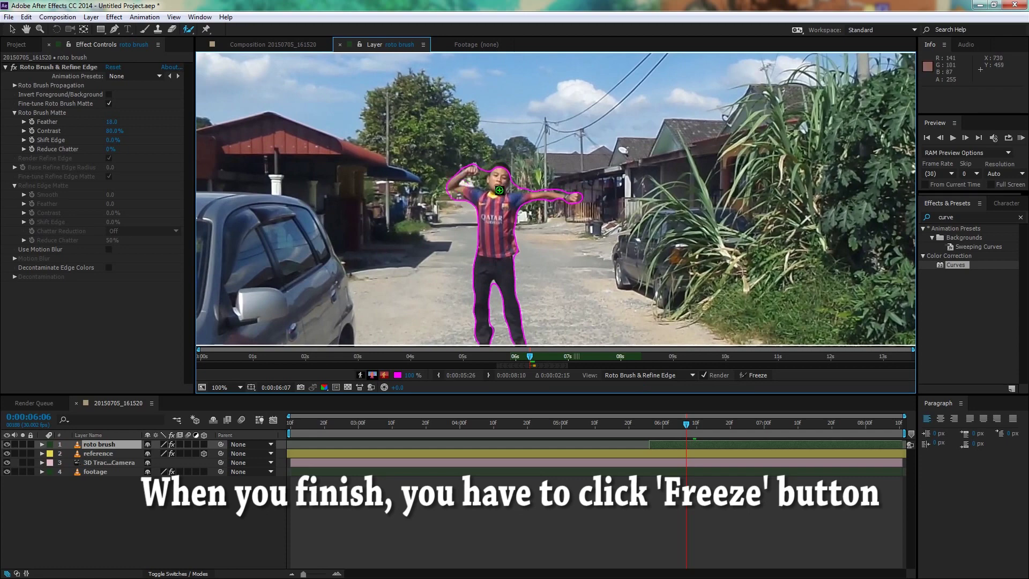
{"action": "key", "text": "Page_Up"}
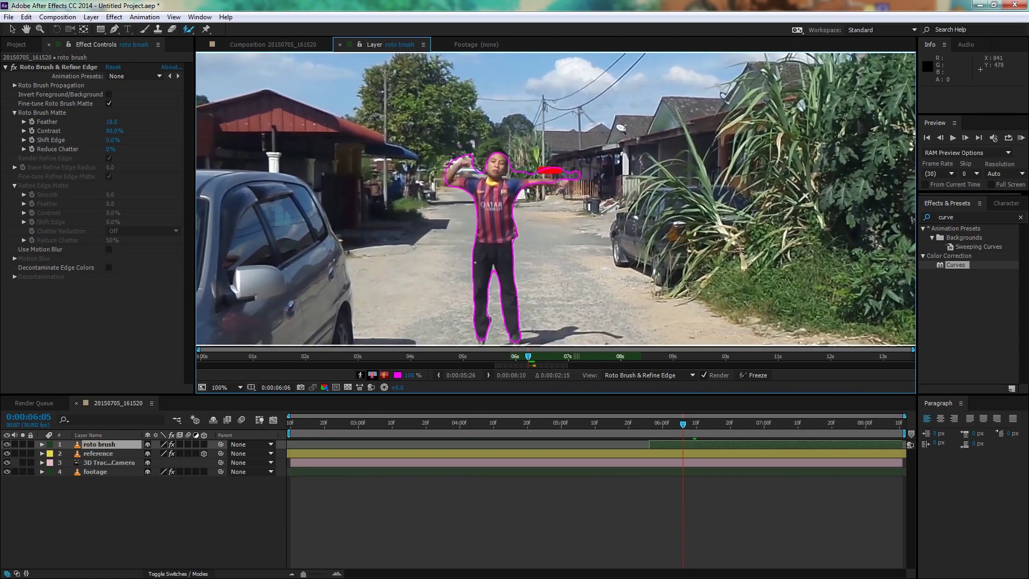
{"action": "left_click_drag", "start_coordinate": [559, 172], "coordinate": [569, 175]}
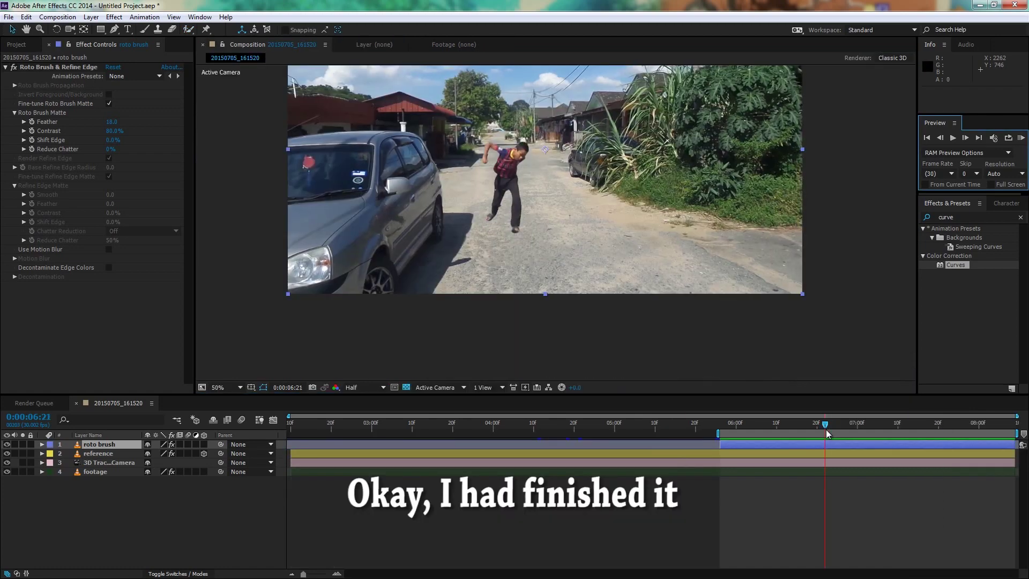
- Split the roto brush layer with Edit > Split Layer at 06:21
{"action": "left_click", "coordinate": [826, 445]}
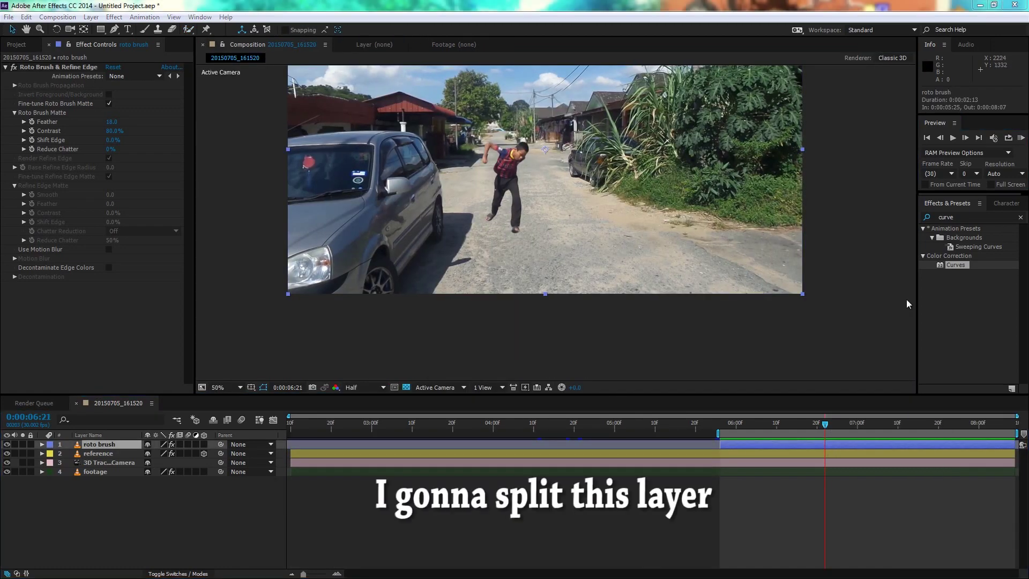
{"action": "left_click", "coordinate": [25, 17]}
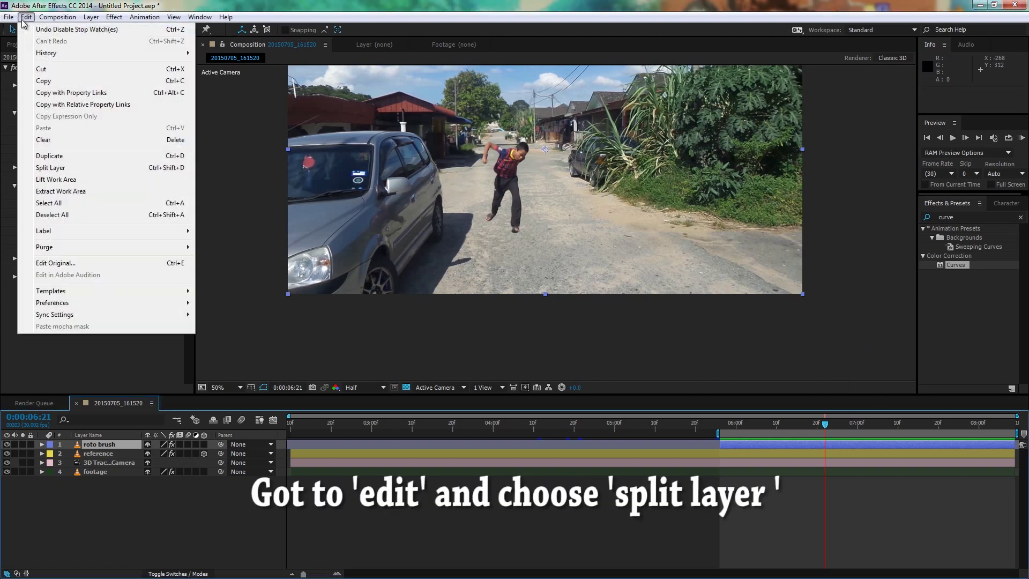
{"action": "mouse_move", "coordinate": [54, 17]}
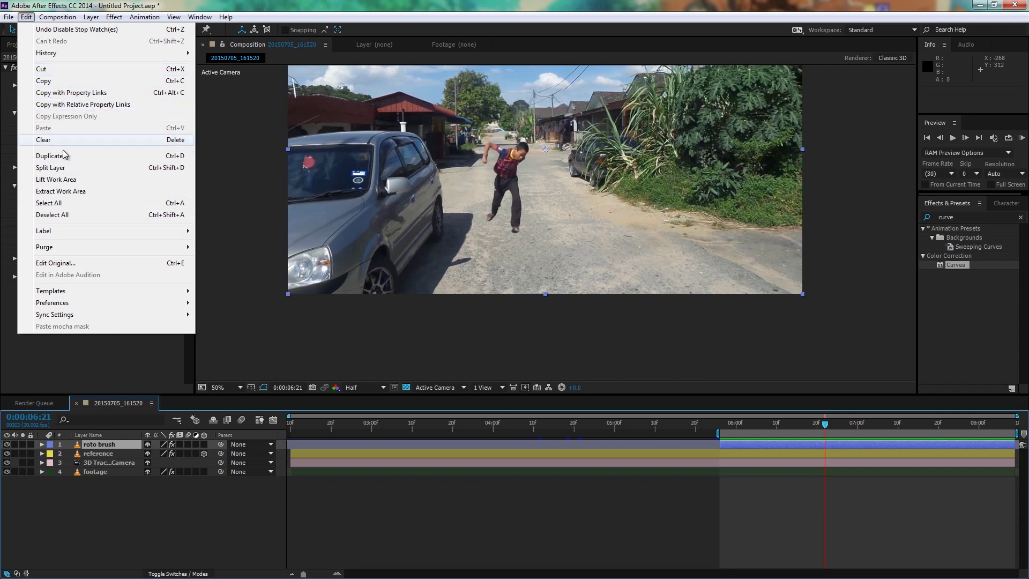
{"action": "left_click", "coordinate": [73, 170]}
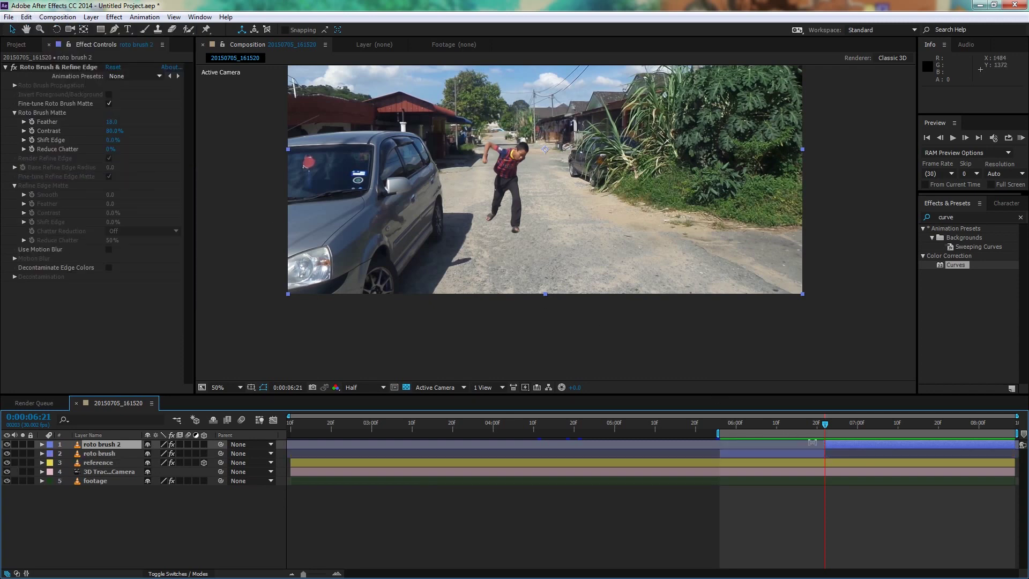
{"action": "mouse_move", "coordinate": [822, 427]}
{"action": "left_mouse_down"}
{"action": "mouse_move", "coordinate": [857, 426]}
{"action": "mouse_move", "coordinate": [817, 435]}
{"action": "left_mouse_up"}
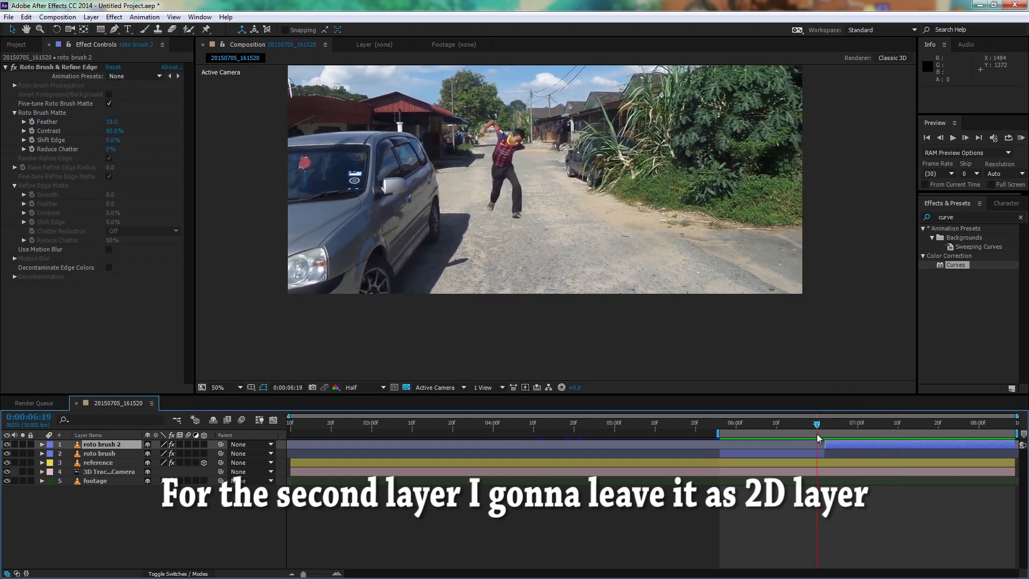
{"action": "key", "text": "Page_Down"}
- Set a Position keyframe on the lower roto brush layer and make it 3D
{"action": "left_click", "coordinate": [819, 452]}
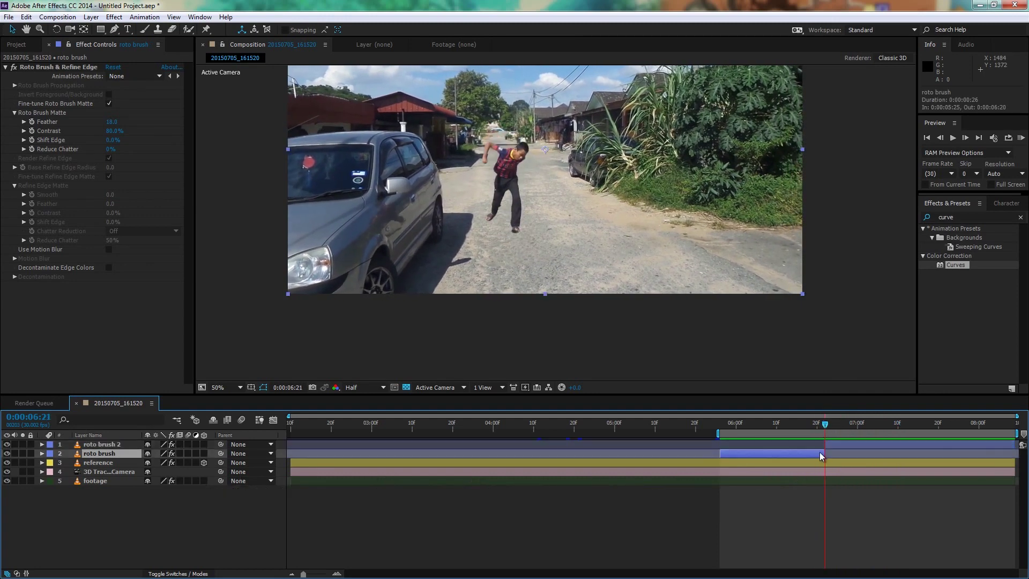
{"action": "key", "text": "p"}
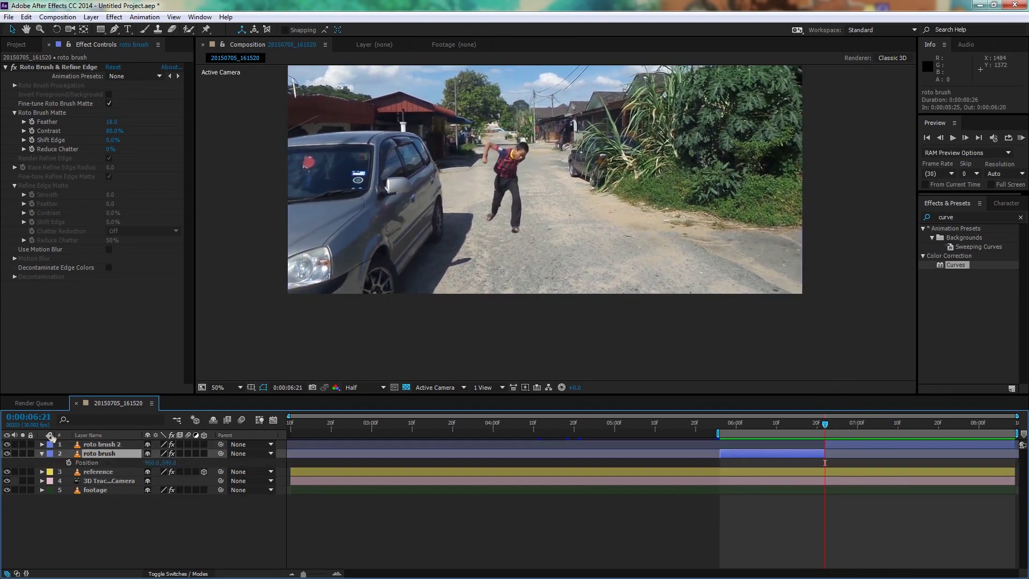
{"action": "left_click", "coordinate": [68, 463]}
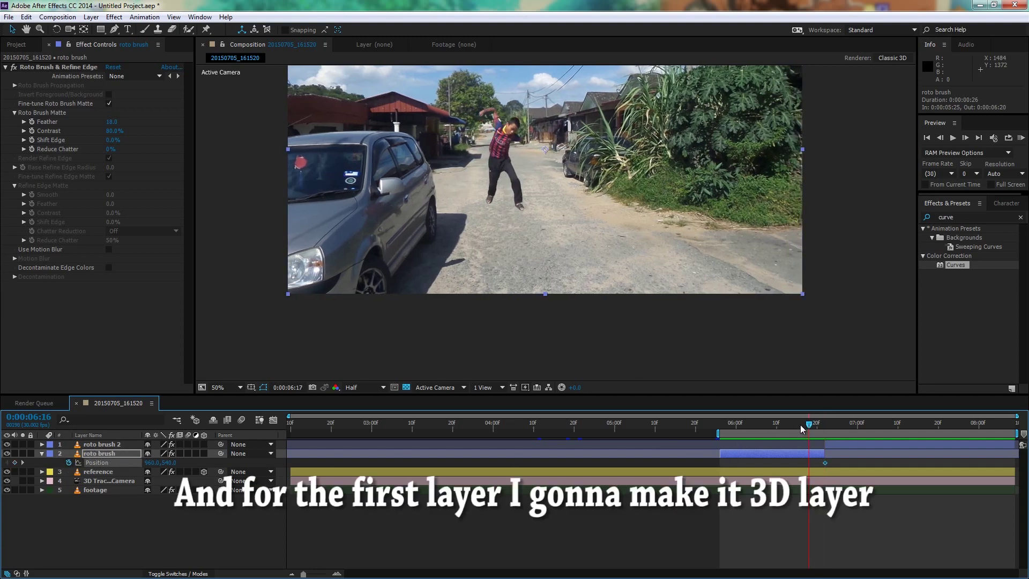
{"action": "left_click_drag", "start_coordinate": [824, 426], "coordinate": [784, 424]}
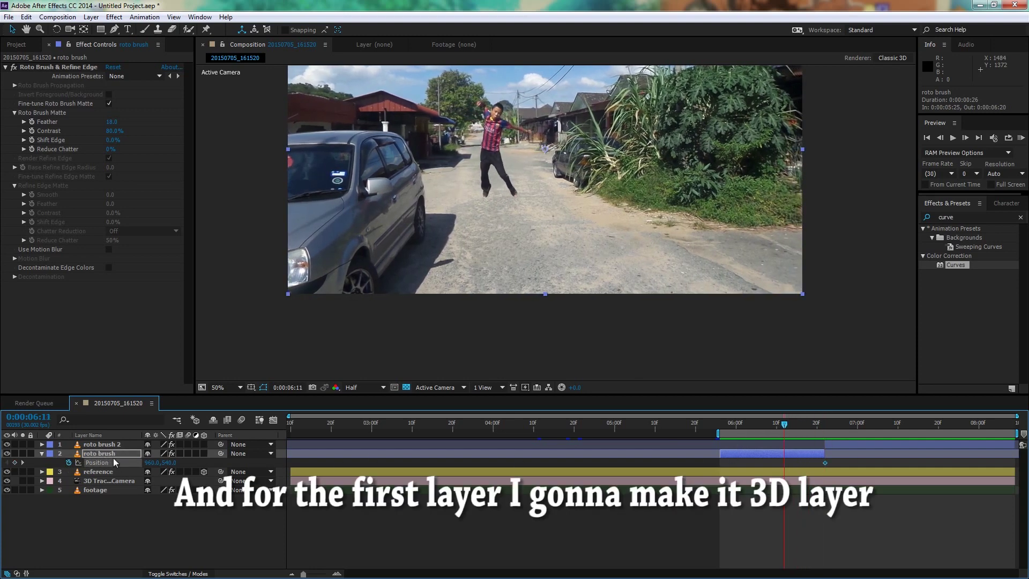
{"action": "left_click", "coordinate": [204, 453]}
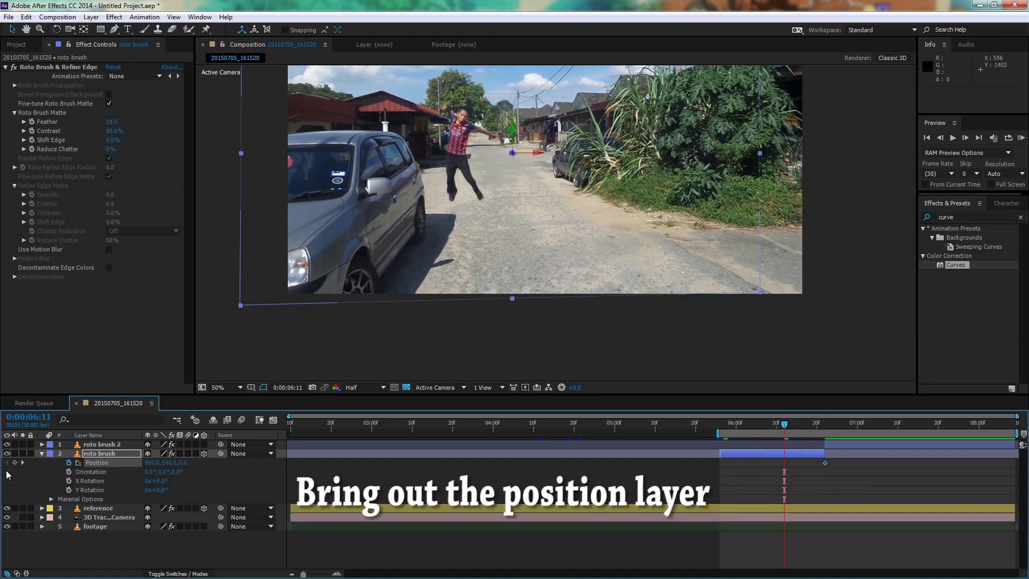
- Hide the reference layer and move the roto brush layer's anchor point onto the boy
{"action": "left_click", "coordinate": [7, 508]}
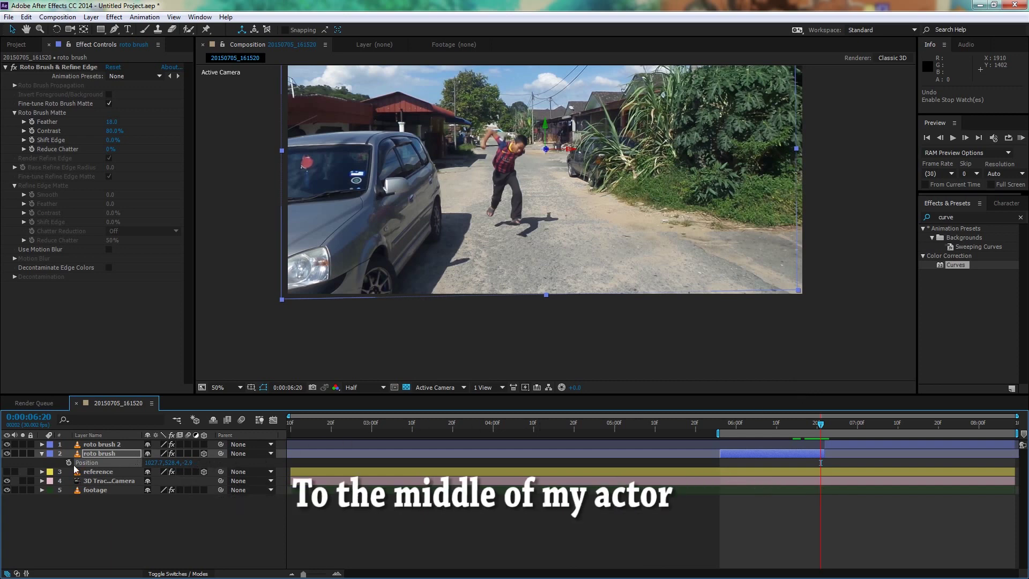
{"action": "left_click", "coordinate": [84, 29]}
{"action": "left_click_drag", "start_coordinate": [563, 150], "coordinate": [529, 150]}
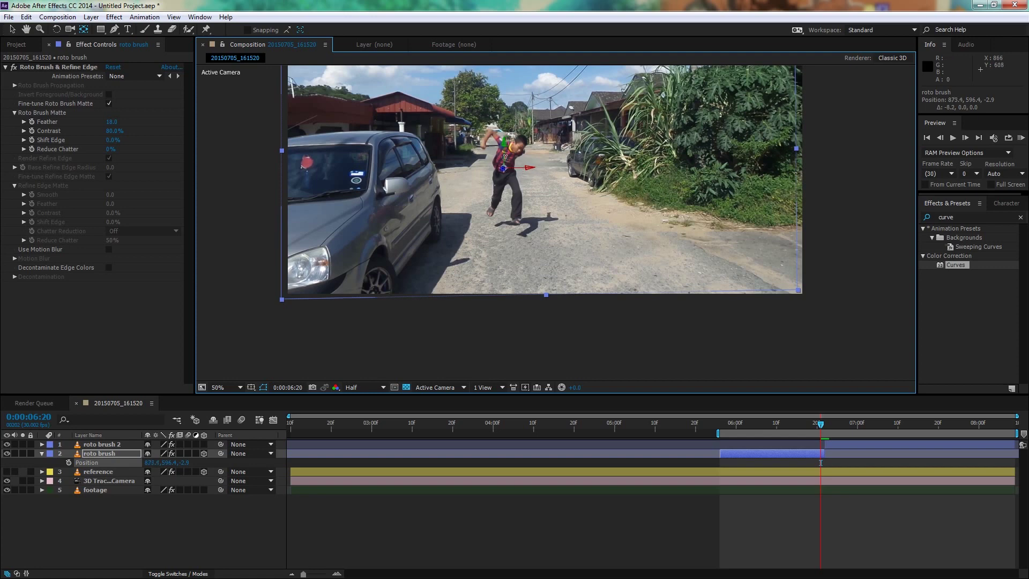
{"action": "left_click", "coordinate": [11, 31]}
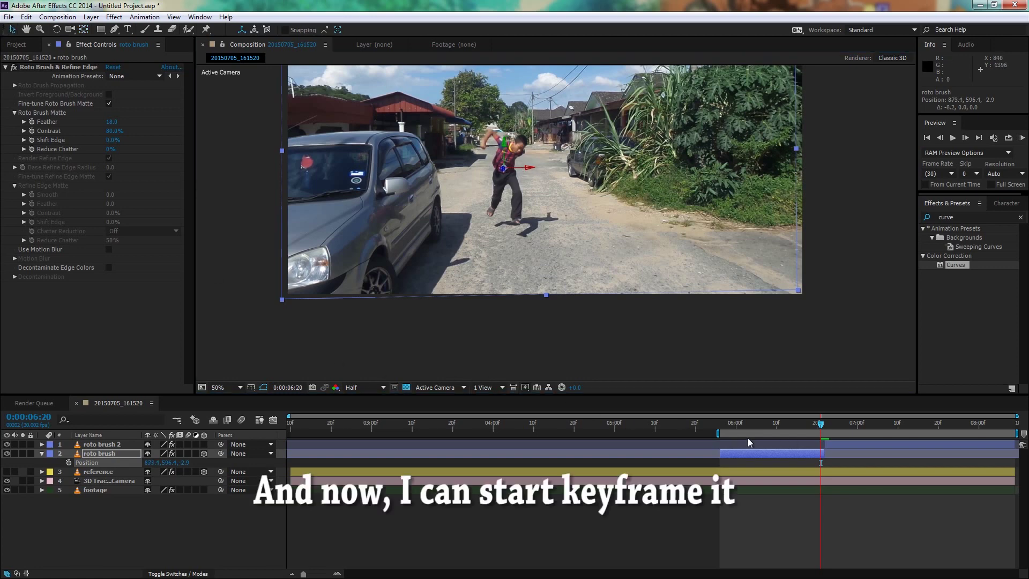
- Keyframe Position with the boy high above the road at 05:26 and landing at 06:11
{"action": "left_click", "coordinate": [68, 462]}
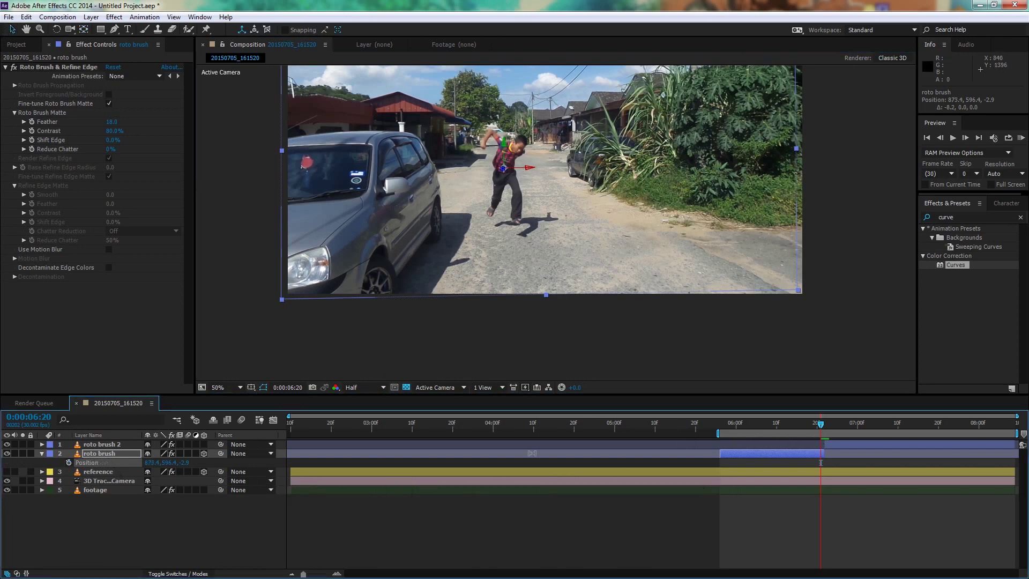
{"action": "left_click_drag", "start_coordinate": [821, 430], "coordinate": [752, 443]}
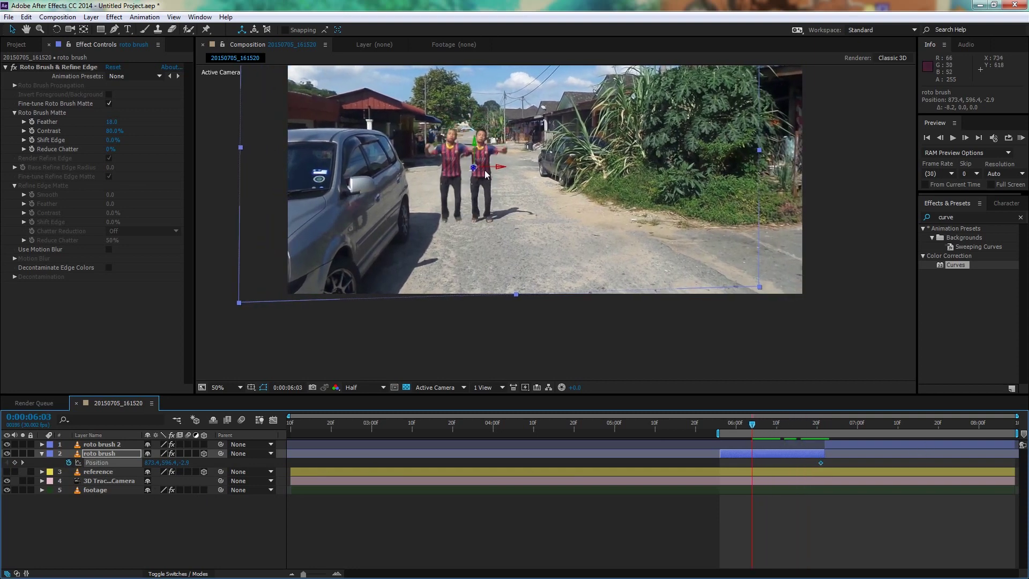
{"action": "key", "text": "c"}
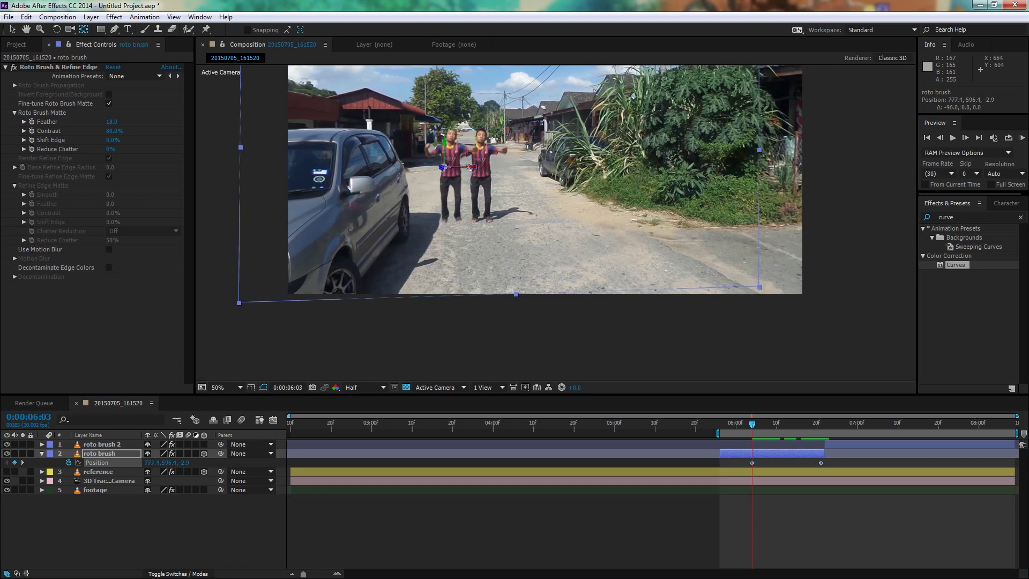
{"action": "key", "text": "shift+Right"}
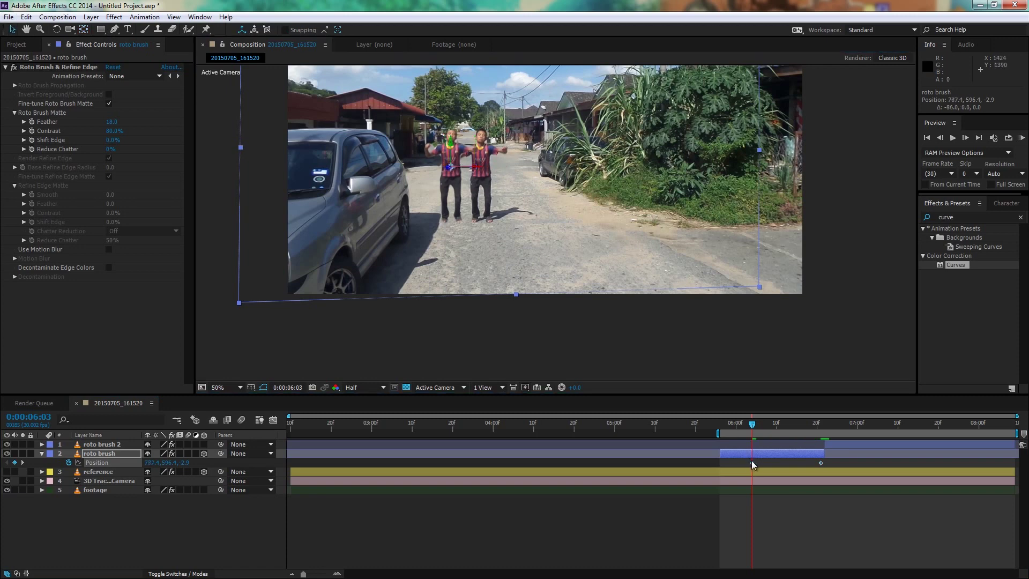
{"action": "key", "text": "Delete"}
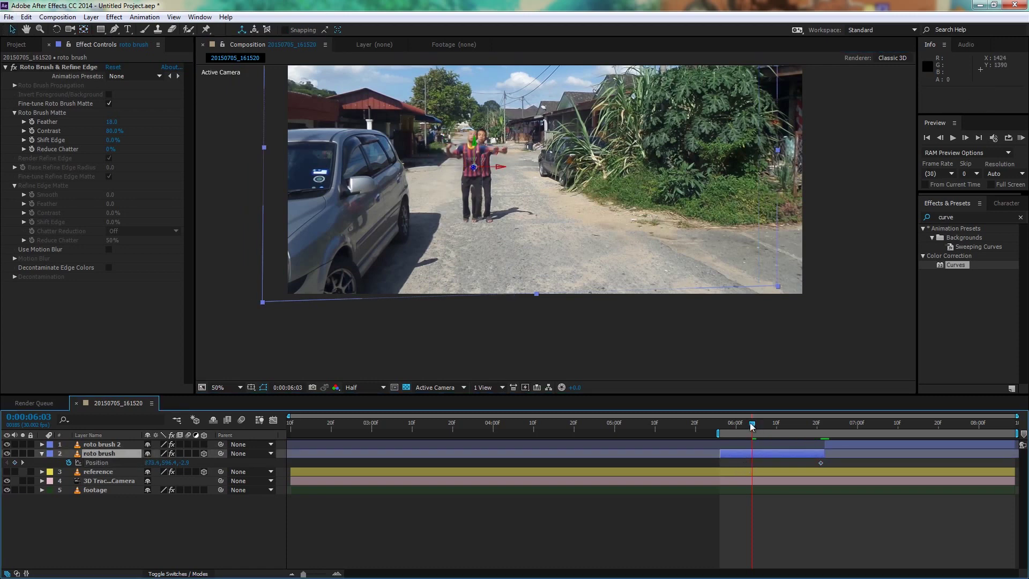
{"action": "left_click_drag", "start_coordinate": [752, 426], "coordinate": [723, 426]}
{"action": "left_click_drag", "start_coordinate": [474, 177], "coordinate": [487, 102]}
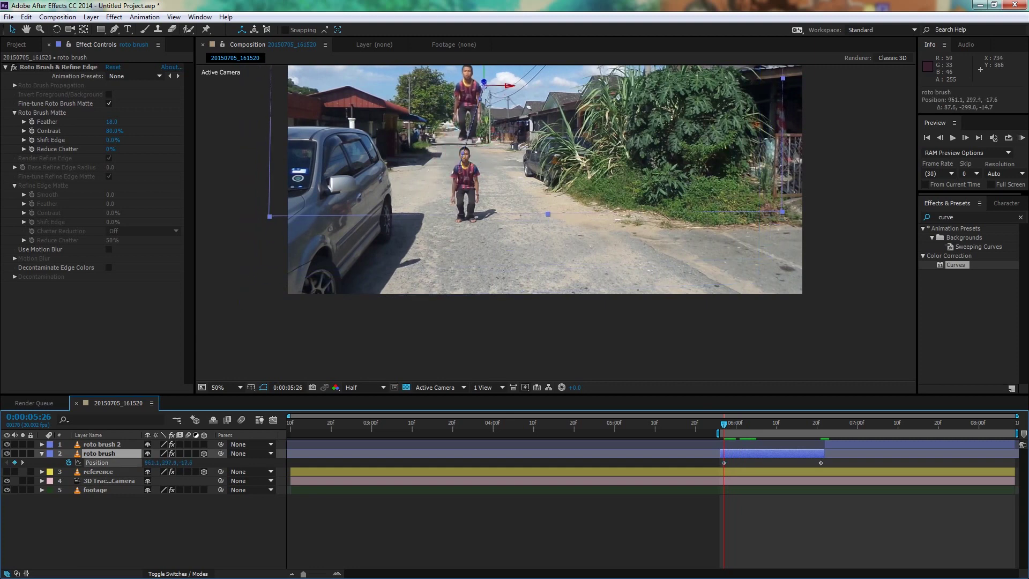
{"action": "left_click_drag", "start_coordinate": [724, 424], "coordinate": [786, 426]}
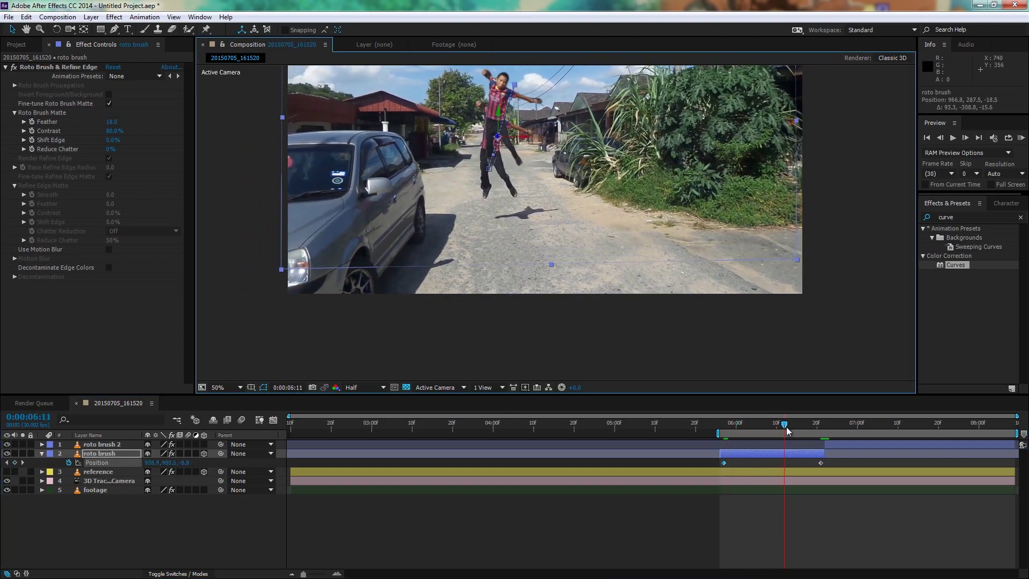
{"action": "left_click_drag", "start_coordinate": [493, 177], "coordinate": [498, 172]}
- Add a Scale keyframe at 06:13 and toggle the reference layer's visibility
{"action": "mouse_move", "coordinate": [786, 426]}
{"action": "left_mouse_down"}
{"action": "mouse_move", "coordinate": [820, 427]}
{"action": "mouse_move", "coordinate": [796, 427]}
{"action": "left_mouse_up"}
{"action": "key", "text": "s"}
{"action": "left_click", "coordinate": [792, 429]}
{"action": "left_click", "coordinate": [68, 462]}
{"action": "left_click", "coordinate": [8, 471]}
{"action": "left_click_drag", "start_coordinate": [173, 468], "coordinate": [160, 467]}
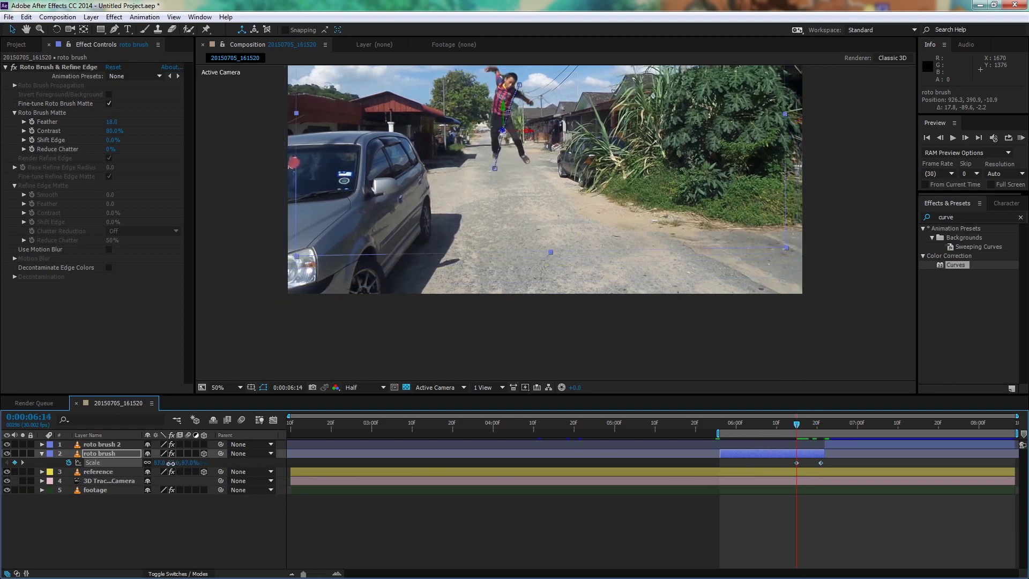
{"action": "left_click_drag", "start_coordinate": [796, 426], "coordinate": [748, 432]}
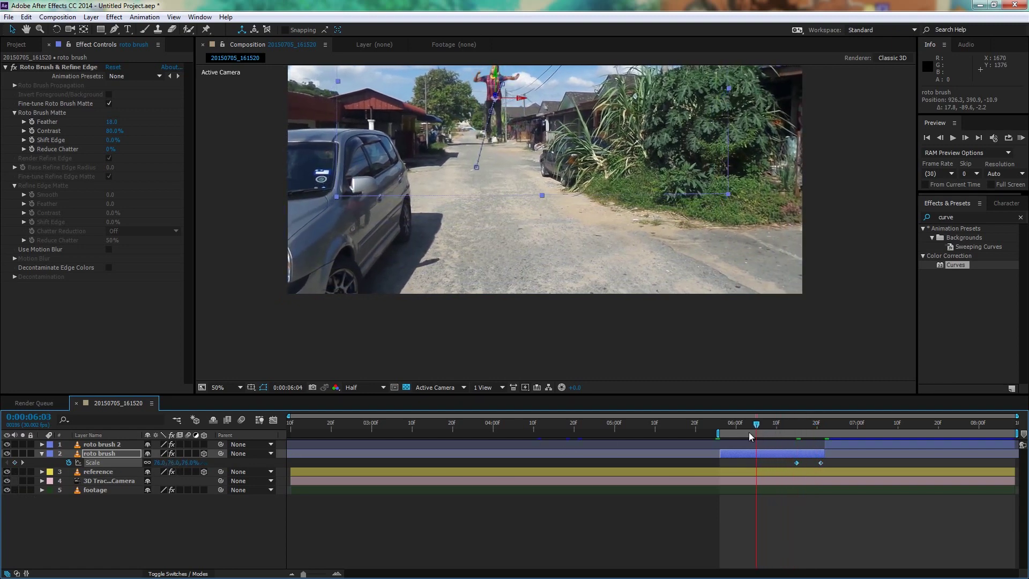
{"action": "left_click_drag", "start_coordinate": [164, 463], "coordinate": [153, 470]}
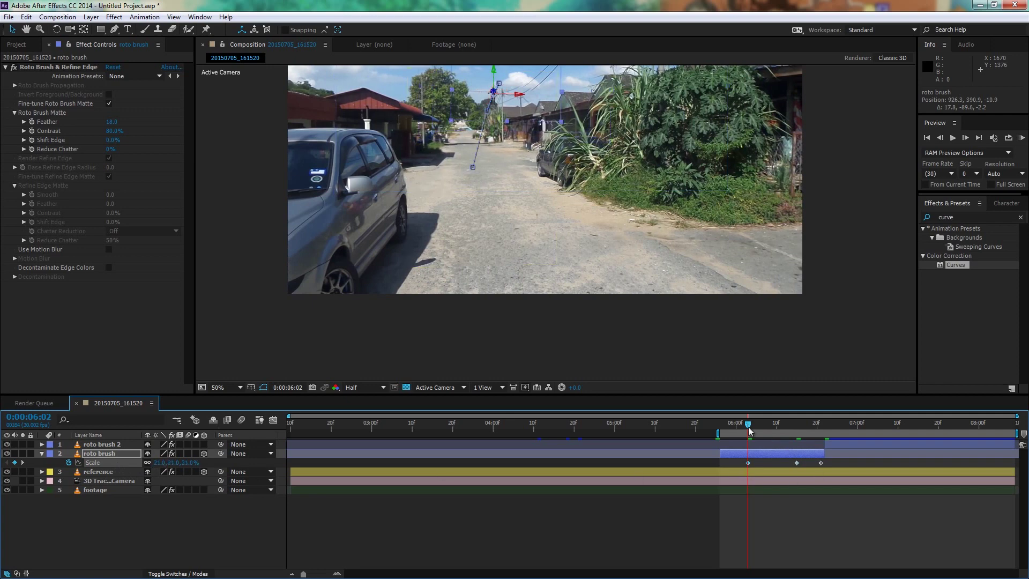
{"action": "left_click_drag", "start_coordinate": [749, 431], "coordinate": [720, 428]}
{"action": "left_click_drag", "start_coordinate": [188, 462], "coordinate": [183, 462]}
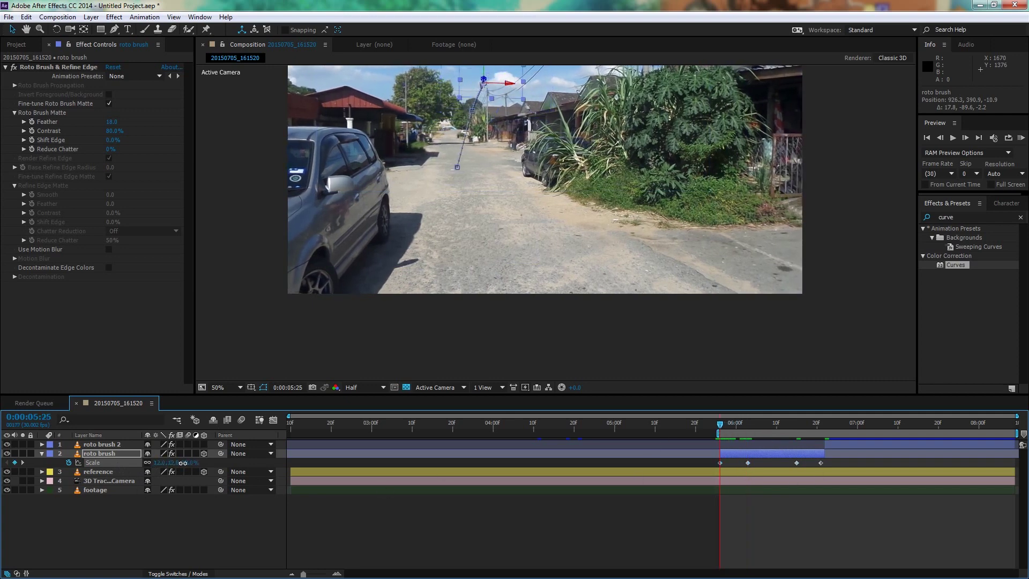
{"action": "left_click_drag", "start_coordinate": [720, 422], "coordinate": [793, 426]}
{"action": "key", "text": "p"}
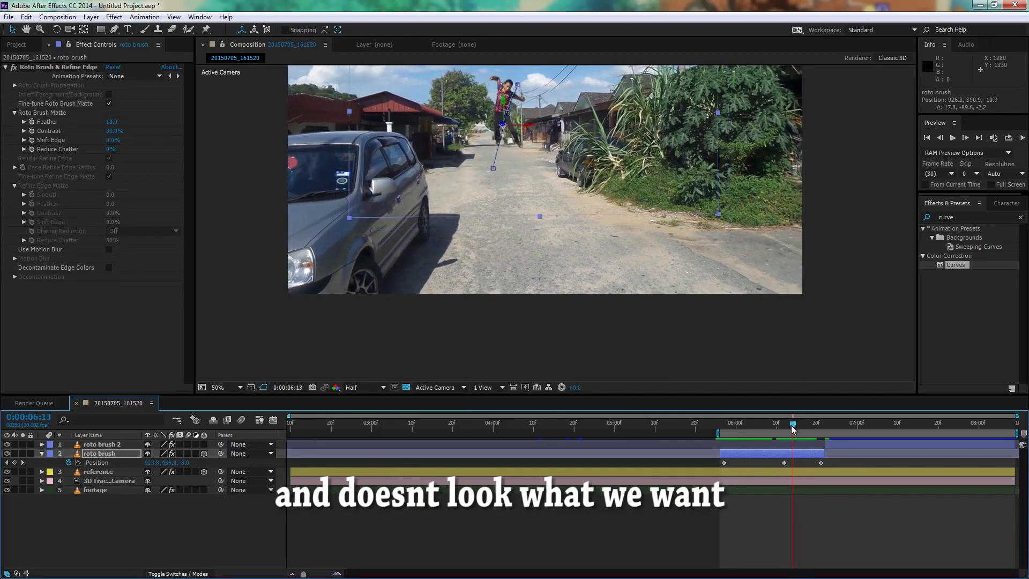
{"action": "left_click", "coordinate": [785, 462]}
{"action": "key", "text": "Delete"}
{"action": "left_click", "coordinate": [725, 426]}
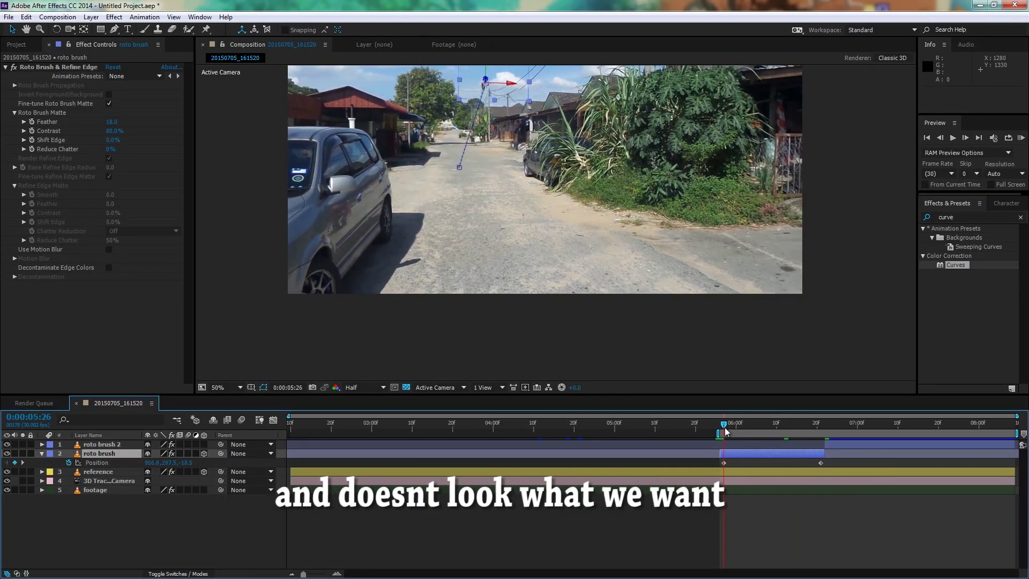
{"action": "left_click_drag", "start_coordinate": [726, 426], "coordinate": [764, 426]}
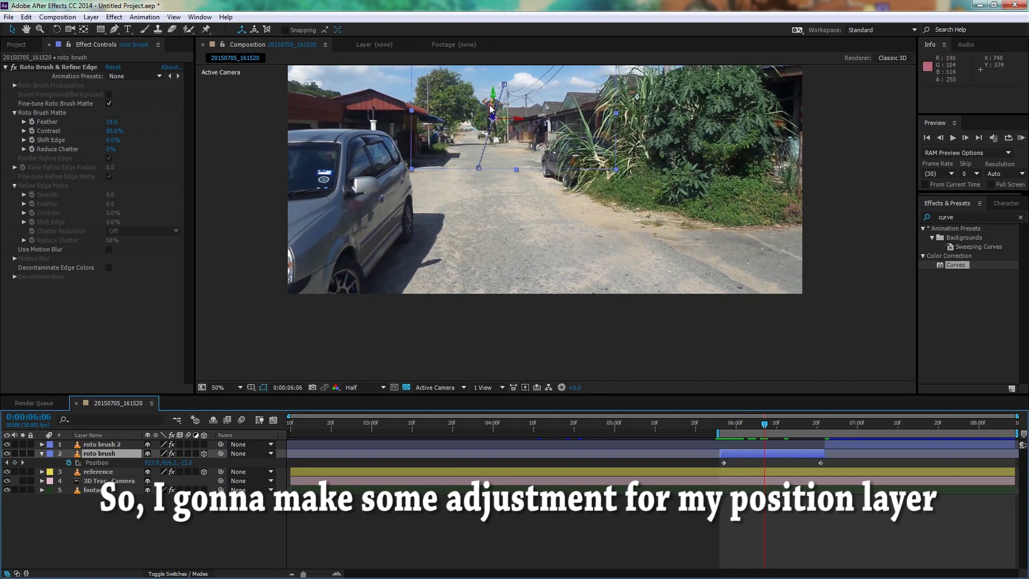
{"action": "left_click_drag", "start_coordinate": [490, 166], "coordinate": [489, 127]}
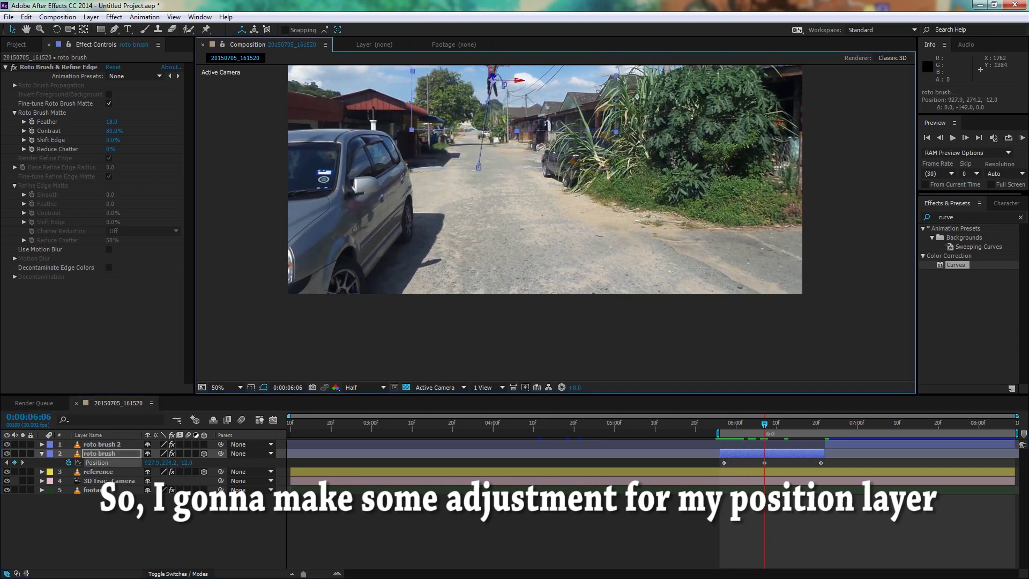
{"action": "left_click", "coordinate": [777, 424]}
{"action": "left_click_drag", "start_coordinate": [779, 425], "coordinate": [789, 425]}
{"action": "left_click_drag", "start_coordinate": [500, 110], "coordinate": [499, 99]}
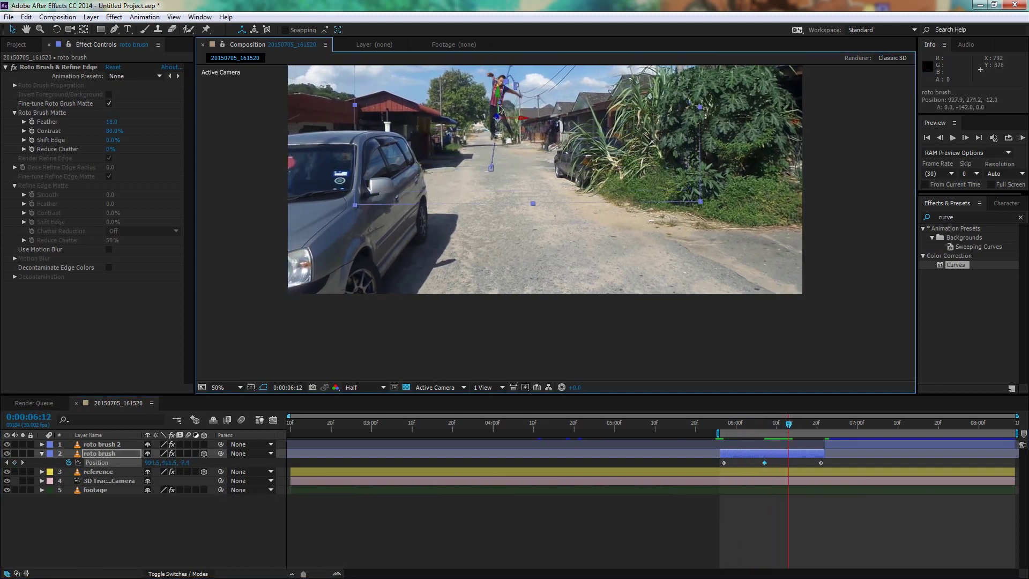
{"action": "left_click_drag", "start_coordinate": [788, 425], "coordinate": [724, 447]}
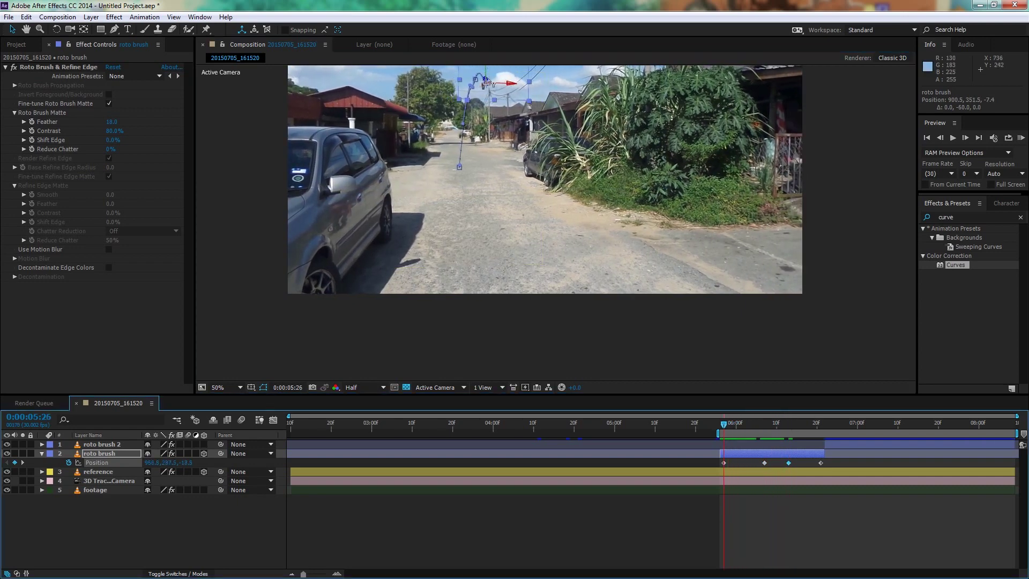
{"action": "left_click", "coordinate": [773, 509]}
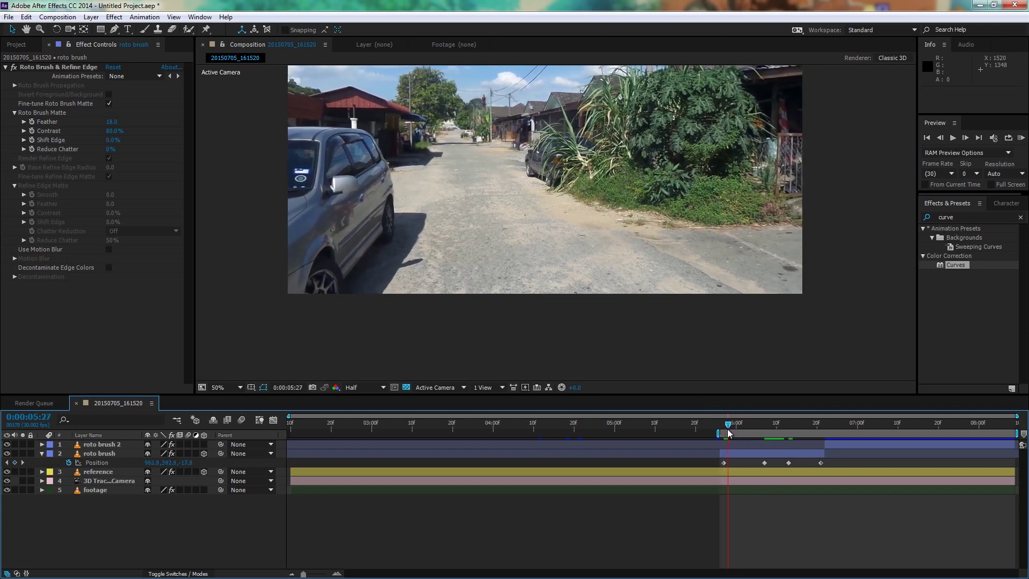
{"action": "left_click", "coordinate": [116, 453]}
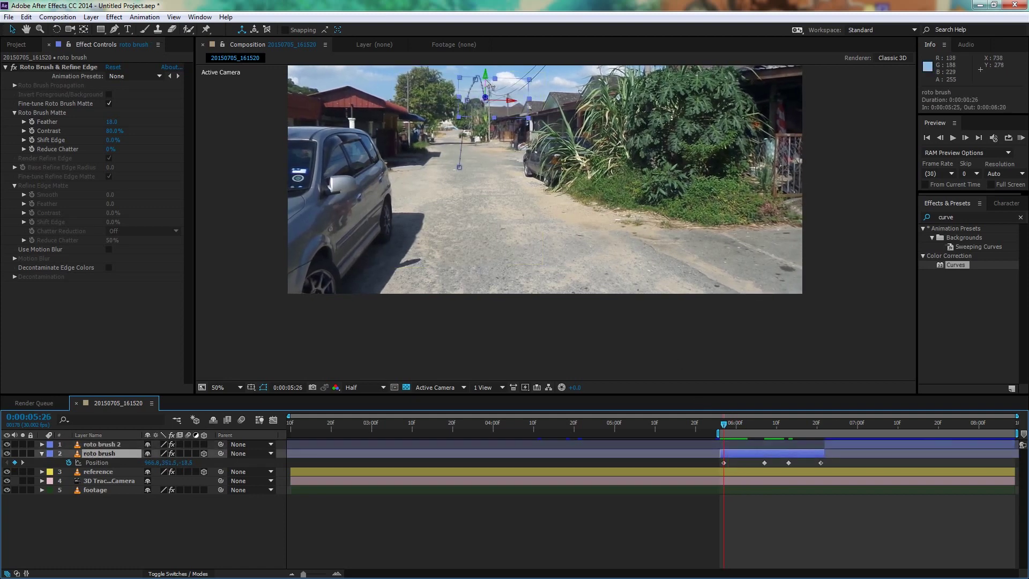
{"action": "key", "text": "space"}
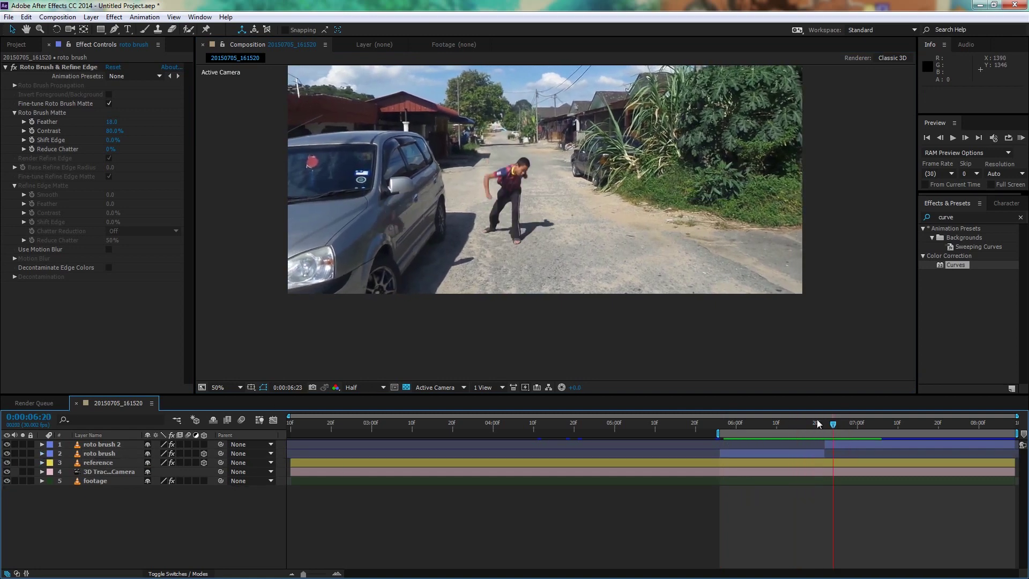
- Solo the footage layer at a frame showing the boy's shadow and duplicate it
{"action": "key", "text": "space"}
{"action": "left_click", "coordinate": [107, 480]}
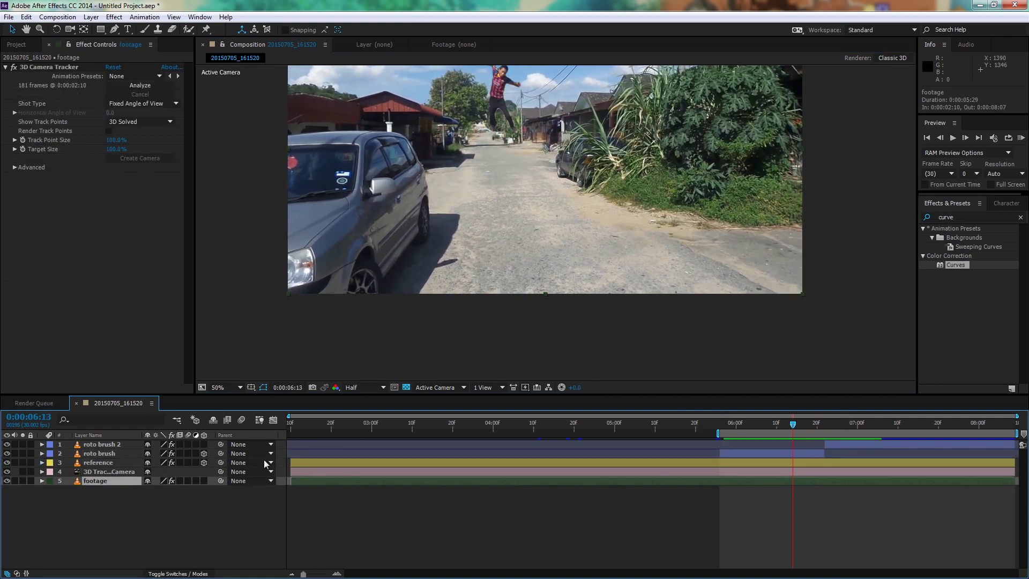
{"action": "left_click", "coordinate": [23, 480]}
{"action": "left_click_drag", "start_coordinate": [794, 424], "coordinate": [808, 432]}
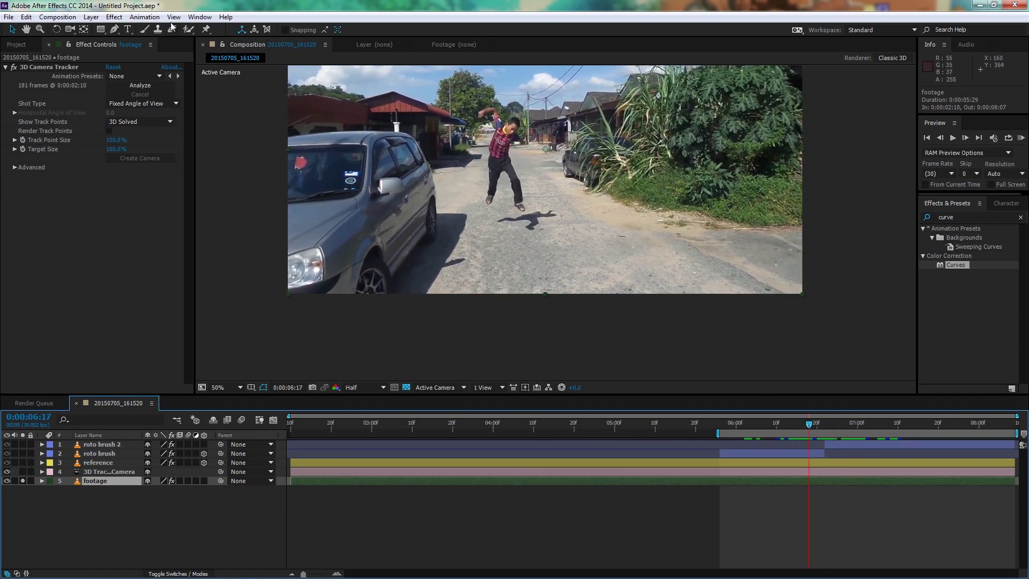
{"action": "left_click", "coordinate": [26, 17]}
{"action": "left_click", "coordinate": [71, 156]}
{"action": "left_click", "coordinate": [22, 490]}
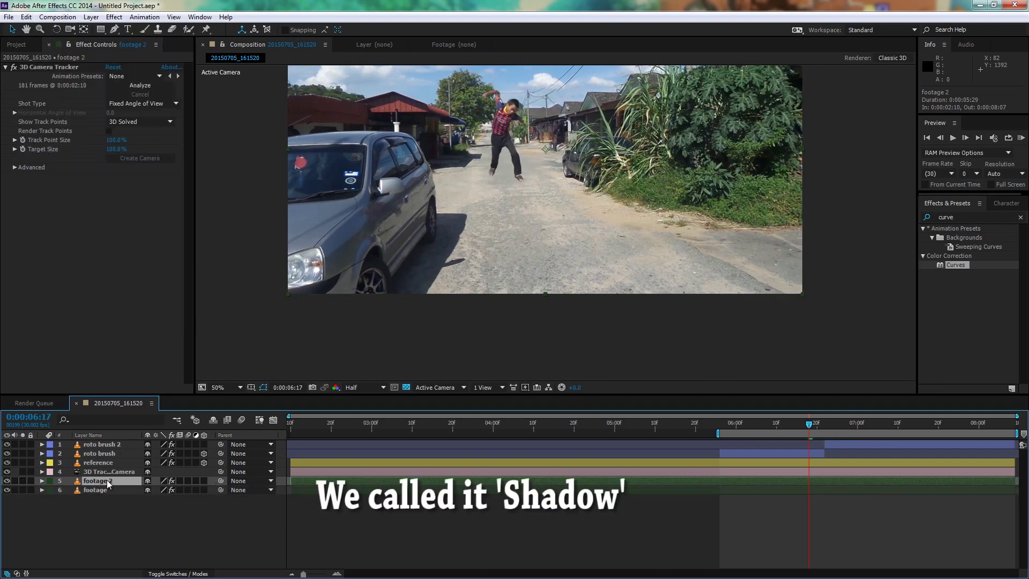
- Rename the duplicate 'shadow', give it a red label, and move it to the top
{"action": "key", "text": "Return"}
{"action": "type", "text": "shadow"}
{"action": "key", "text": "Return"}
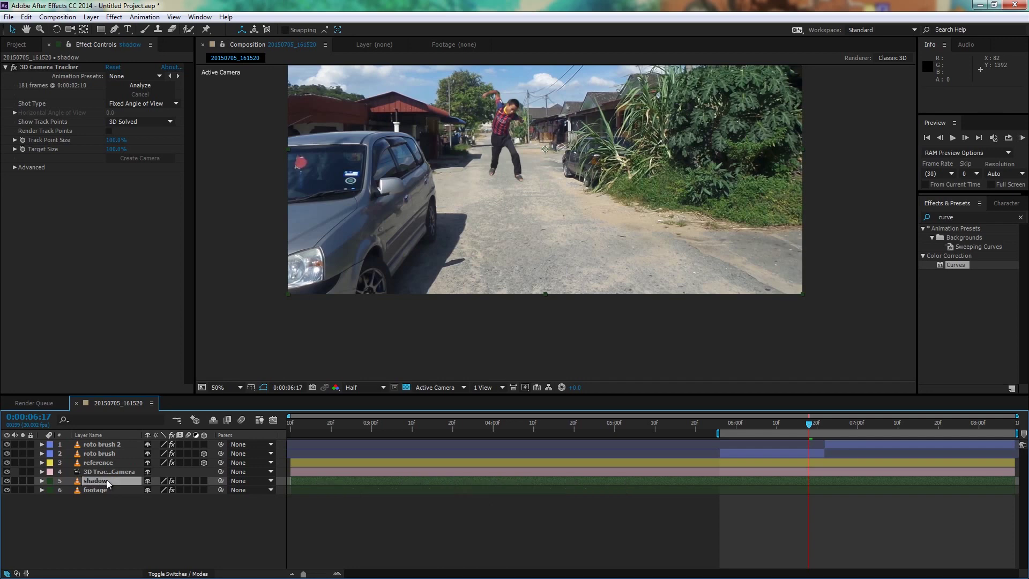
{"action": "left_click", "coordinate": [54, 482]}
{"action": "left_click", "coordinate": [88, 300]}
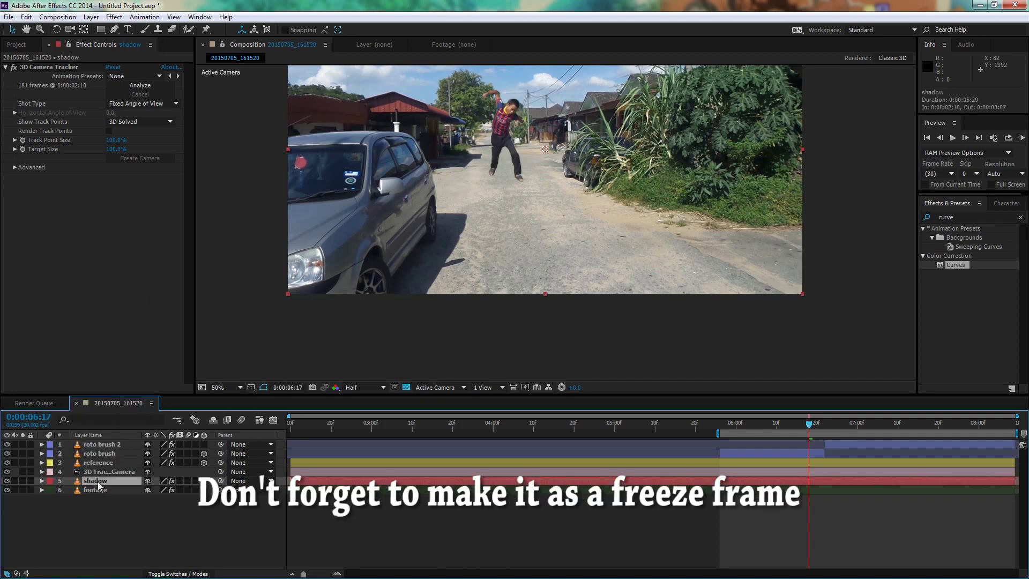
{"action": "left_click_drag", "start_coordinate": [96, 481], "coordinate": [102, 445]}
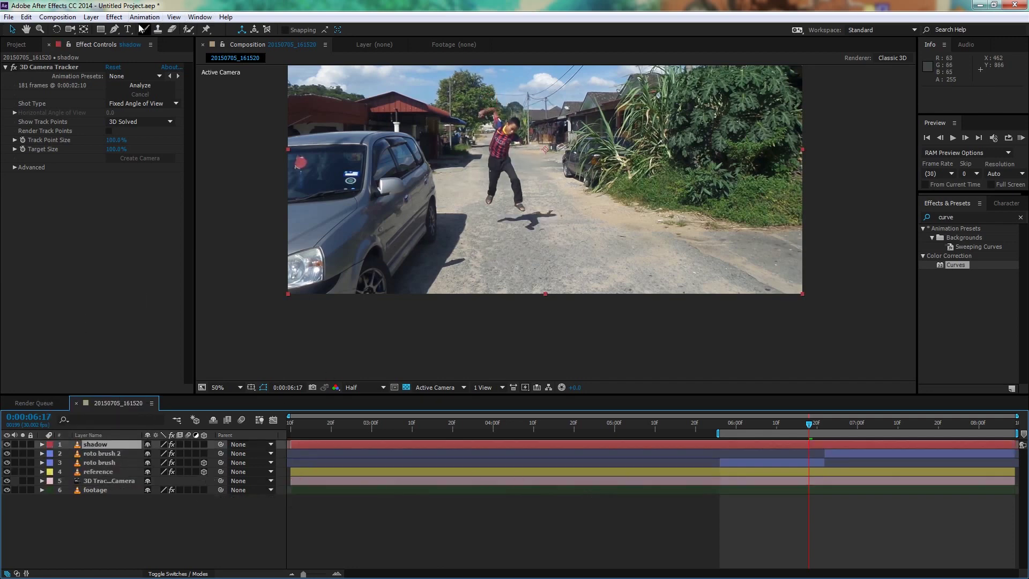
{"action": "key", "text": "g"}
{"action": "scroll", "coordinate": [470, 225], "scroll_direction": "up", "scroll_amount": 2}
{"action": "scroll", "coordinate": [470, 226], "scroll_direction": "up", "scroll_amount": 2}
- Remove the camera tracker effect and trace Mask 1 around the boy's shadow on the road
{"action": "key", "text": "ctrl+shift+e"}
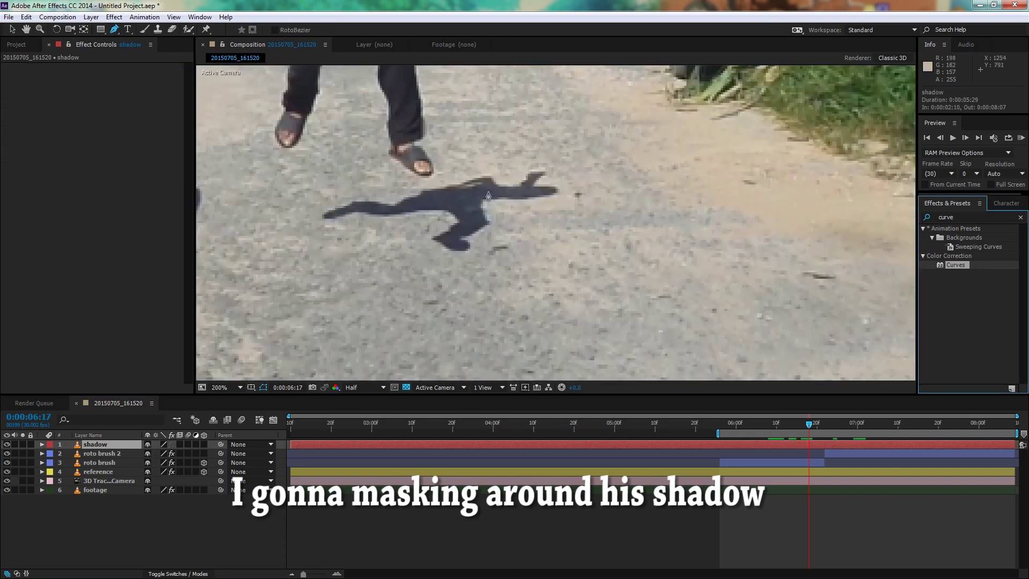
{"action": "left_click", "coordinate": [446, 209]}
{"action": "left_click", "coordinate": [453, 215]}
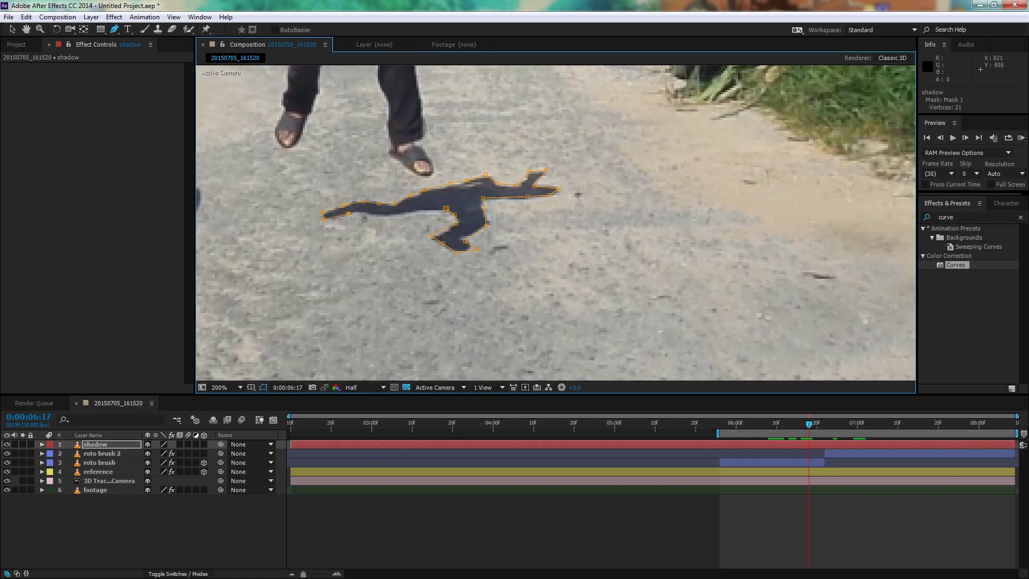
{"action": "scroll", "coordinate": [536, 234], "scroll_direction": "down", "scroll_amount": 1}
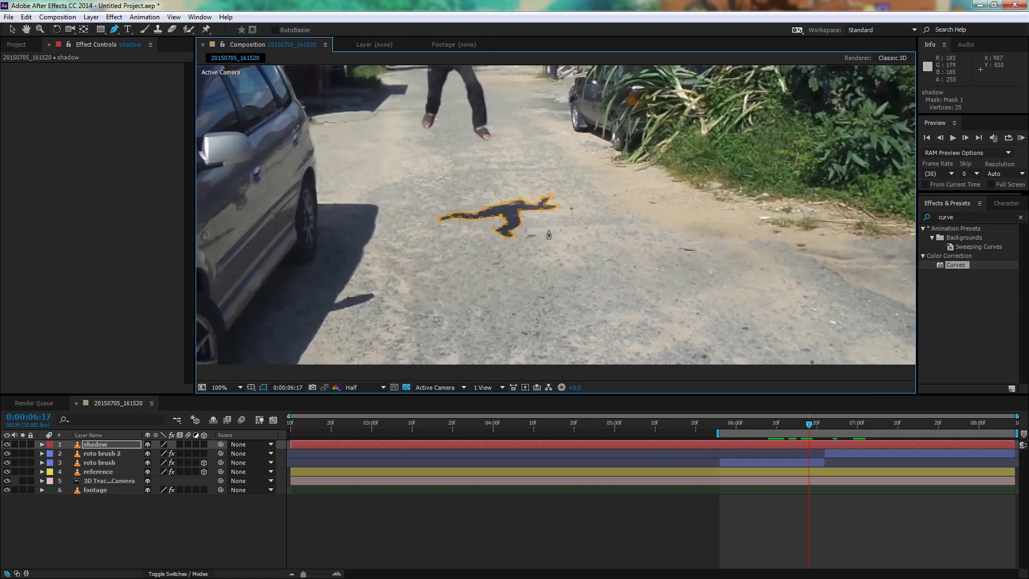
{"action": "scroll", "coordinate": [550, 235], "scroll_direction": "down", "scroll_amount": 1}
{"action": "scroll", "coordinate": [552, 233], "scroll_direction": "down", "scroll_amount": 1}
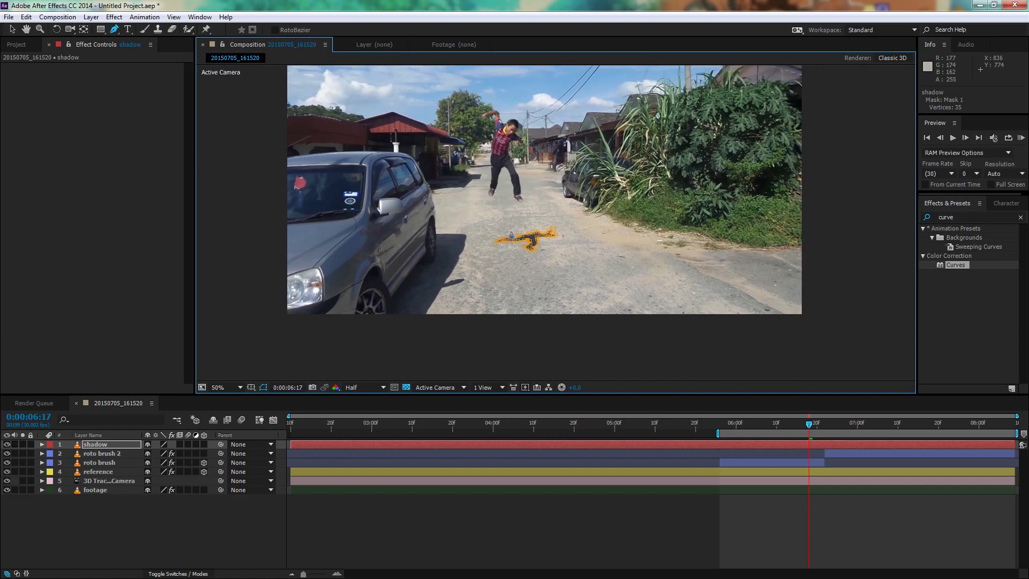
{"action": "left_click", "coordinate": [11, 29]}
{"action": "scroll", "coordinate": [568, 229], "scroll_direction": "up", "scroll_amount": 2}
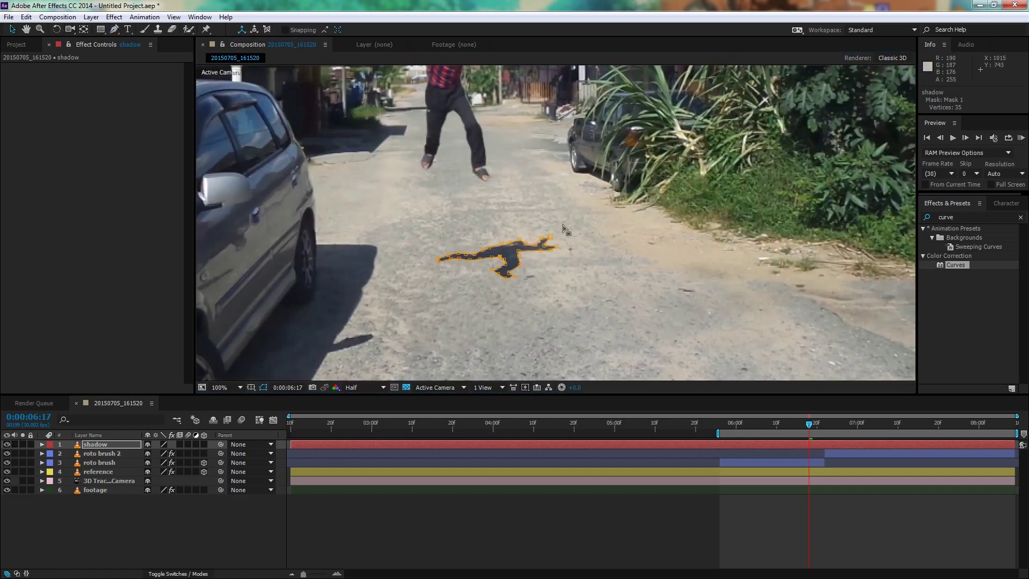
{"action": "key", "text": "space"}
{"action": "left_click", "coordinate": [807, 429]}
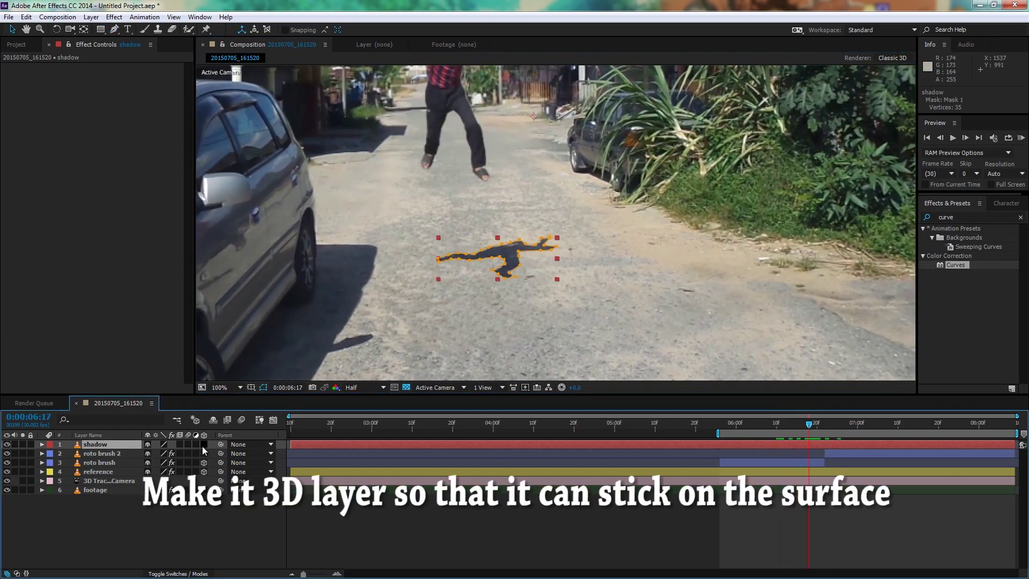
- Make the shadow layer 3D and center its anchor point on the shadow
{"action": "left_click", "coordinate": [204, 444]}
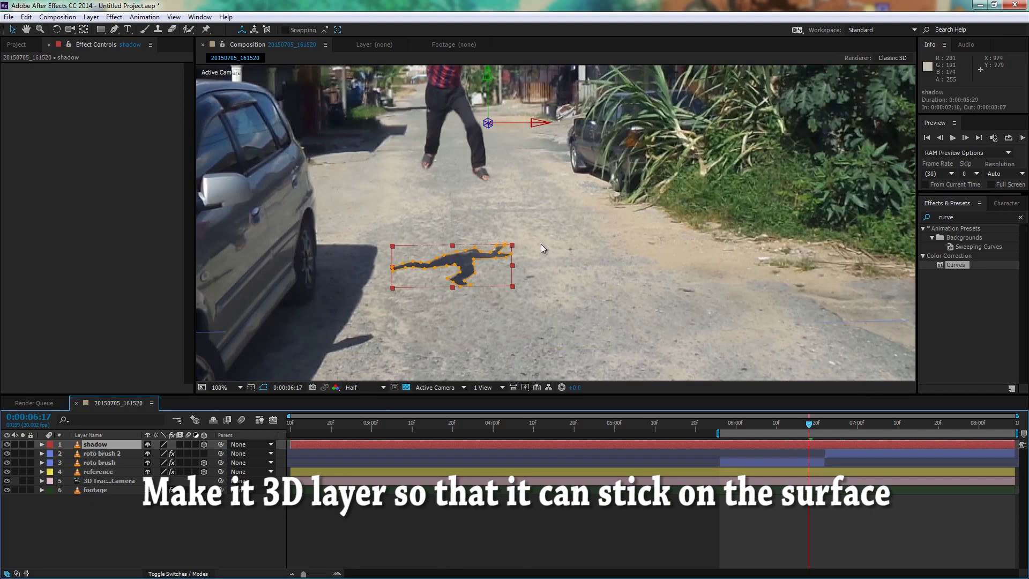
{"action": "scroll", "coordinate": [541, 243], "scroll_direction": "down", "scroll_amount": 2}
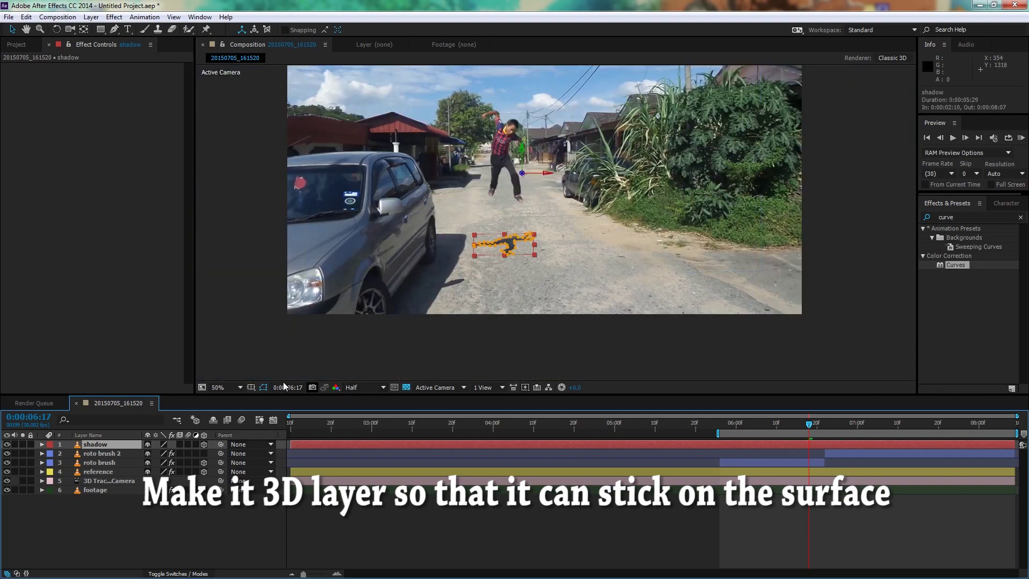
{"action": "left_click", "coordinate": [84, 30]}
{"action": "mouse_move", "coordinate": [522, 174]}
{"action": "left_mouse_down"}
{"action": "mouse_move", "coordinate": [521, 229]}
{"action": "mouse_move", "coordinate": [510, 246]}
{"action": "left_mouse_up"}
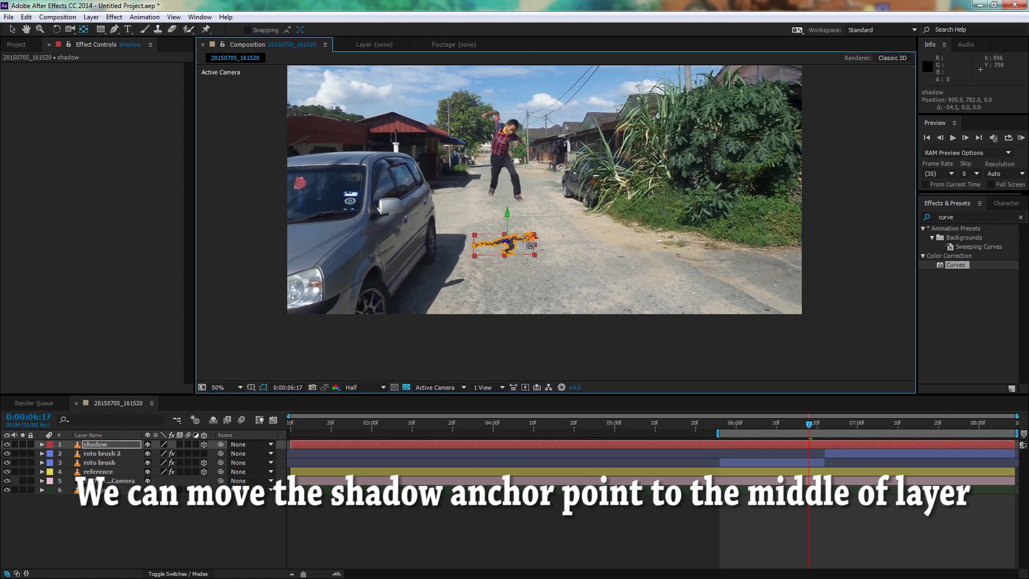
{"action": "left_click_drag", "start_coordinate": [511, 244], "coordinate": [512, 223]}
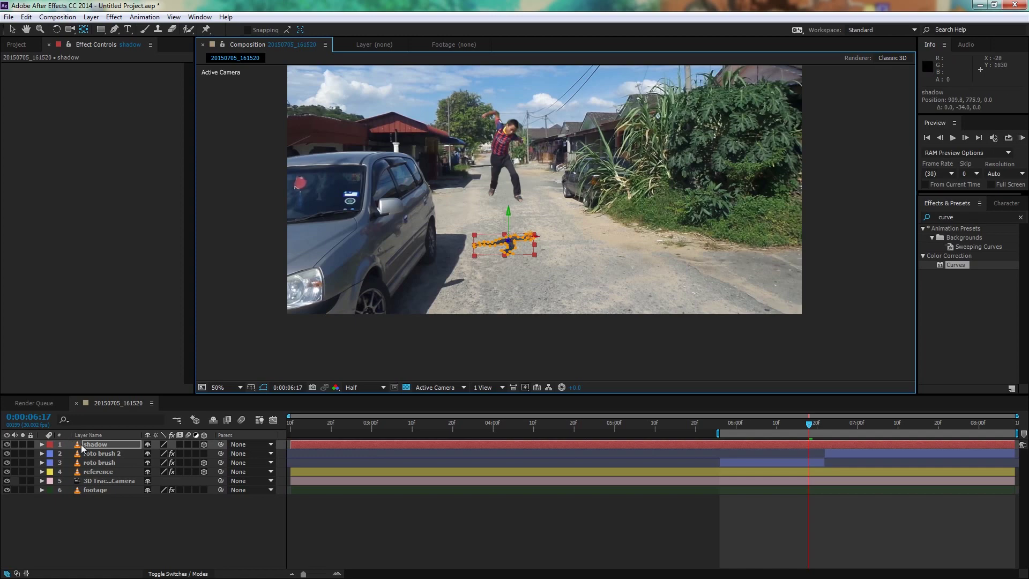
{"action": "key", "text": "period"}
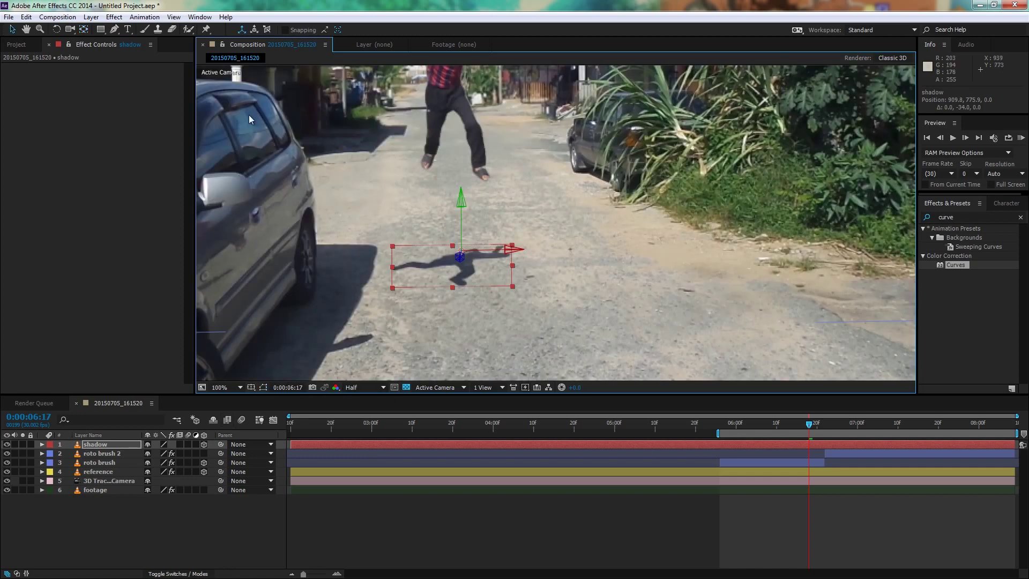
- At 0:00:06:22, move the shadow layer below the roto brush layers and under the boy's feet
{"action": "left_click_drag", "start_coordinate": [818, 423], "coordinate": [829, 423]}
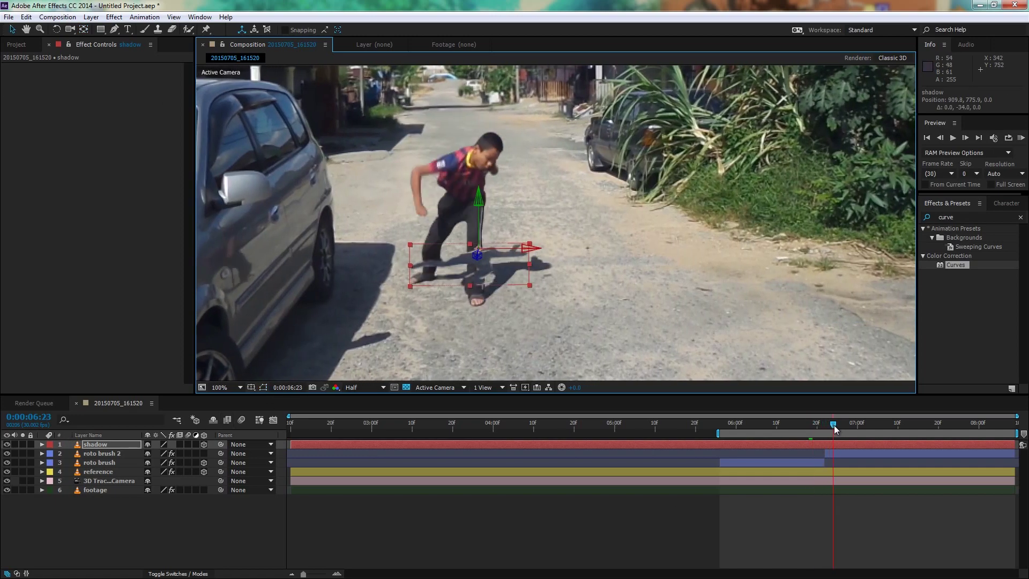
{"action": "left_click", "coordinate": [105, 445]}
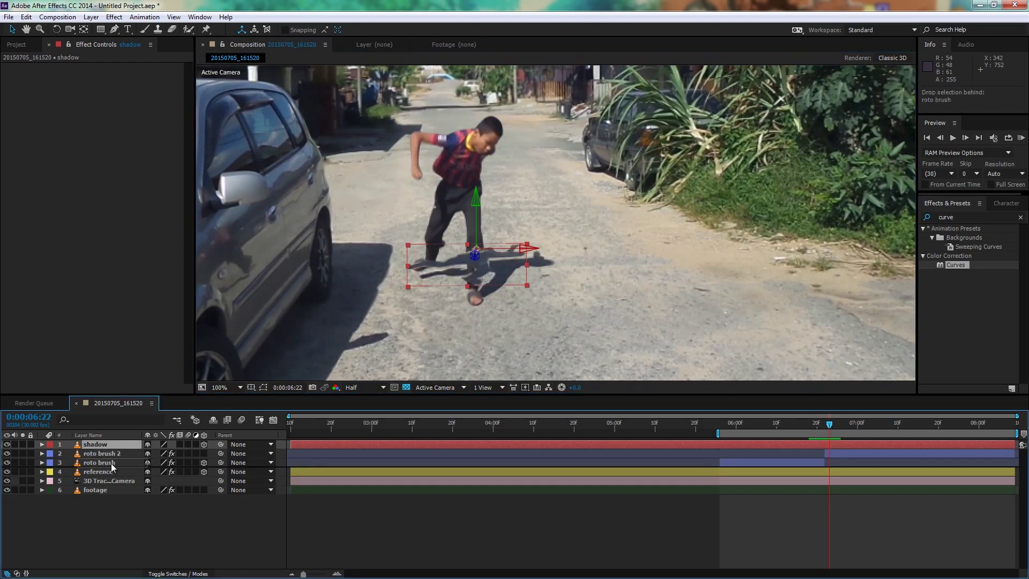
{"action": "left_click_drag", "start_coordinate": [105, 445], "coordinate": [111, 463]}
{"action": "left_click_drag", "start_coordinate": [500, 253], "coordinate": [518, 261]}
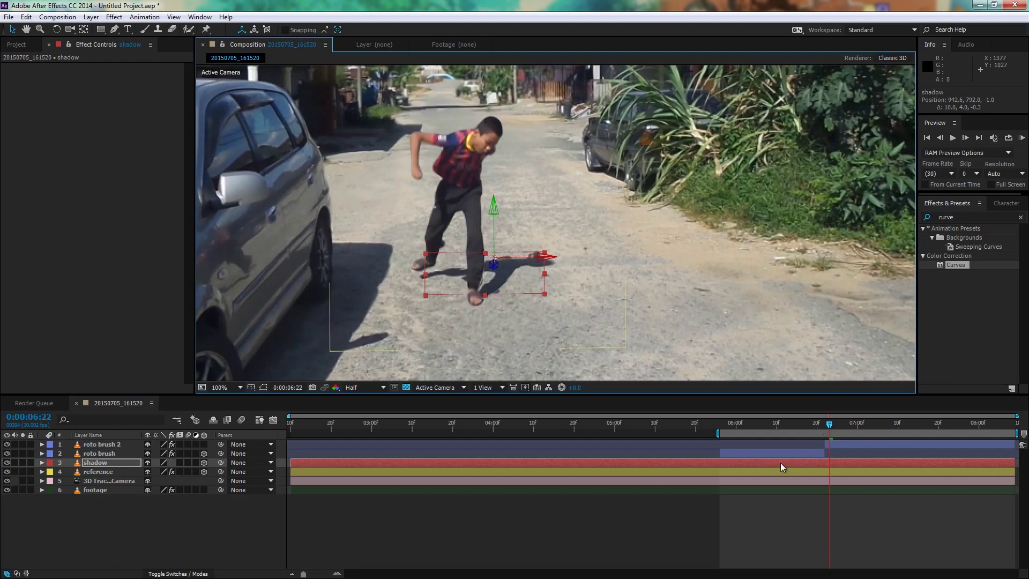
{"action": "left_click_drag", "start_coordinate": [820, 425], "coordinate": [824, 425]}
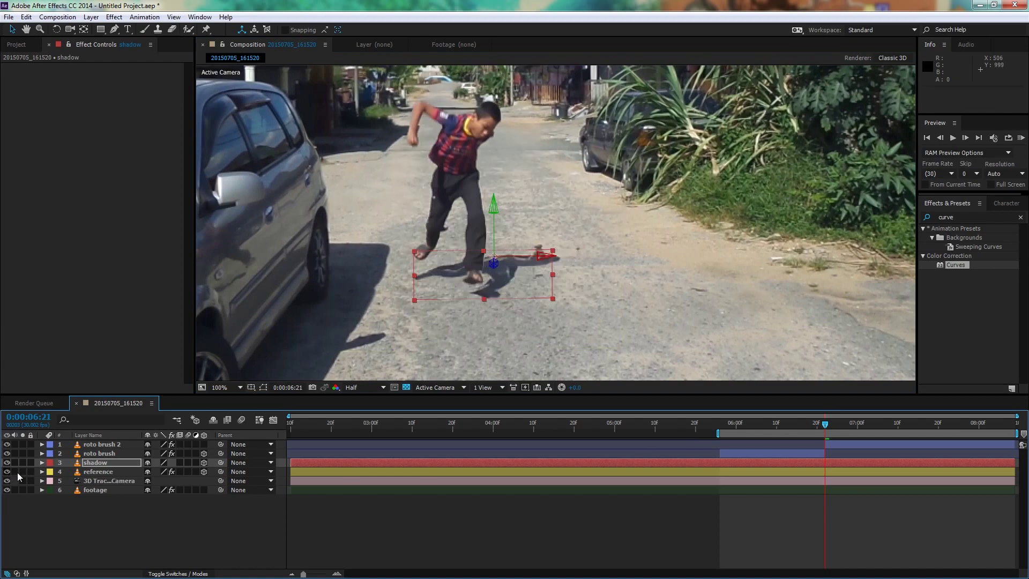
{"action": "left_click", "coordinate": [823, 464]}
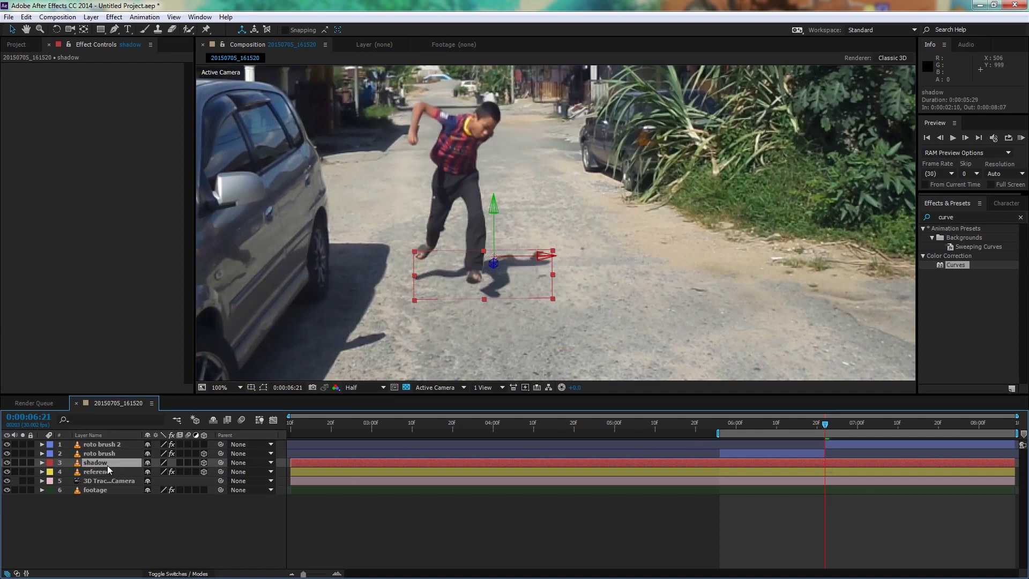
- Keyframe the shadow's Position and move it up the road on earlier frames, back to 6:11
{"action": "key", "text": "p"}
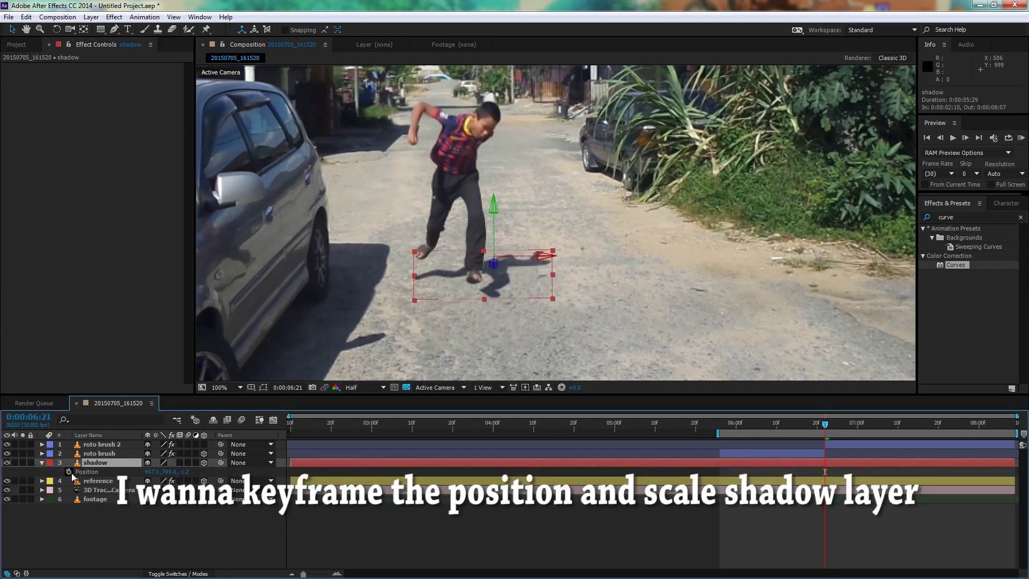
{"action": "left_click", "coordinate": [70, 471]}
{"action": "left_click_drag", "start_coordinate": [825, 424], "coordinate": [801, 423]}
{"action": "scroll", "coordinate": [518, 268], "scroll_direction": "down", "scroll_amount": 2}
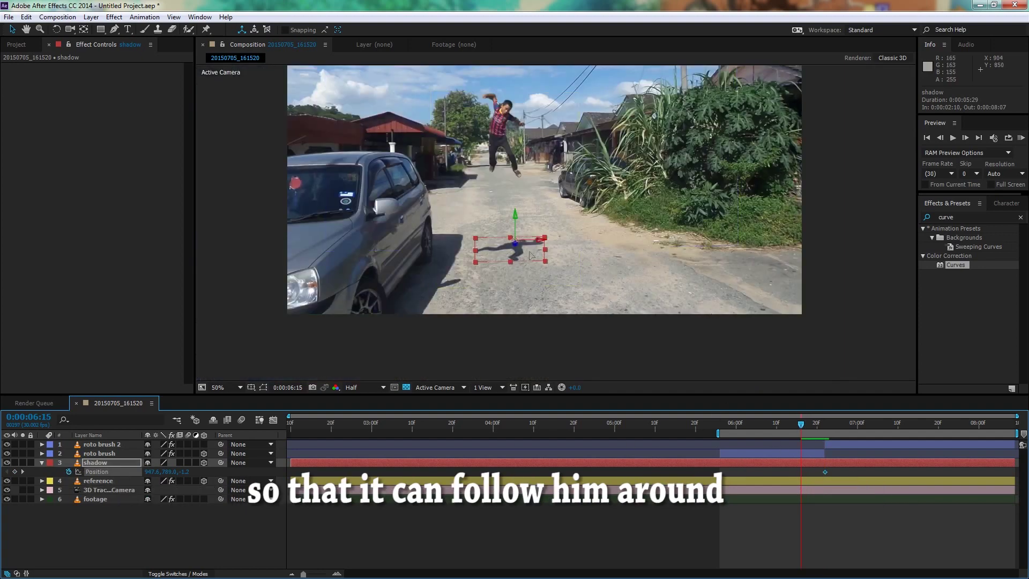
{"action": "left_click_drag", "start_coordinate": [531, 255], "coordinate": [533, 244]}
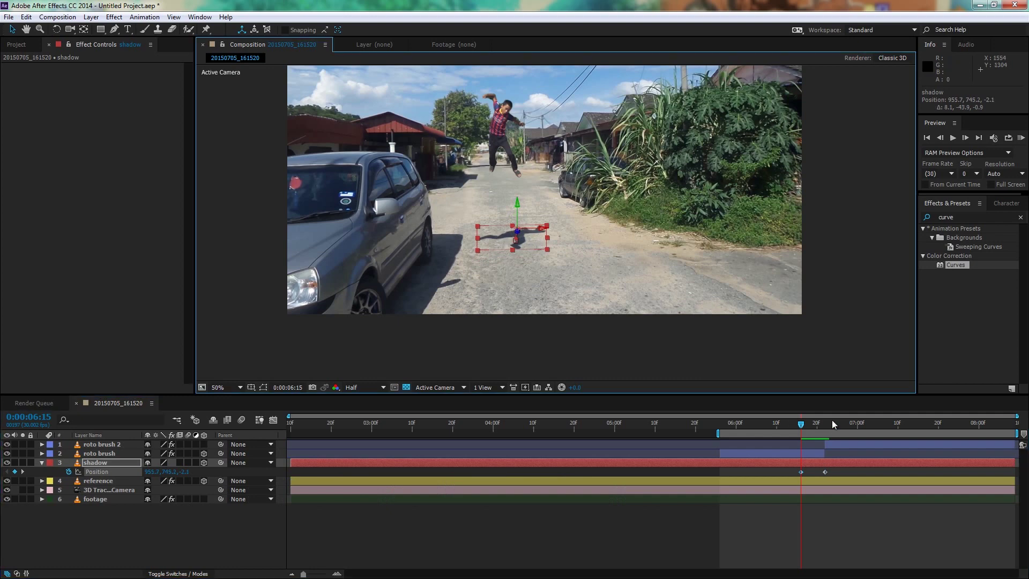
{"action": "left_click_drag", "start_coordinate": [800, 425], "coordinate": [784, 424]}
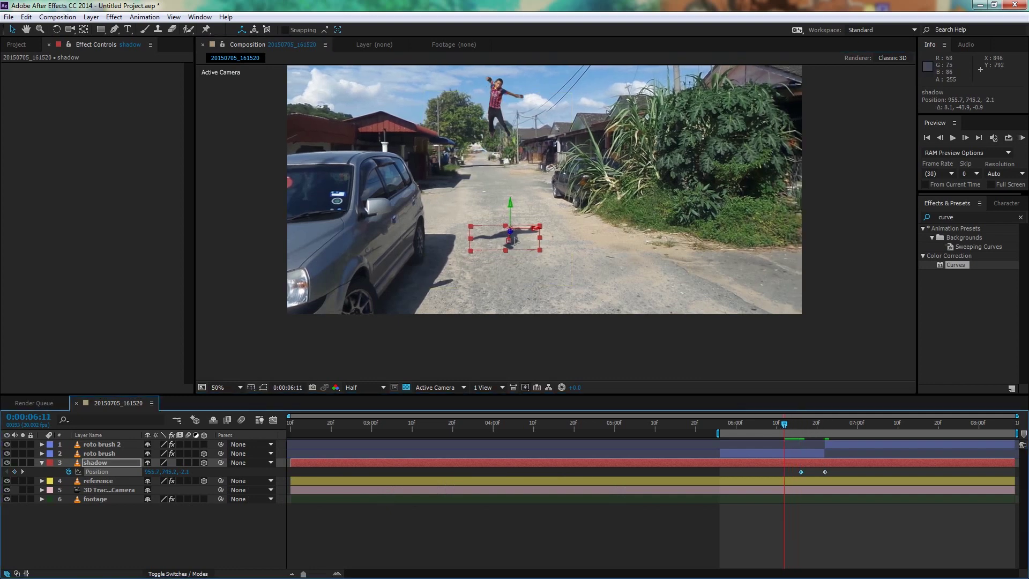
{"action": "left_click_drag", "start_coordinate": [515, 240], "coordinate": [517, 206]}
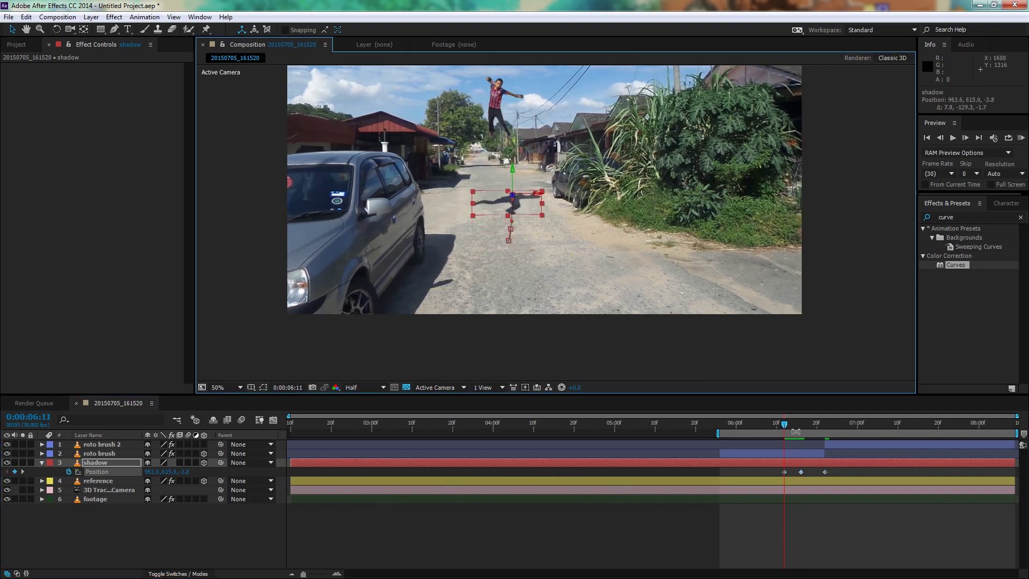
- Raise the shadow higher at 5:27 and delete the 6:00 Position keyframe
{"action": "left_click_drag", "start_coordinate": [763, 427], "coordinate": [740, 427]}
{"action": "left_click_drag", "start_coordinate": [499, 205], "coordinate": [503, 177]}
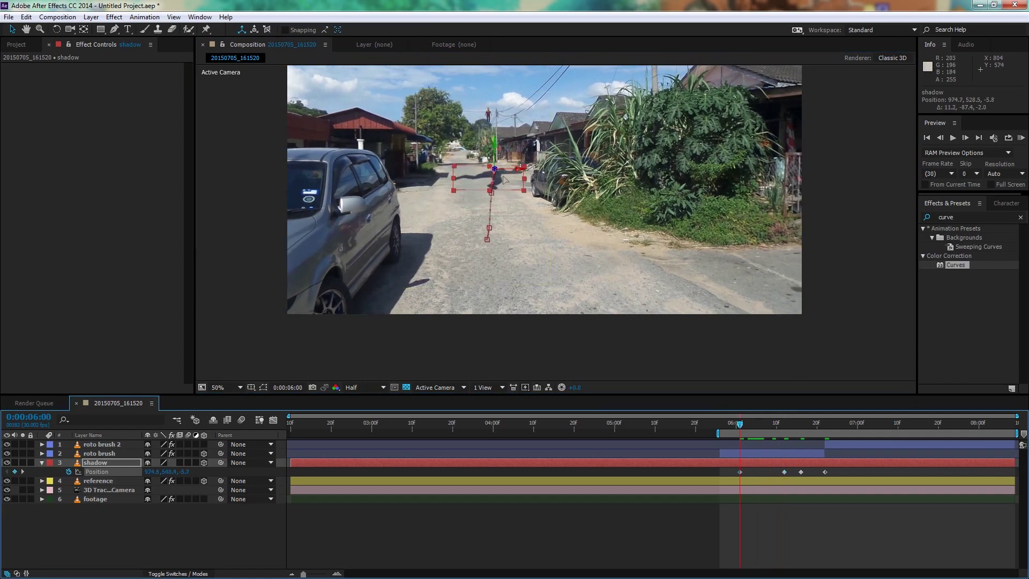
{"action": "left_click_drag", "start_coordinate": [740, 427], "coordinate": [727, 429]}
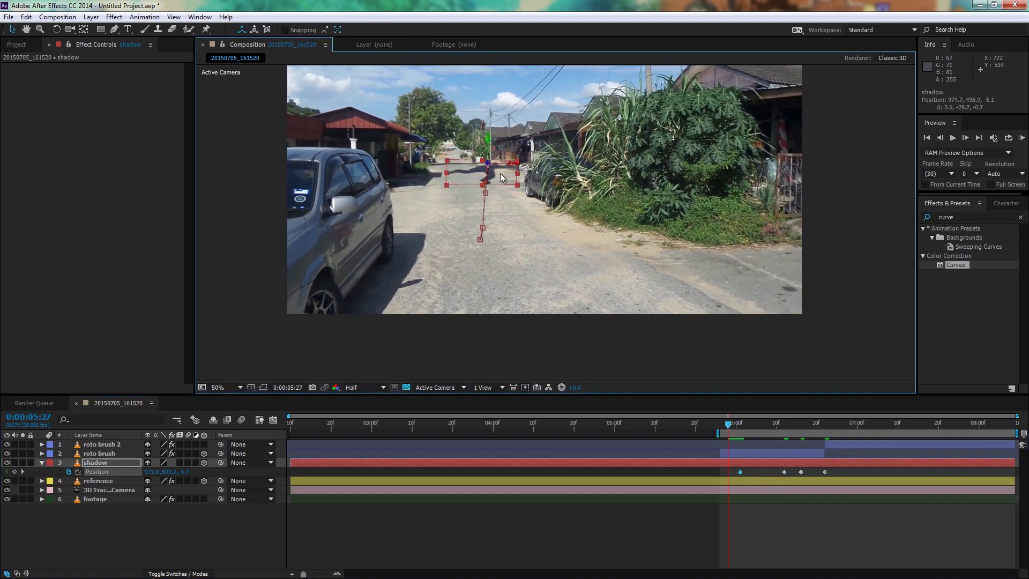
{"action": "key", "text": "ctrl+z"}
{"action": "left_click_drag", "start_coordinate": [498, 169], "coordinate": [499, 172]}
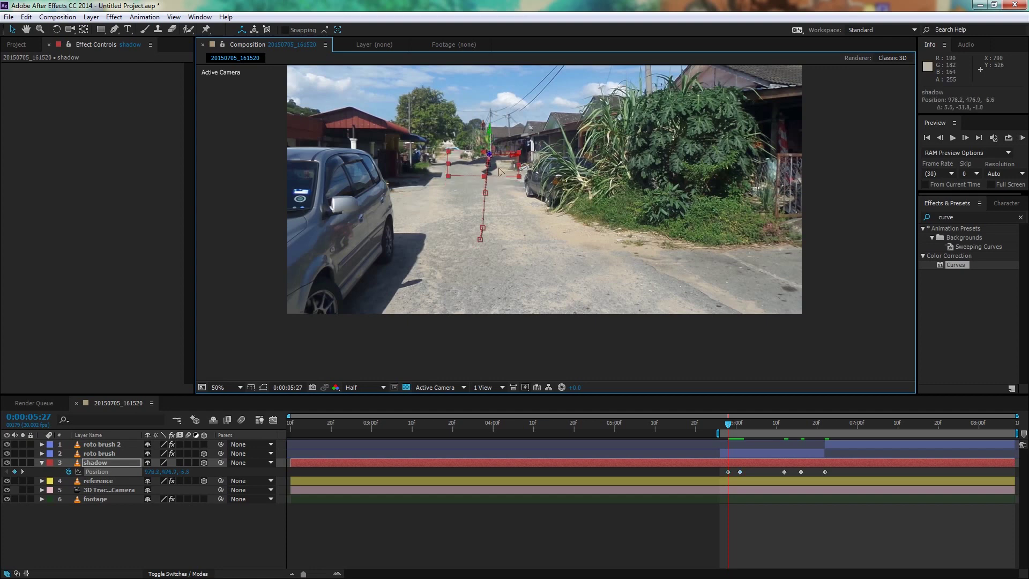
{"action": "left_click", "coordinate": [739, 471]}
{"action": "key", "text": "Delete"}
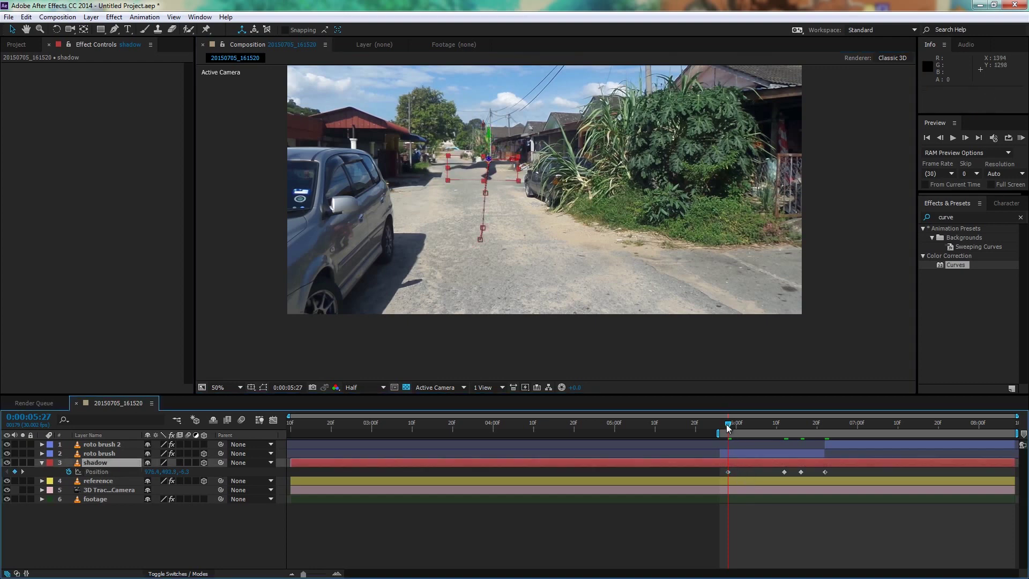
{"action": "left_click_drag", "start_coordinate": [729, 427], "coordinate": [788, 426]}
- Key the shadow's Scale at 6:17, then shrink it to 95 at 6:15 and smaller at 6:09
{"action": "key", "text": "s"}
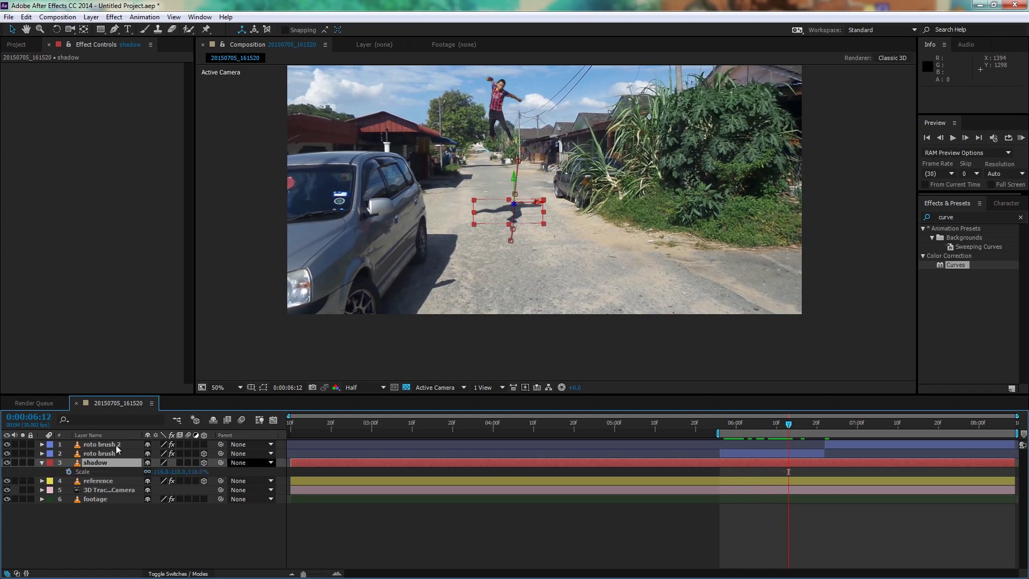
{"action": "left_click_drag", "start_coordinate": [793, 416], "coordinate": [809, 429]}
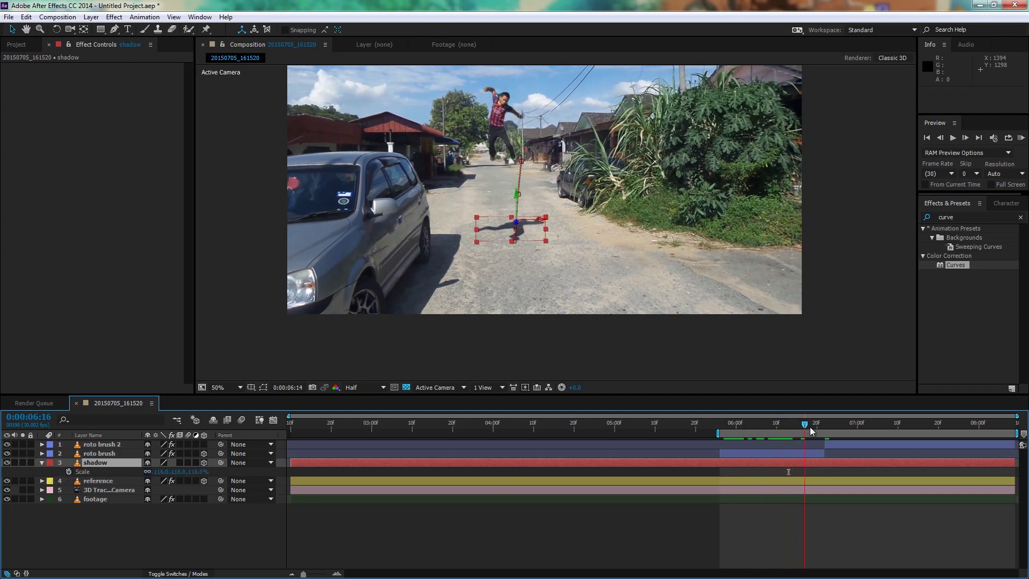
{"action": "left_click", "coordinate": [69, 472]}
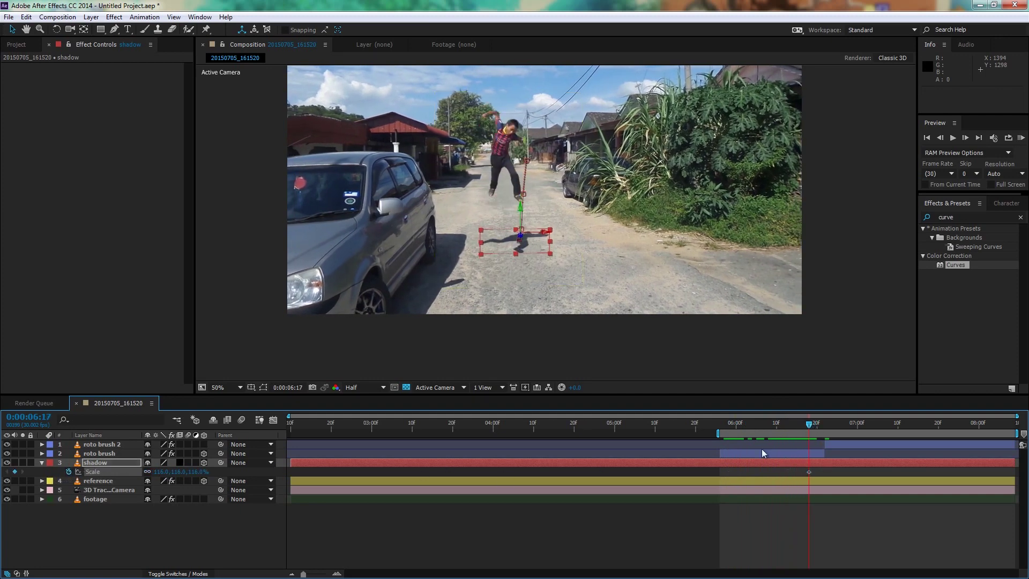
{"action": "left_click_drag", "start_coordinate": [809, 432], "coordinate": [791, 432]}
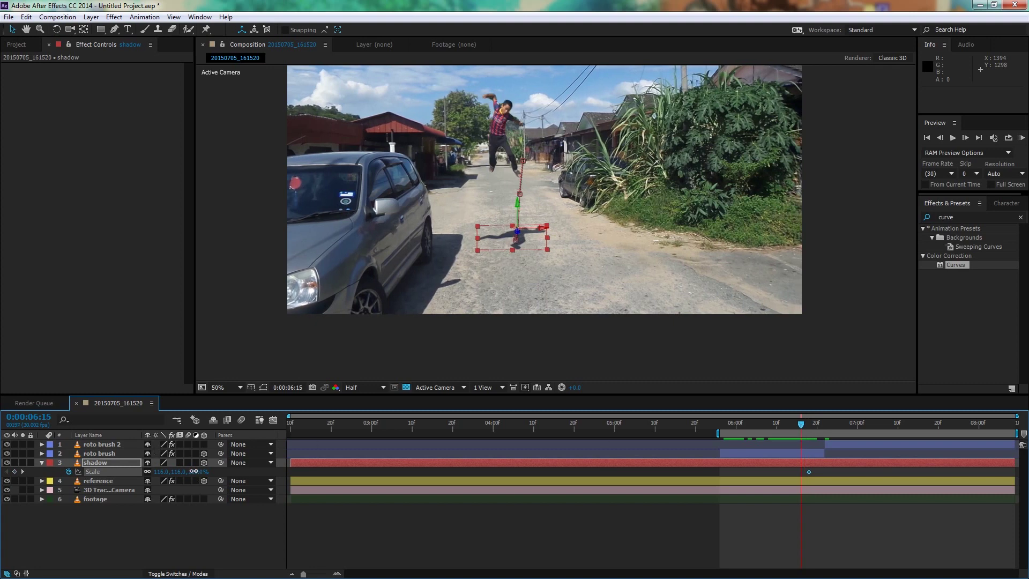
{"action": "left_click_drag", "start_coordinate": [194, 471], "coordinate": [188, 474]}
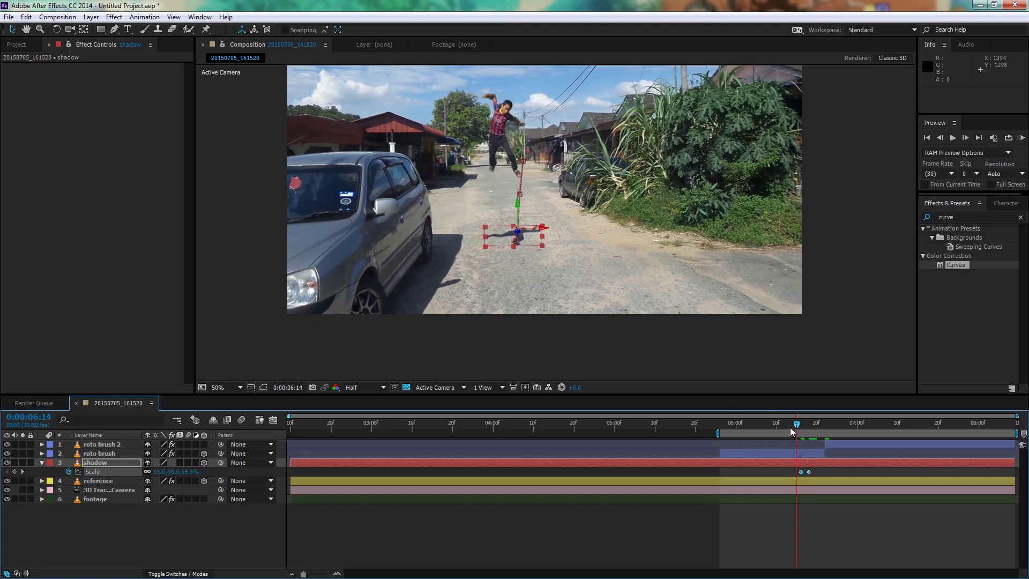
{"action": "left_click_drag", "start_coordinate": [790, 431], "coordinate": [777, 431]}
{"action": "left_click_drag", "start_coordinate": [178, 472], "coordinate": [161, 471]}
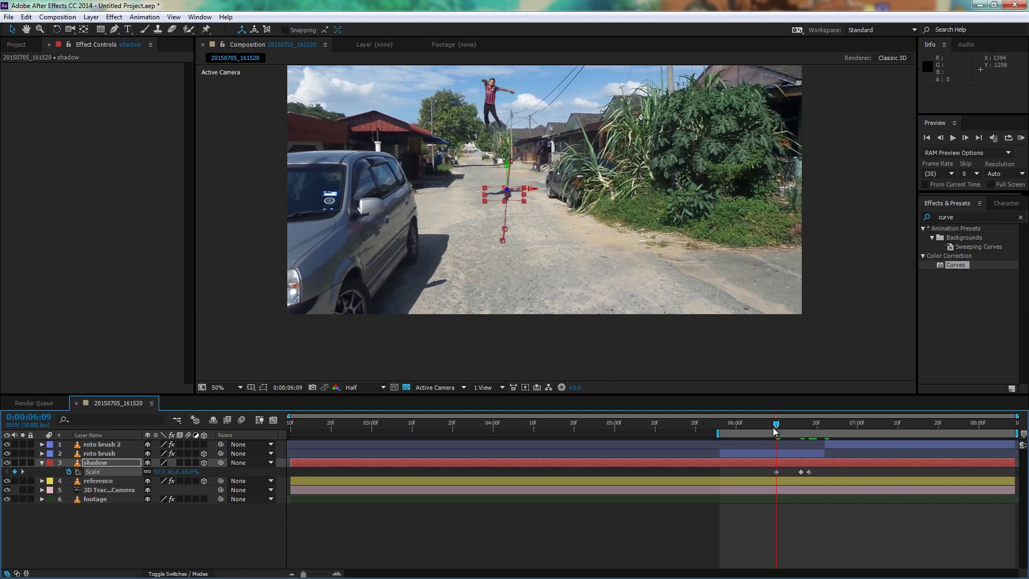
- Shrink the shadow to almost nothing, move that keyframe to 5:29, and review the growth to 6:17
{"action": "left_click_drag", "start_coordinate": [773, 426], "coordinate": [740, 427]}
{"action": "left_click_drag", "start_coordinate": [182, 471], "coordinate": [162, 467]}
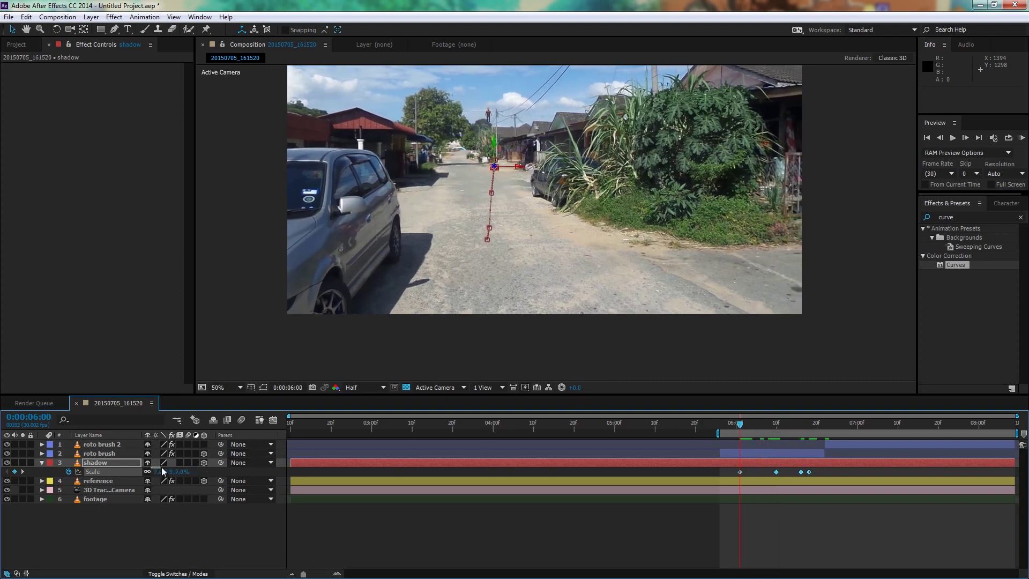
{"action": "left_click", "coordinate": [201, 468]}
{"action": "left_click_drag", "start_coordinate": [742, 426], "coordinate": [748, 426]}
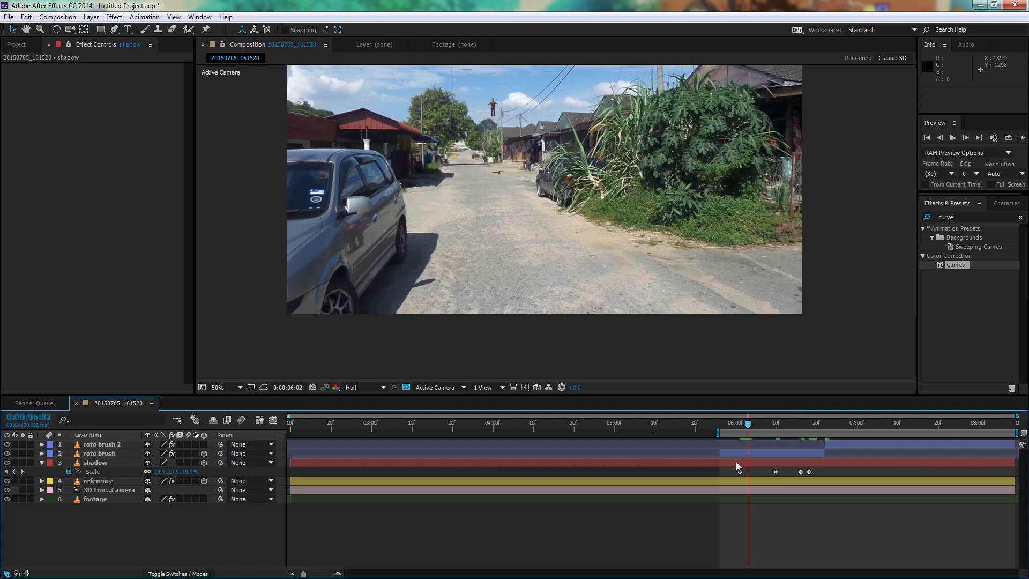
{"action": "left_click_drag", "start_coordinate": [739, 471], "coordinate": [736, 472]}
{"action": "key", "text": "Page_Down"}
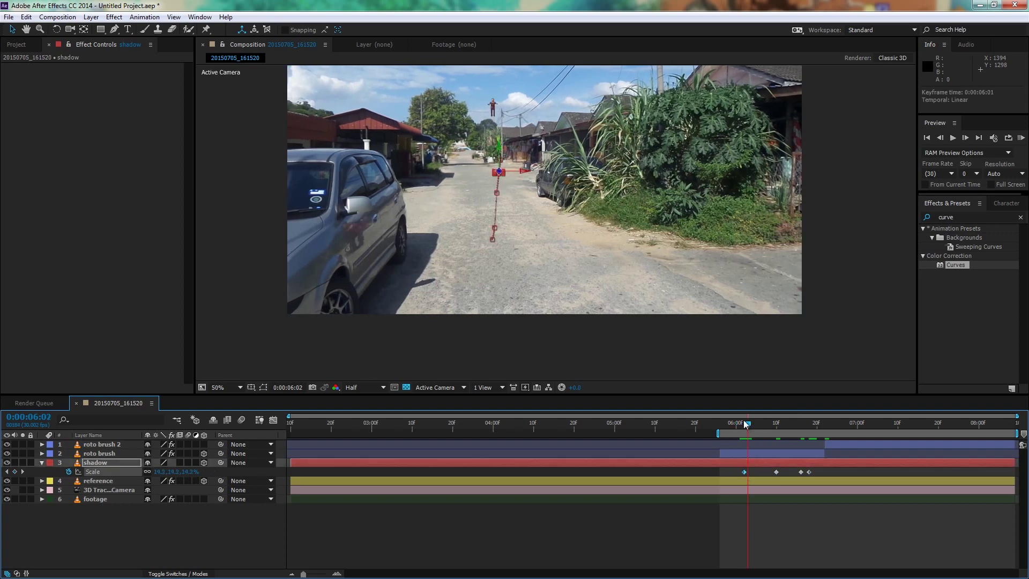
{"action": "key", "text": "Page_Down"}
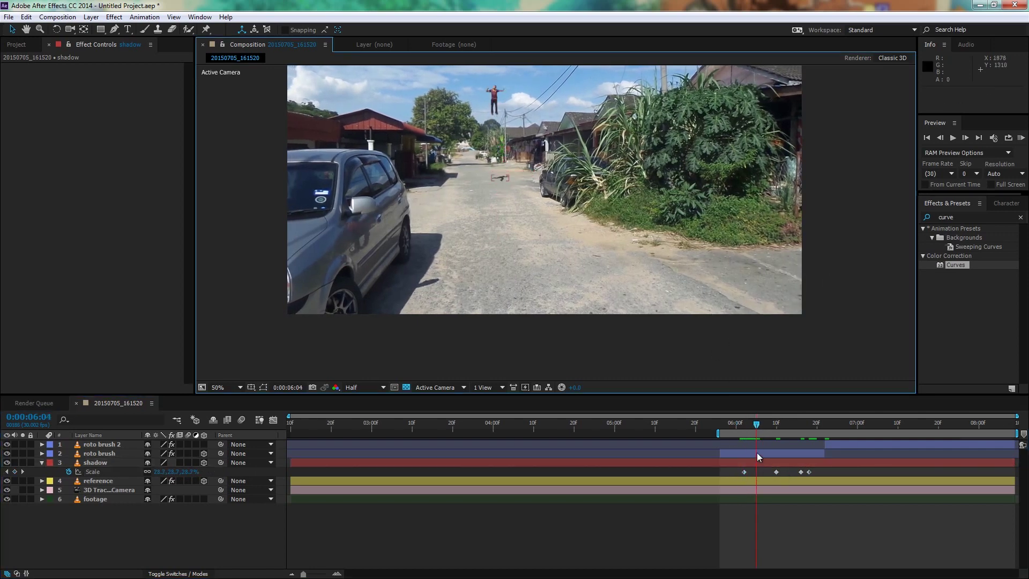
{"action": "left_click_drag", "start_coordinate": [756, 424], "coordinate": [829, 423]}
- Fade the shadow's Opacity from 100% at 6:21 to 0% at 6:22 and check the fade
{"action": "left_click", "coordinate": [114, 463]}
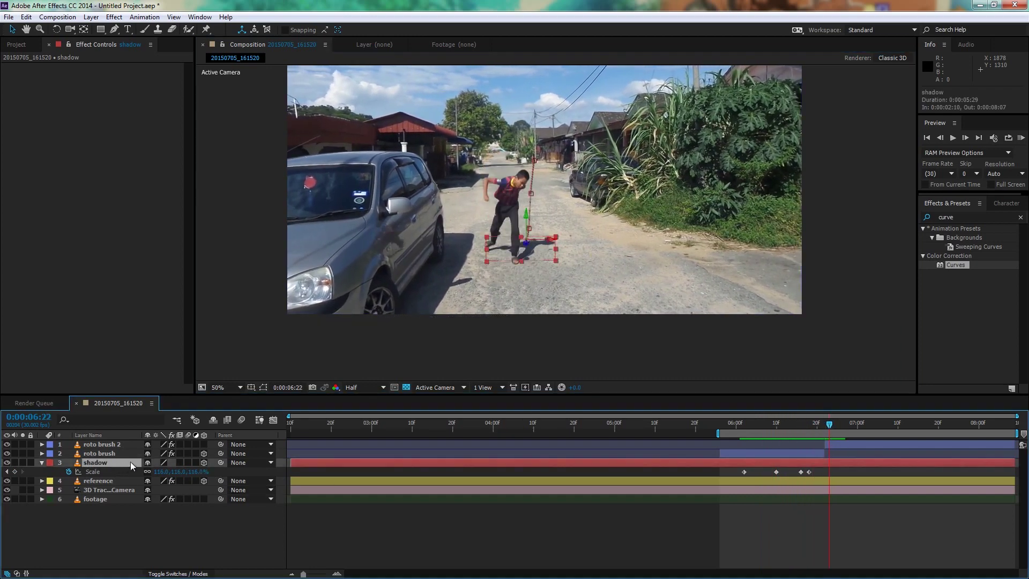
{"action": "key", "text": "t"}
{"action": "left_click_drag", "start_coordinate": [830, 472], "coordinate": [826, 472]}
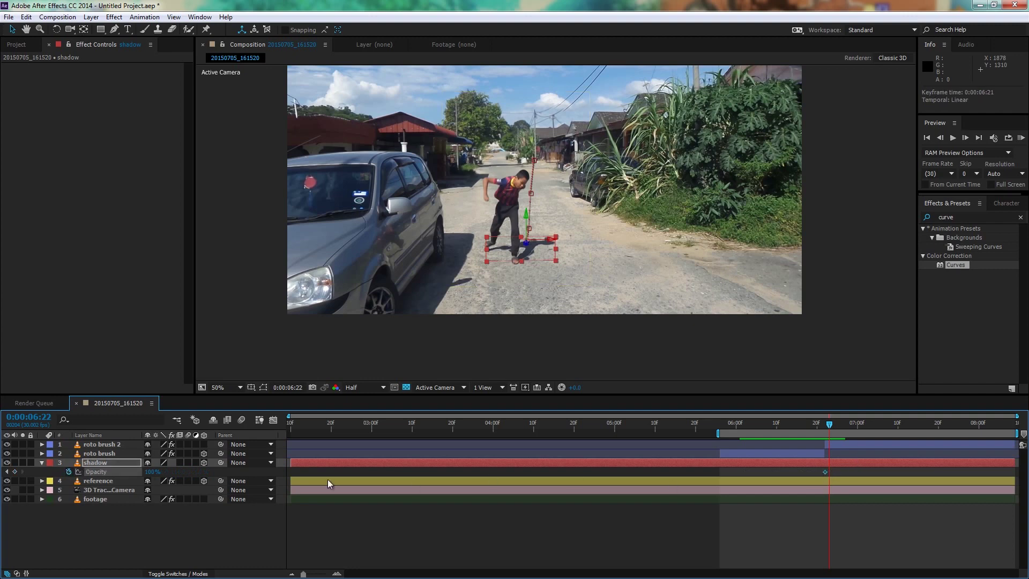
{"action": "type", "text": "0"}
{"action": "key", "text": "Return"}
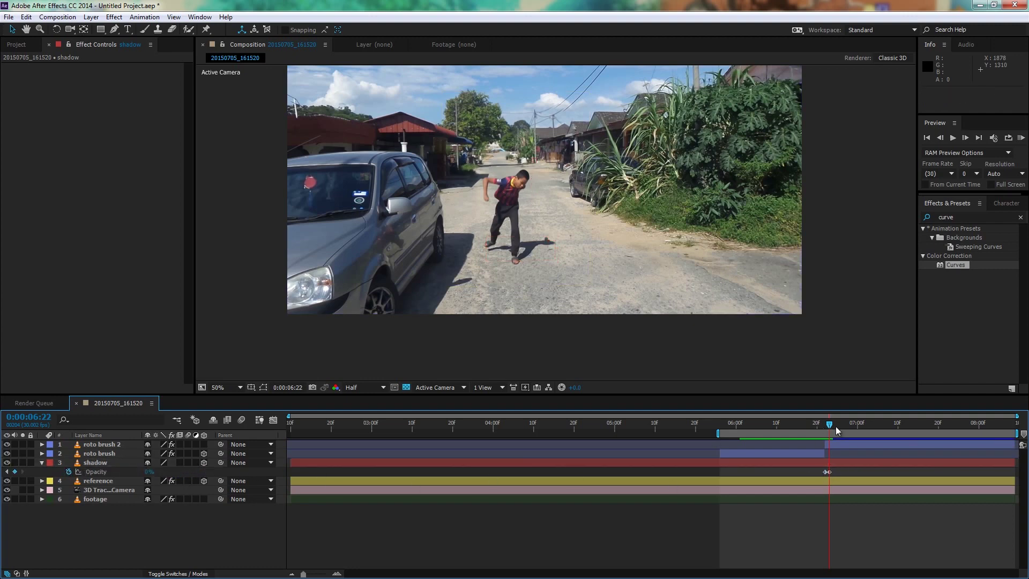
{"action": "mouse_move", "coordinate": [835, 426]}
{"action": "left_mouse_down"}
{"action": "mouse_move", "coordinate": [864, 425]}
{"action": "mouse_move", "coordinate": [763, 428]}
{"action": "left_mouse_up"}
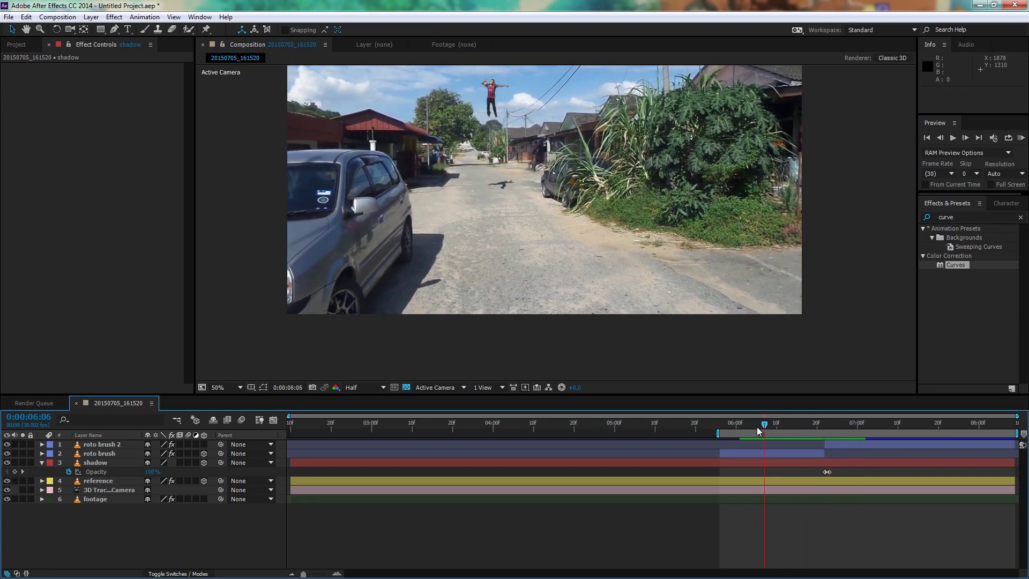
{"action": "left_click_drag", "start_coordinate": [756, 426], "coordinate": [770, 425]}
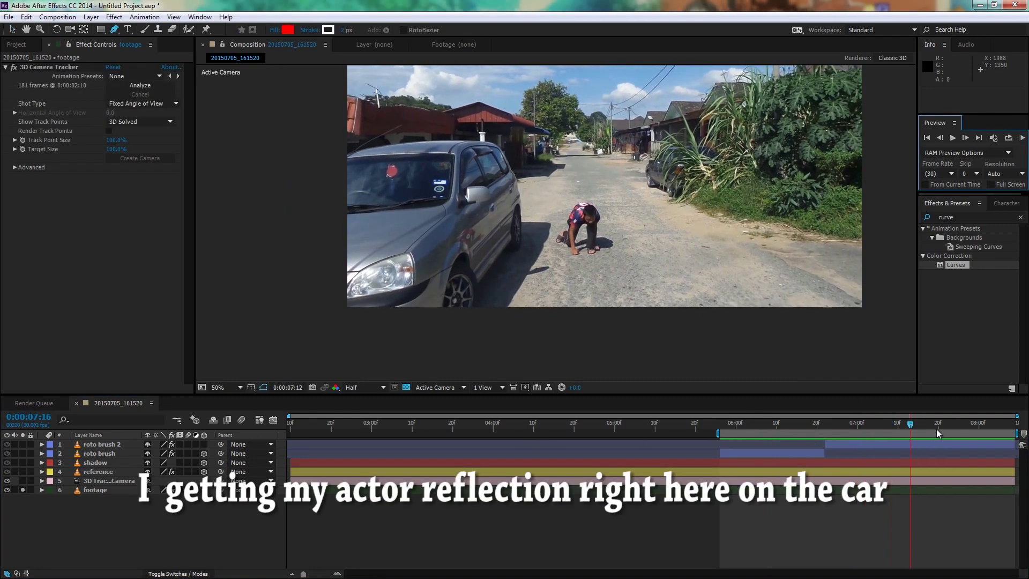
- Duplicate the reference layer as reference 2 and remove its Curves effect and old mask
{"action": "left_click_drag", "start_coordinate": [849, 428], "coordinate": [882, 424]}
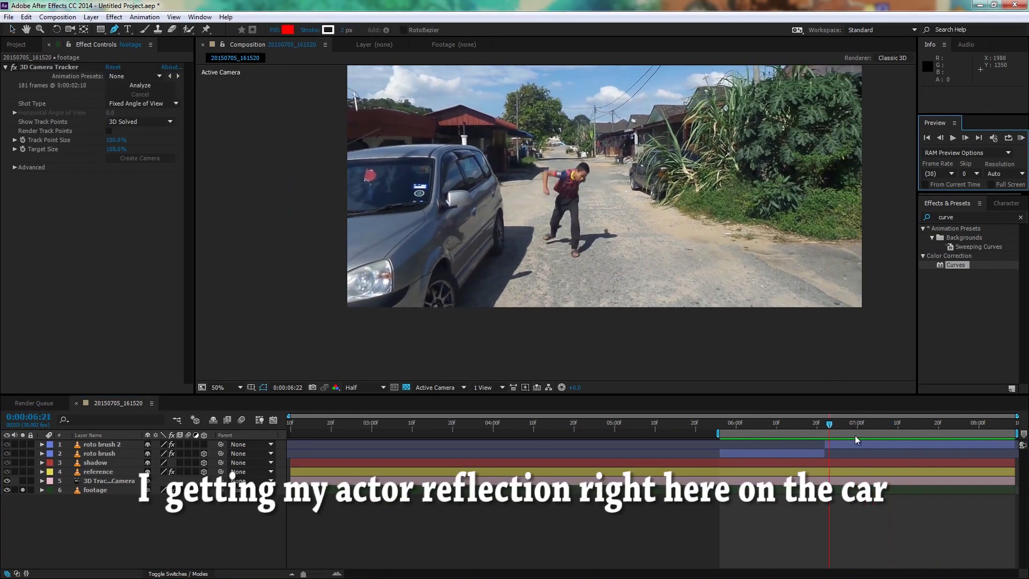
{"action": "left_click", "coordinate": [96, 489]}
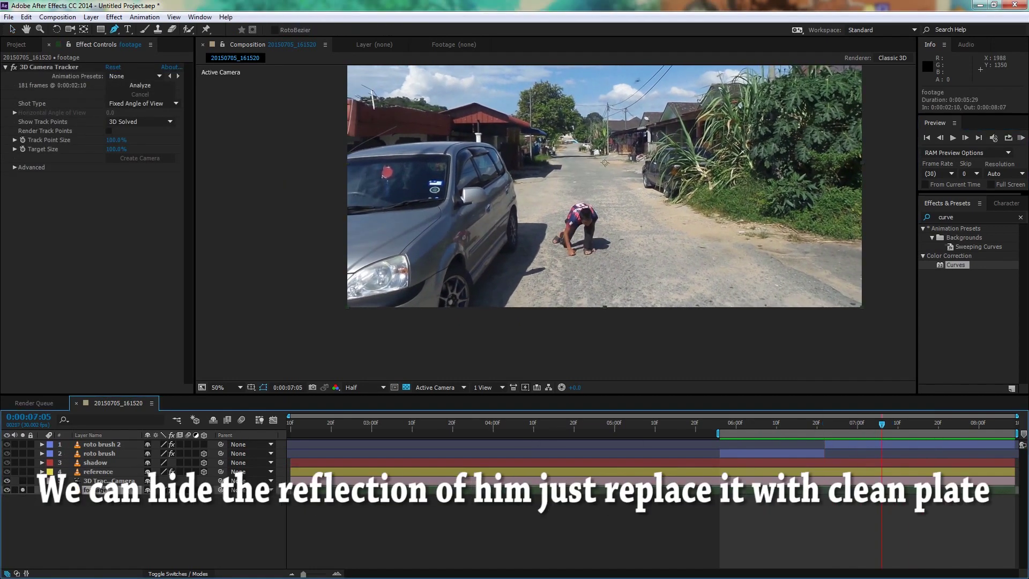
{"action": "left_click", "coordinate": [98, 471]}
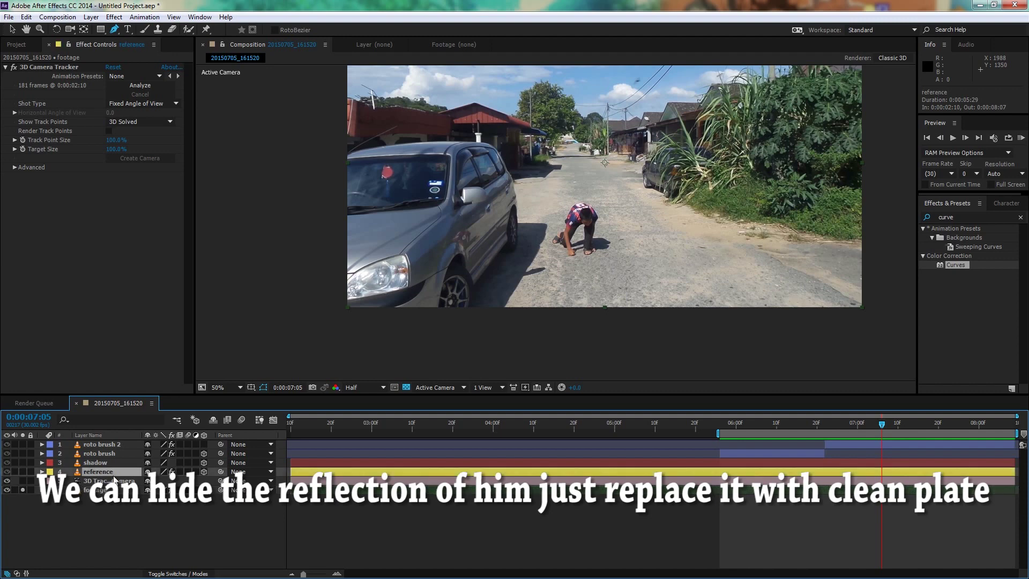
{"action": "left_click", "coordinate": [26, 16]}
{"action": "left_click", "coordinate": [69, 156]}
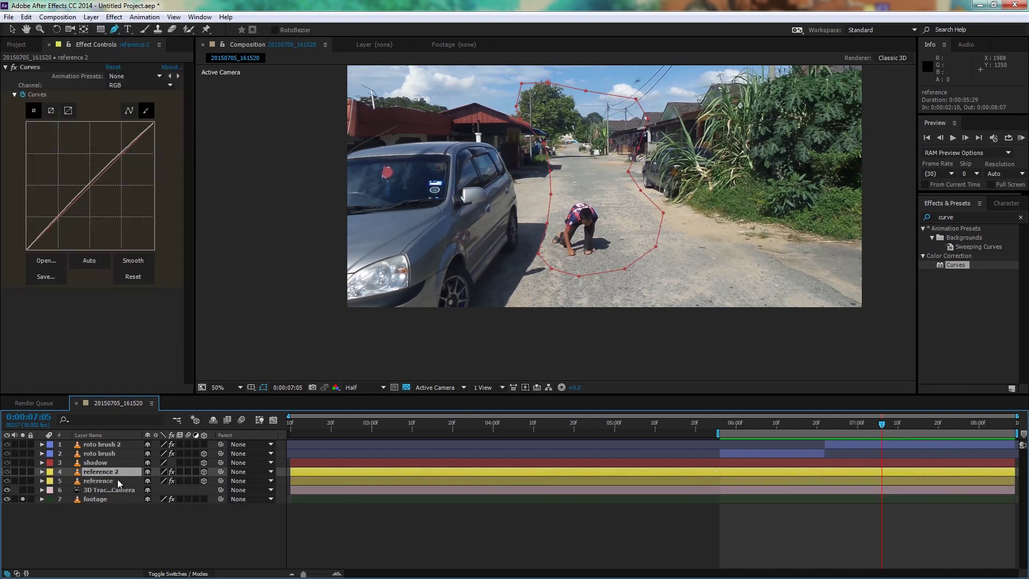
{"action": "left_click", "coordinate": [33, 67]}
{"action": "key", "text": "Delete"}
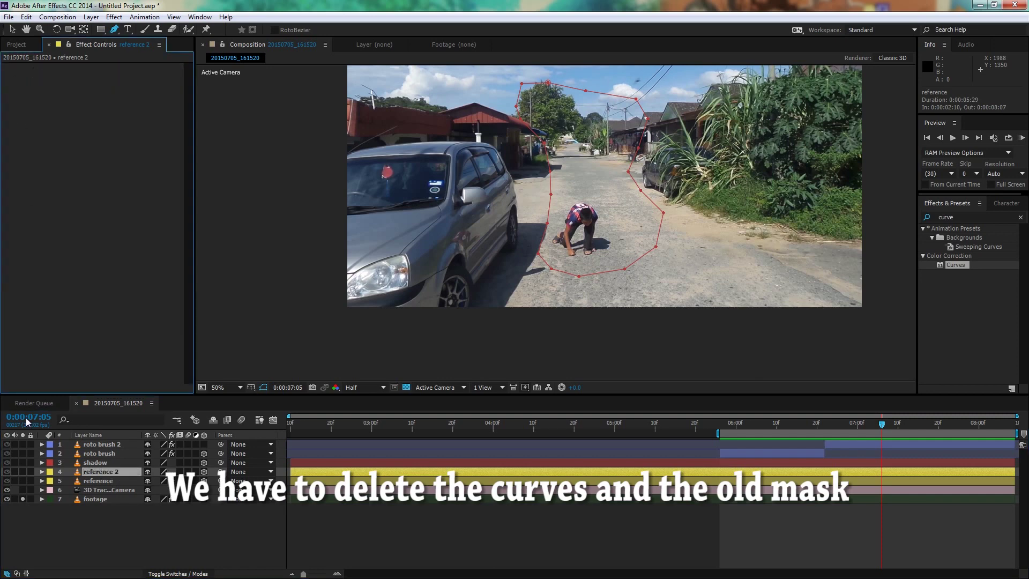
{"action": "left_click", "coordinate": [104, 472]}
{"action": "key", "text": "Delete"}
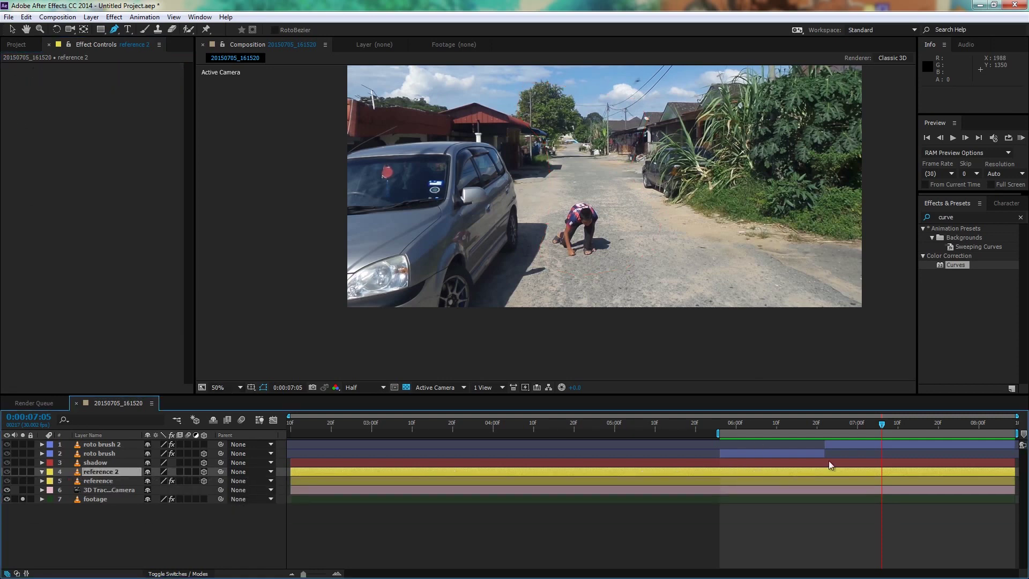
- Solo reference 2 at about 45% opacity and draw a Pen mask around the car's side windows
{"action": "left_click", "coordinate": [22, 472]}
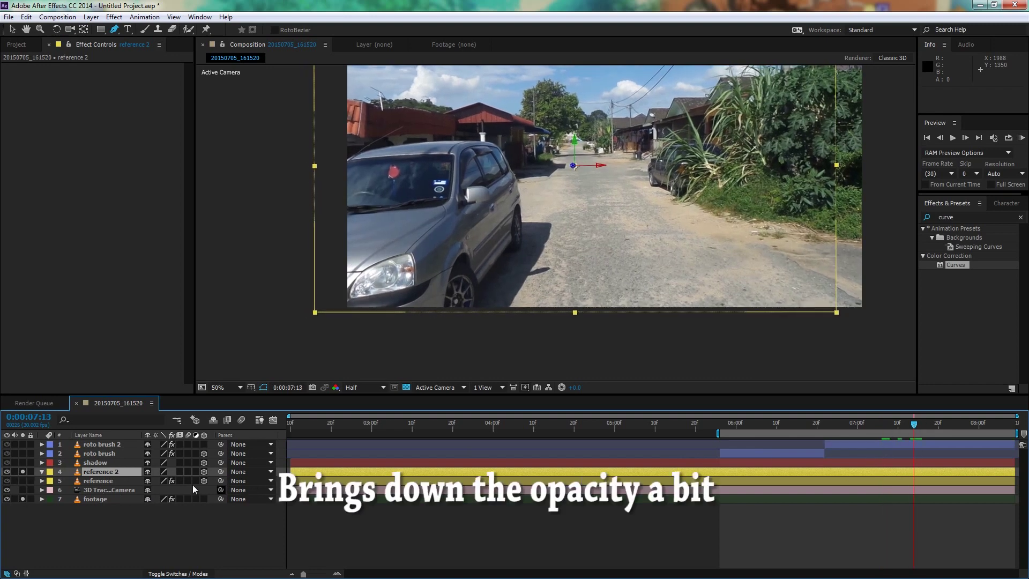
{"action": "key", "text": "t"}
{"action": "left_click_drag", "start_coordinate": [111, 479], "coordinate": [75, 477]}
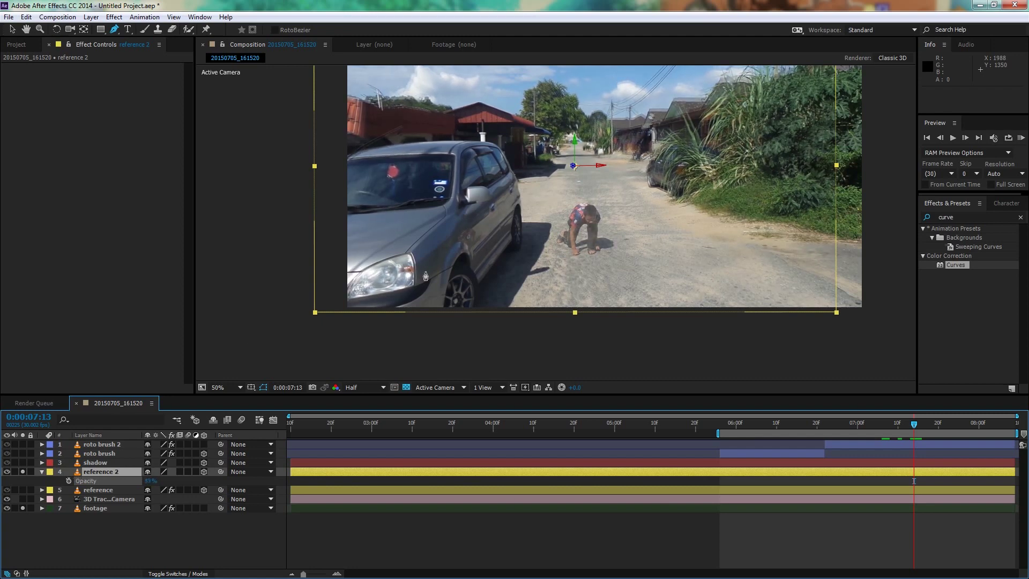
{"action": "key", "text": "period"}
{"action": "left_click", "coordinate": [97, 473]}
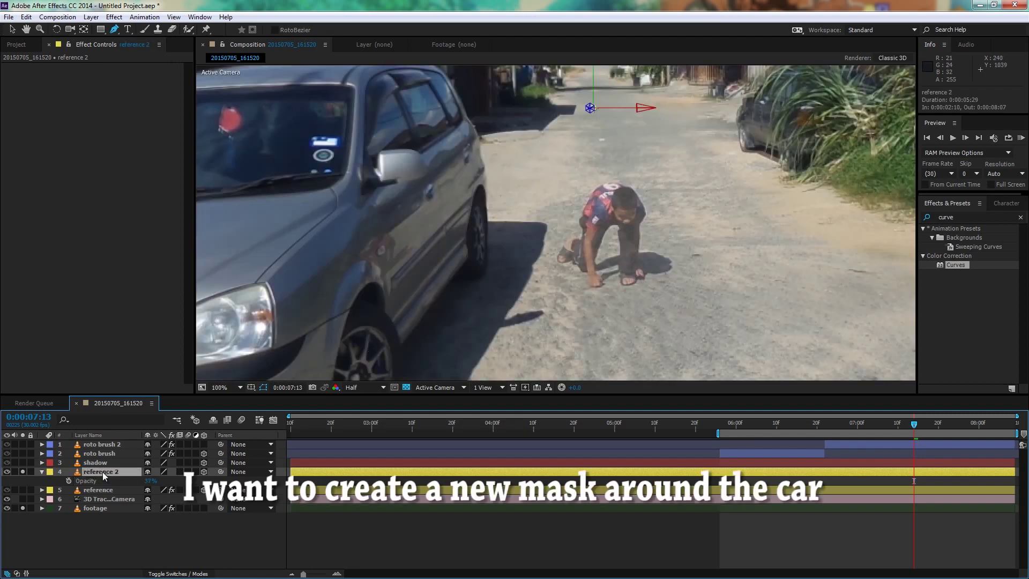
{"action": "left_click", "coordinate": [359, 289]}
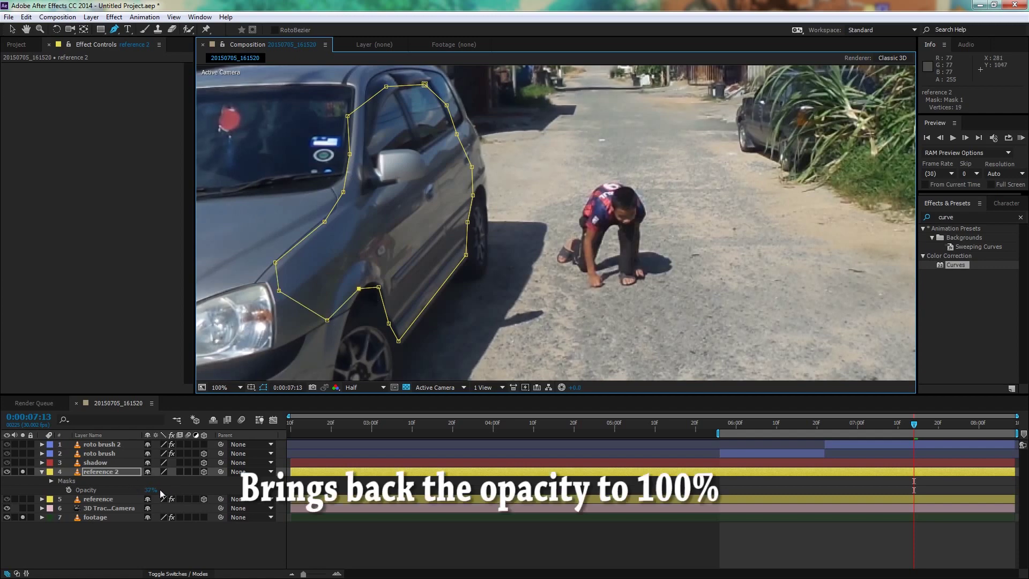
- Raise reference 2's opacity back to 100% and fit the full frame in view
{"action": "left_click_drag", "start_coordinate": [156, 489], "coordinate": [189, 490]}
{"action": "key", "text": "ctrl+t"}
{"action": "scroll", "coordinate": [499, 248], "scroll_direction": "down", "scroll_amount": 2}
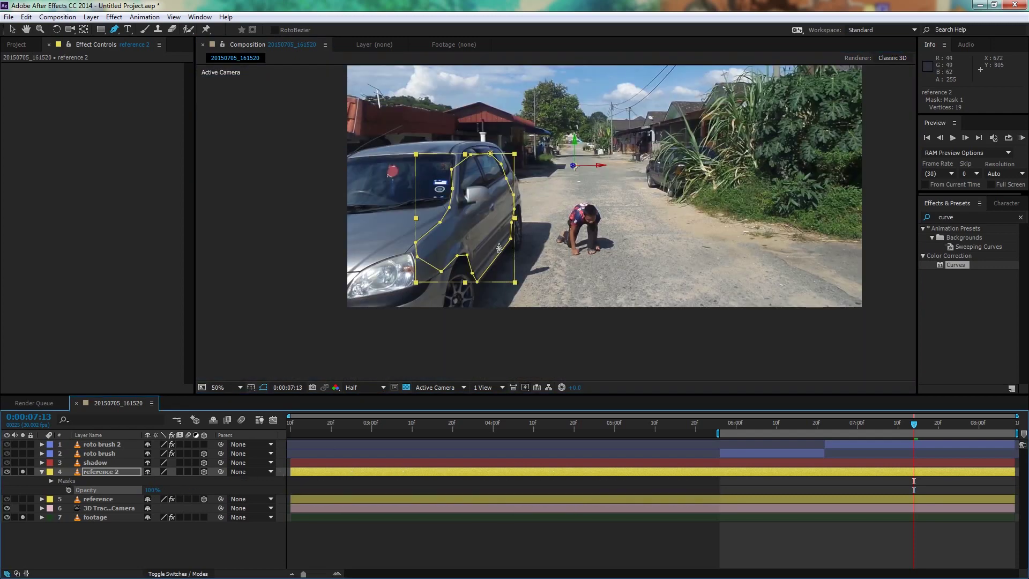
{"action": "left_click", "coordinate": [42, 471]}
{"action": "left_click", "coordinate": [115, 473]}
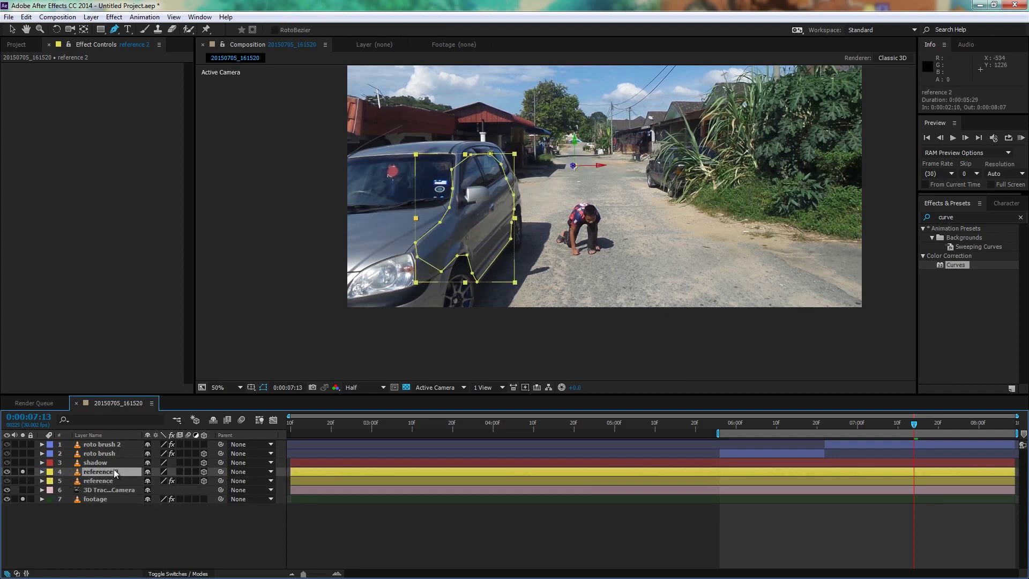
{"action": "key", "text": "t"}
- Adjust the solo switches and review the mask from 6:19 to the jump frame
{"action": "key", "text": "v"}
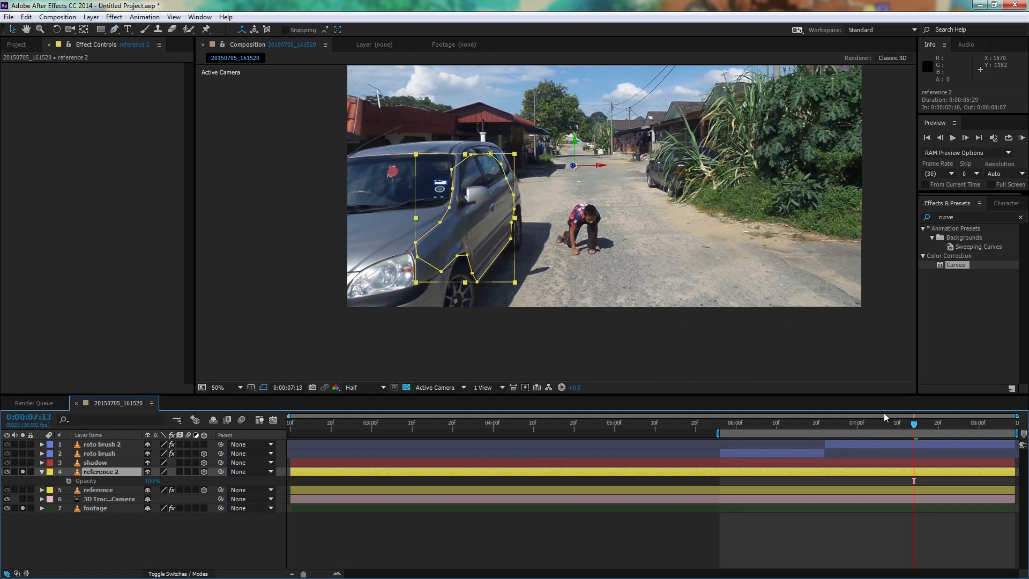
{"action": "left_click_drag", "start_coordinate": [902, 423], "coordinate": [731, 441]}
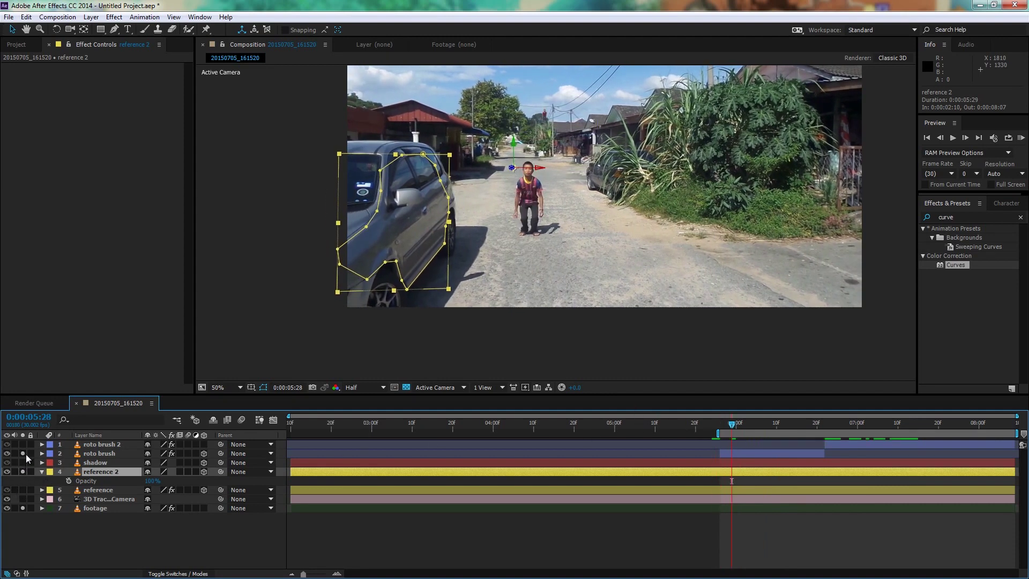
{"action": "left_click_drag", "start_coordinate": [24, 454], "coordinate": [28, 508]}
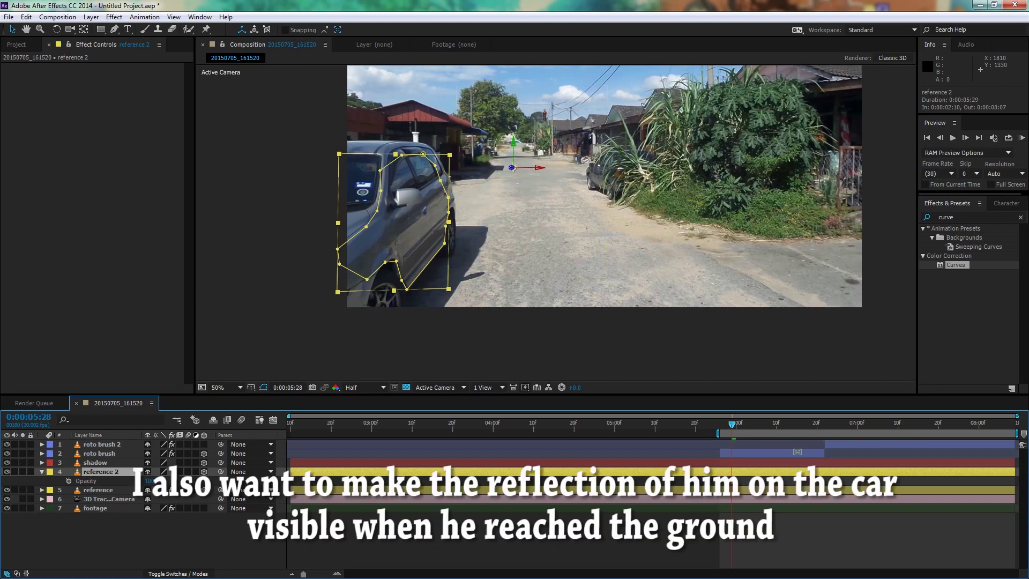
{"action": "mouse_move", "coordinate": [746, 428]}
{"action": "left_mouse_down"}
{"action": "mouse_move", "coordinate": [814, 429]}
{"action": "mouse_move", "coordinate": [804, 429]}
{"action": "left_mouse_up"}
- Keyframe reference 2's opacity from 100% at 6:15 to 0% at 6:19, then save the project
{"action": "key", "text": "t"}
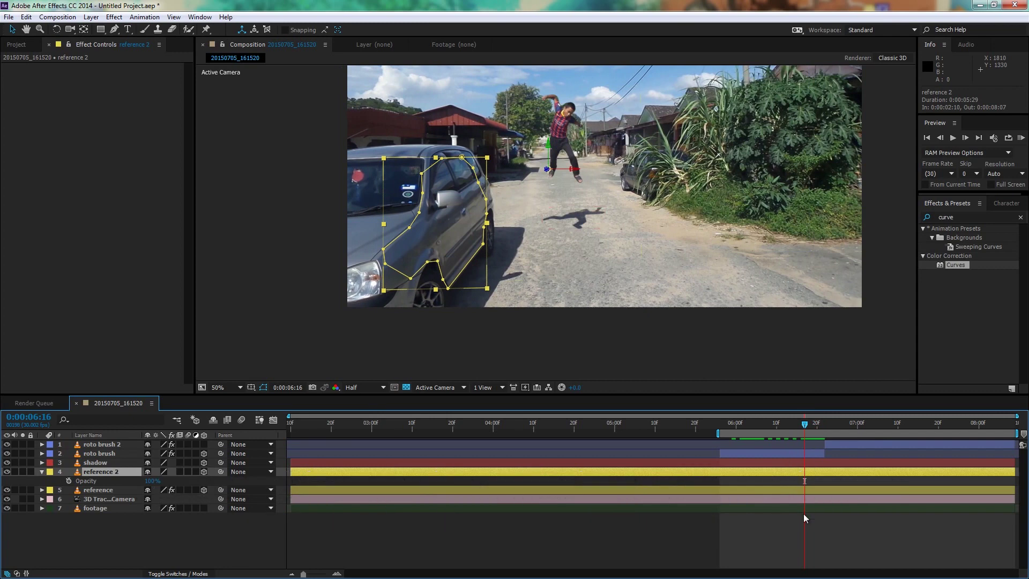
{"action": "key", "text": "t"}
{"action": "left_click", "coordinate": [69, 481]}
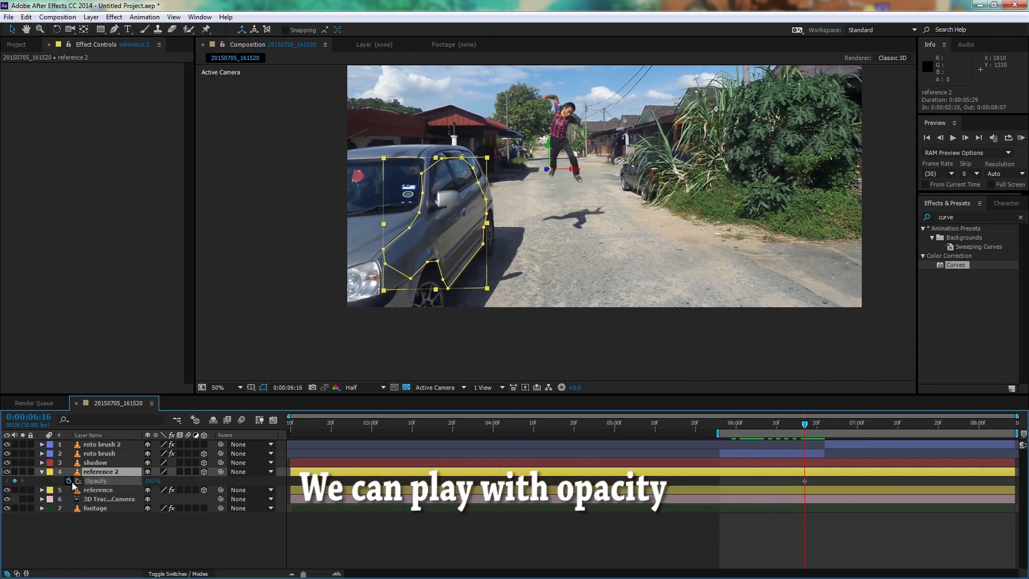
{"action": "left_click_drag", "start_coordinate": [810, 429], "coordinate": [816, 426]}
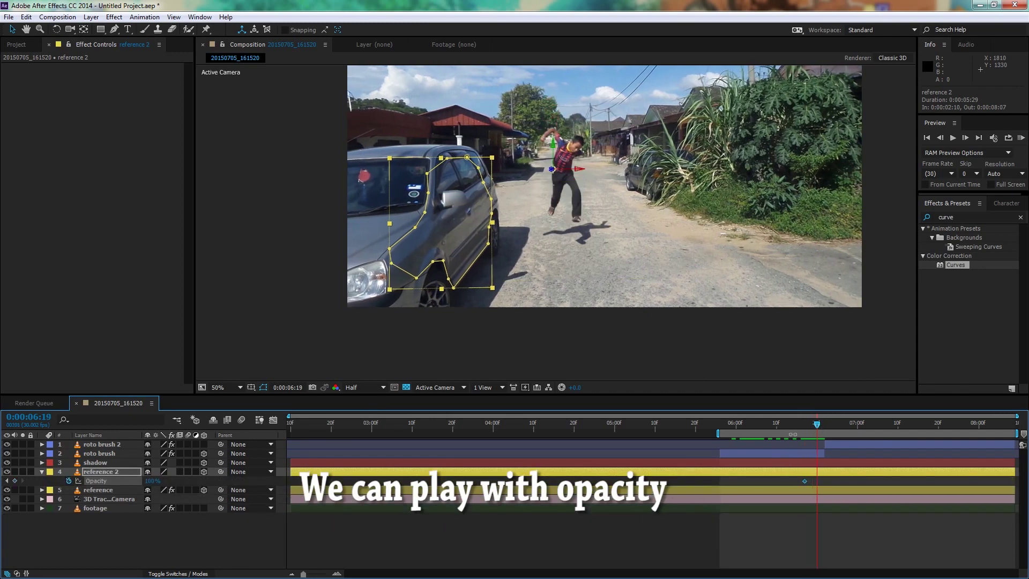
{"action": "left_click", "coordinate": [183, 487]}
{"action": "left_click_drag", "start_coordinate": [811, 429], "coordinate": [809, 428]}
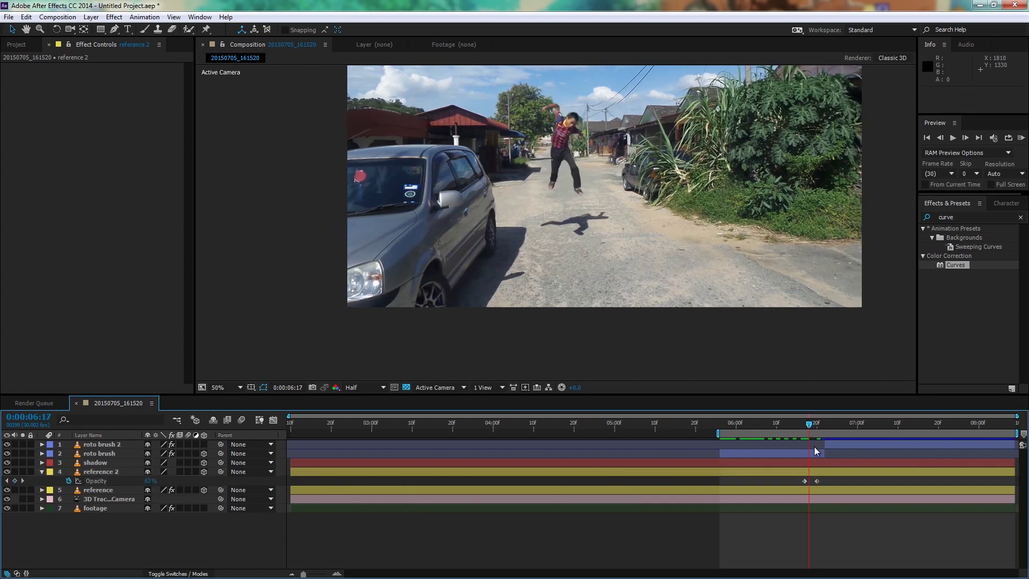
{"action": "left_click_drag", "start_coordinate": [805, 482], "coordinate": [799, 484]}
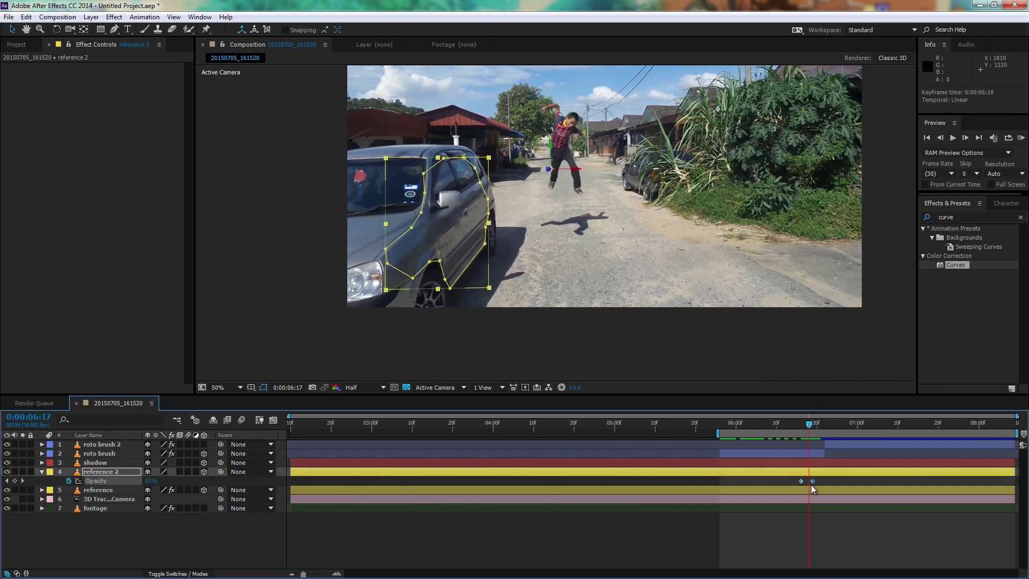
{"action": "key", "text": "ctrl+s"}
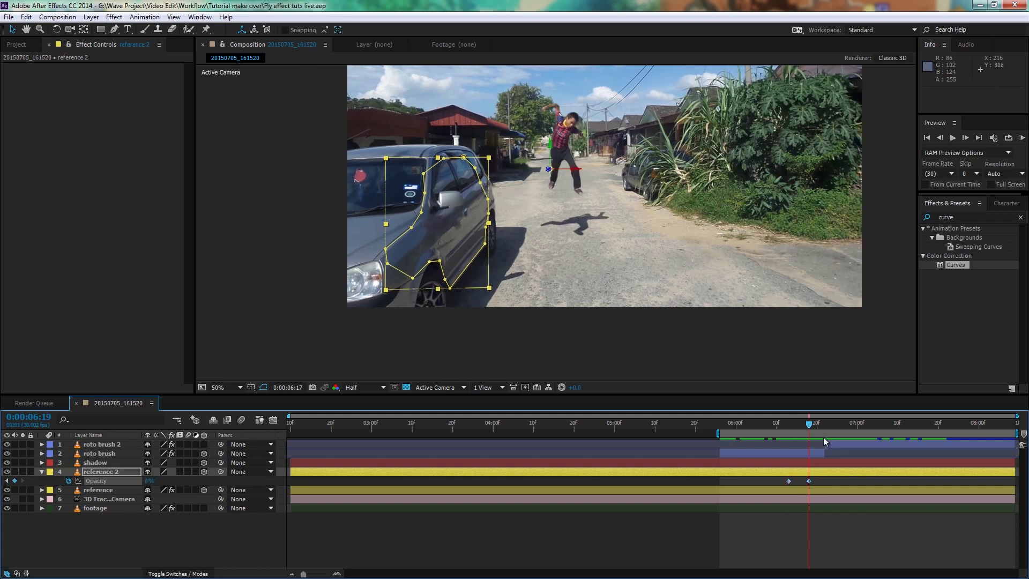
- Feather reference 2's mask by 10 px and review the blend at 6:24
{"action": "key", "text": "space"}
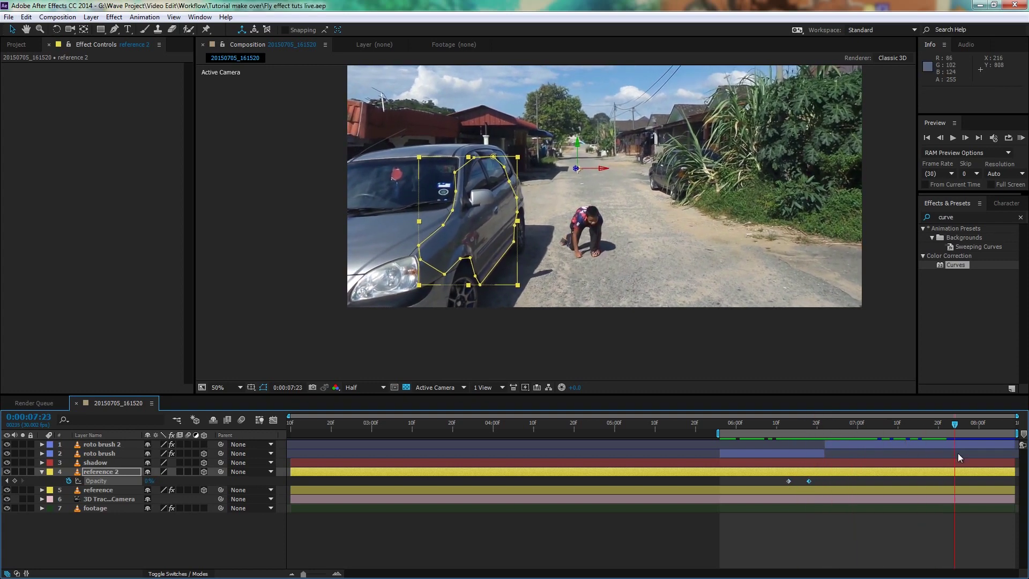
{"action": "left_click", "coordinate": [118, 471]}
{"action": "key", "text": "f"}
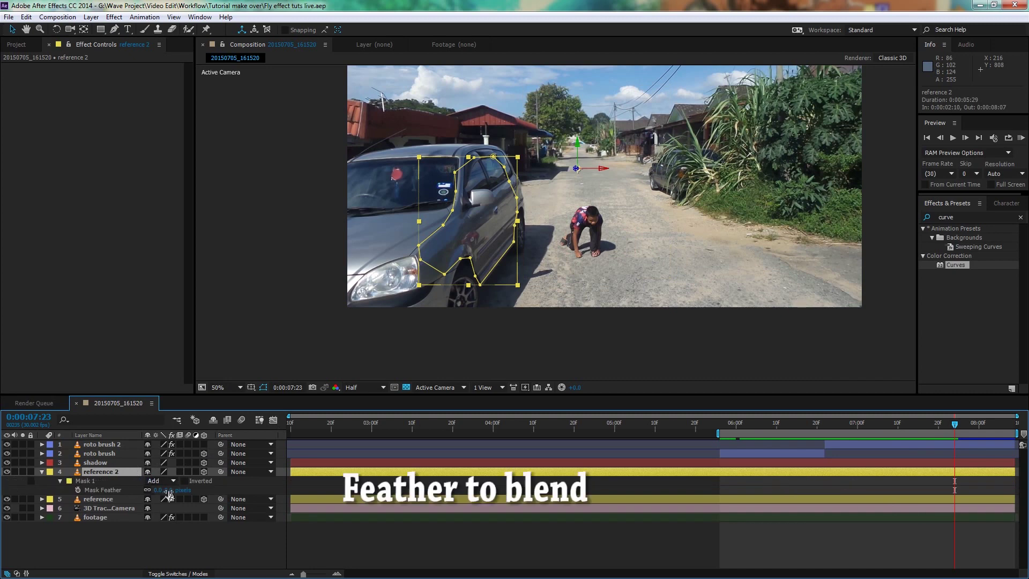
{"action": "left_click_drag", "start_coordinate": [166, 489], "coordinate": [170, 491]}
{"action": "left_click", "coordinate": [631, 482]}
{"action": "mouse_move", "coordinate": [952, 424]}
{"action": "left_mouse_down"}
{"action": "mouse_move", "coordinate": [849, 444]}
{"action": "mouse_move", "coordinate": [757, 440]}
{"action": "left_mouse_up"}
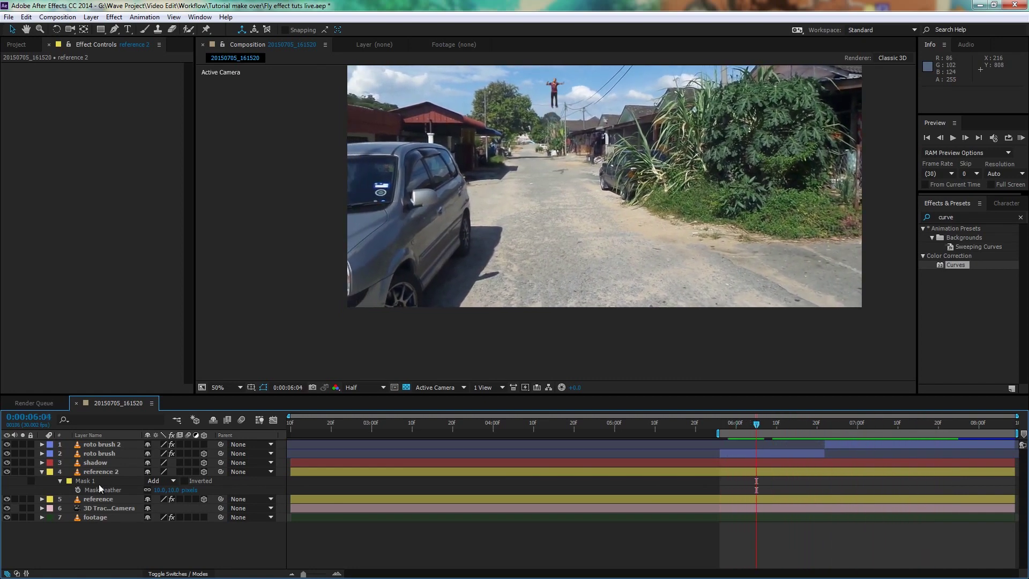
{"action": "left_click", "coordinate": [43, 474]}
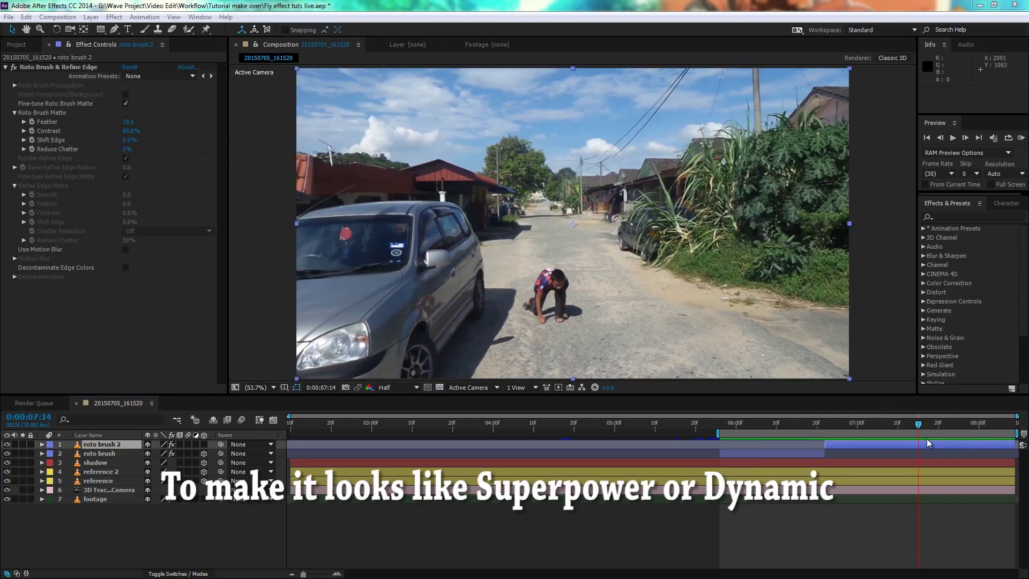
- Add Dust_Wave_03, Falling_Glass_06, Ground_Crack_01 and Windshield_Hole_03 to the comp, hiding all but the windshield hole
{"action": "left_click_drag", "start_coordinate": [920, 425], "coordinate": [830, 429]}
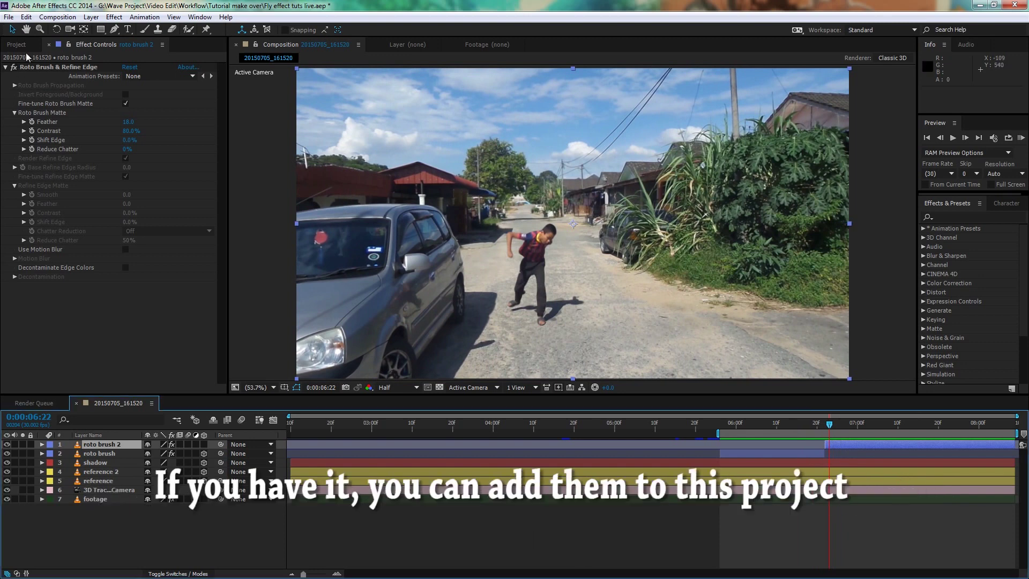
{"action": "left_click", "coordinate": [26, 50]}
{"action": "left_click", "coordinate": [54, 162]}
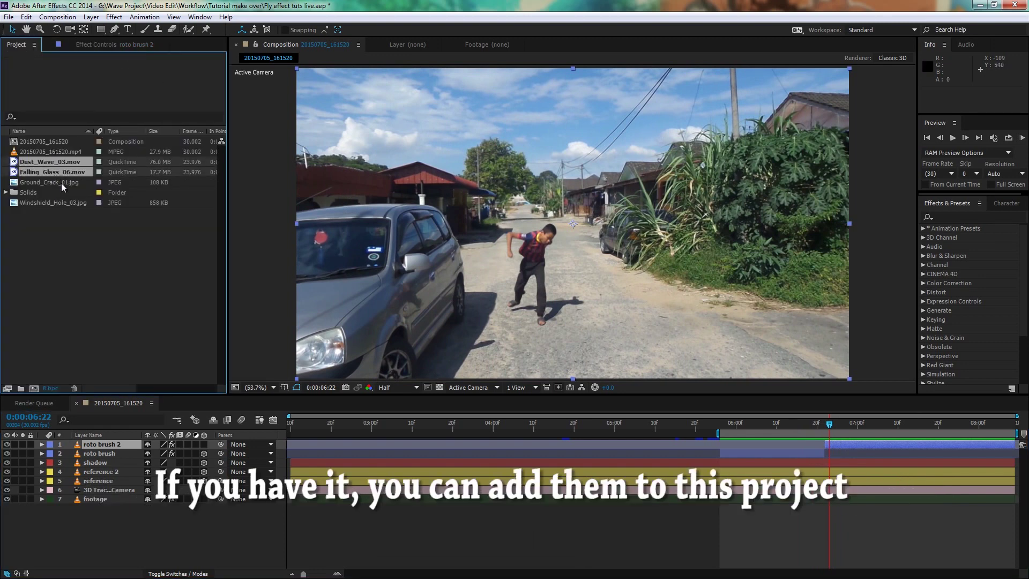
{"action": "left_click", "coordinate": [63, 204], "text": "shift"}
{"action": "left_click_drag", "start_coordinate": [47, 169], "coordinate": [494, 223]}
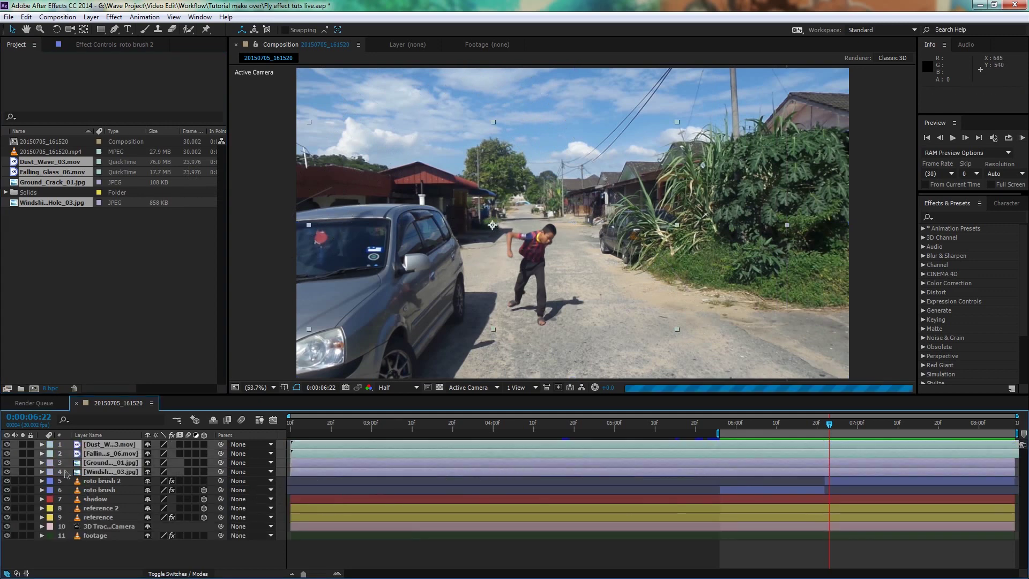
{"action": "left_click_drag", "start_coordinate": [7, 445], "coordinate": [7, 462]}
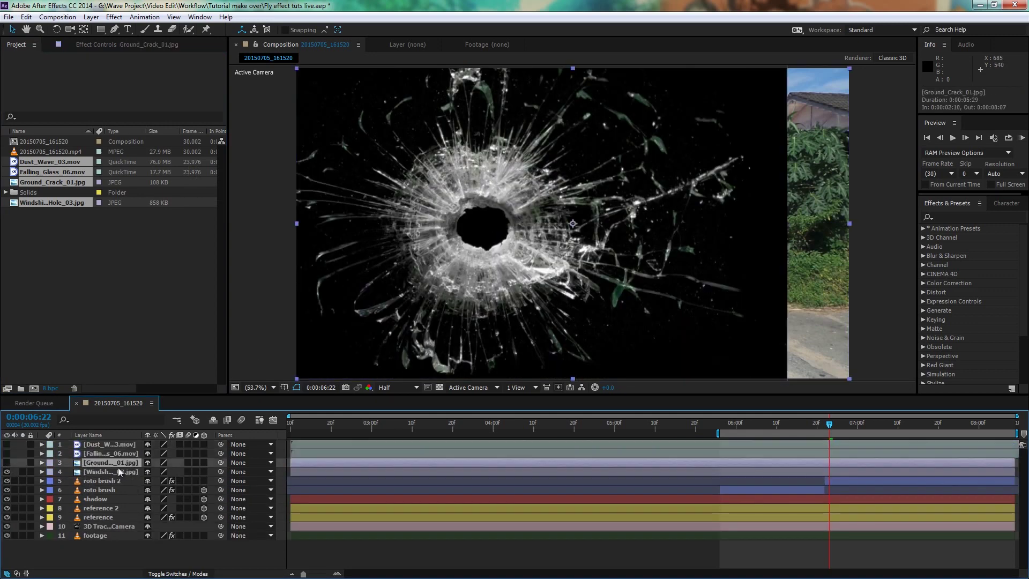
- Make the Windshield_Hole_03 layer 3D with Screen blending mode
{"action": "left_click", "coordinate": [110, 471]}
{"action": "left_click", "coordinate": [203, 471]}
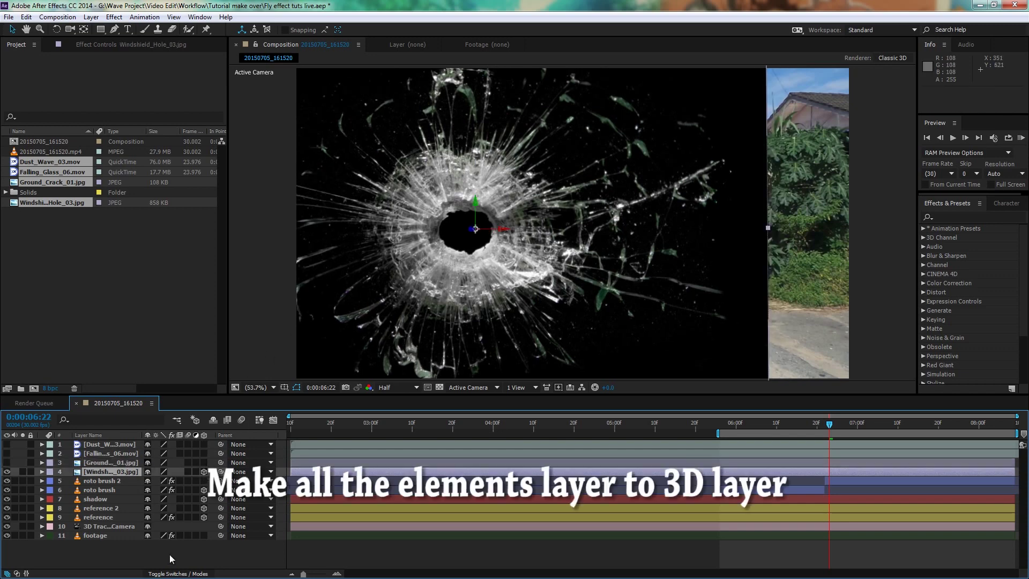
{"action": "left_click", "coordinate": [178, 573]}
{"action": "left_click", "coordinate": [175, 472]}
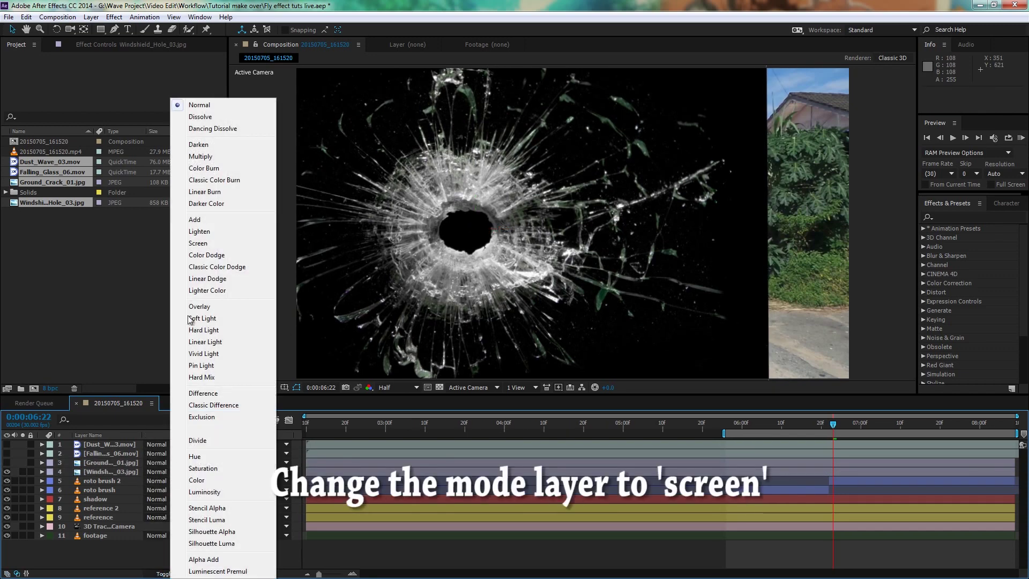
{"action": "left_click", "coordinate": [215, 243]}
- Scale the glass burst to about 28% and place it on the car's window
{"action": "key", "text": "comma"}
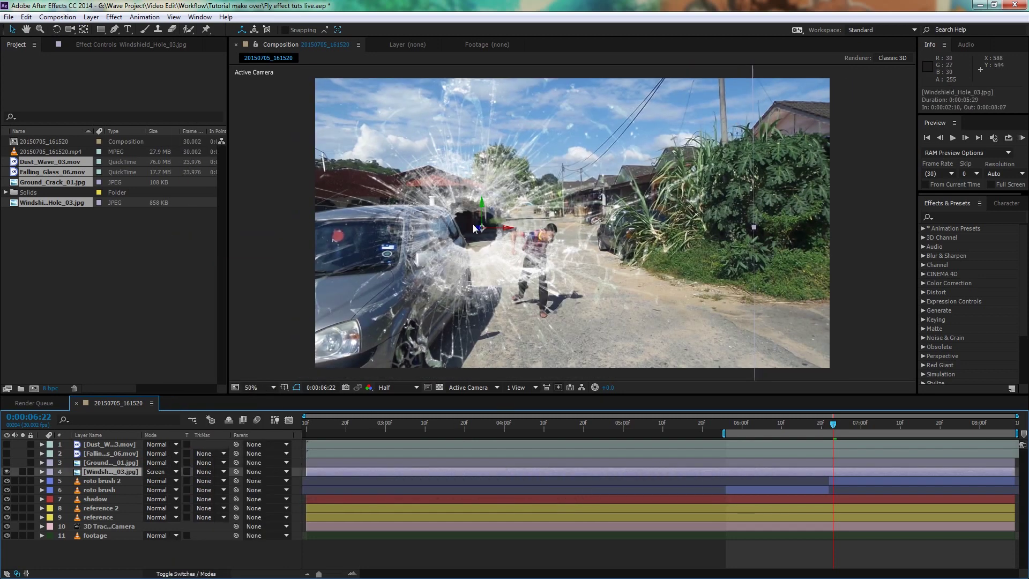
{"action": "key", "text": "s"}
{"action": "mouse_move", "coordinate": [699, 311]}
{"action": "left_mouse_down"}
{"action": "mouse_move", "coordinate": [472, 261]}
{"action": "mouse_move", "coordinate": [404, 234]}
{"action": "mouse_move", "coordinate": [498, 246]}
{"action": "mouse_move", "coordinate": [558, 268]}
{"action": "mouse_move", "coordinate": [391, 263]}
{"action": "mouse_move", "coordinate": [321, 275]}
{"action": "left_mouse_up"}
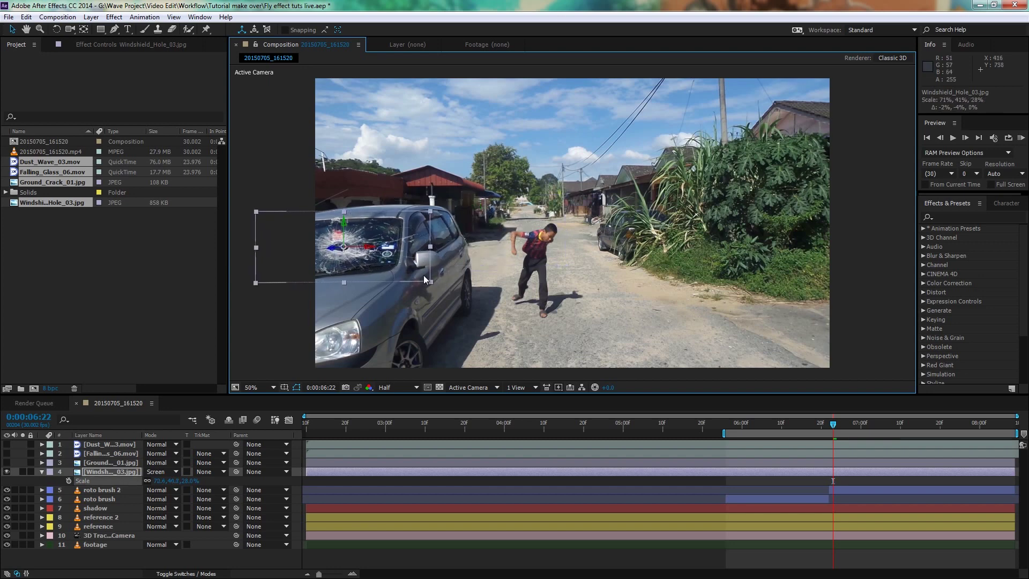
{"action": "left_click_drag", "start_coordinate": [431, 287], "coordinate": [415, 272]}
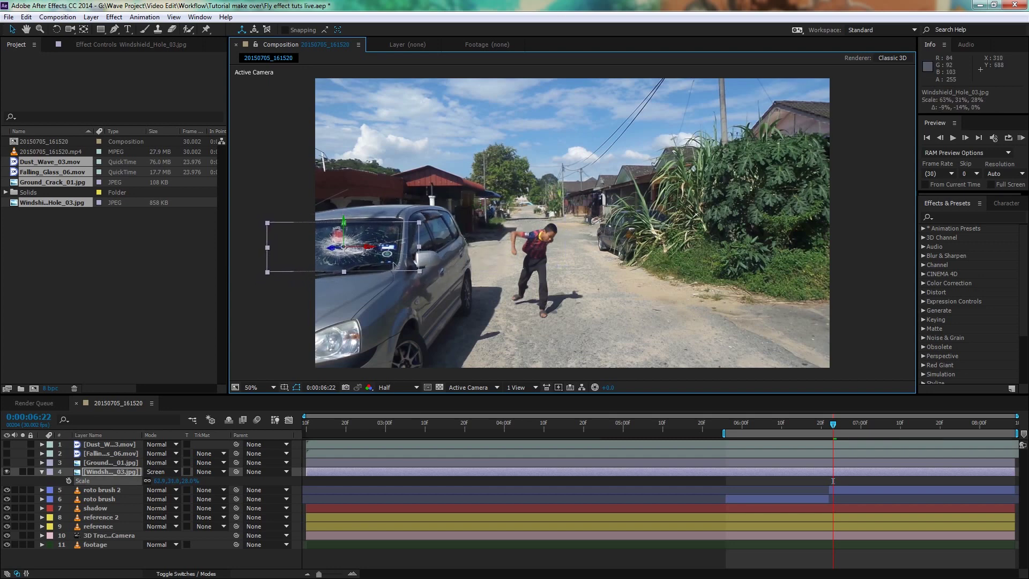
{"action": "left_click_drag", "start_coordinate": [364, 247], "coordinate": [360, 246]}
- Show the ground crack layer, make it 3D, scale it to 22%, and place it under the boy's feet
{"action": "left_click", "coordinate": [7, 462]}
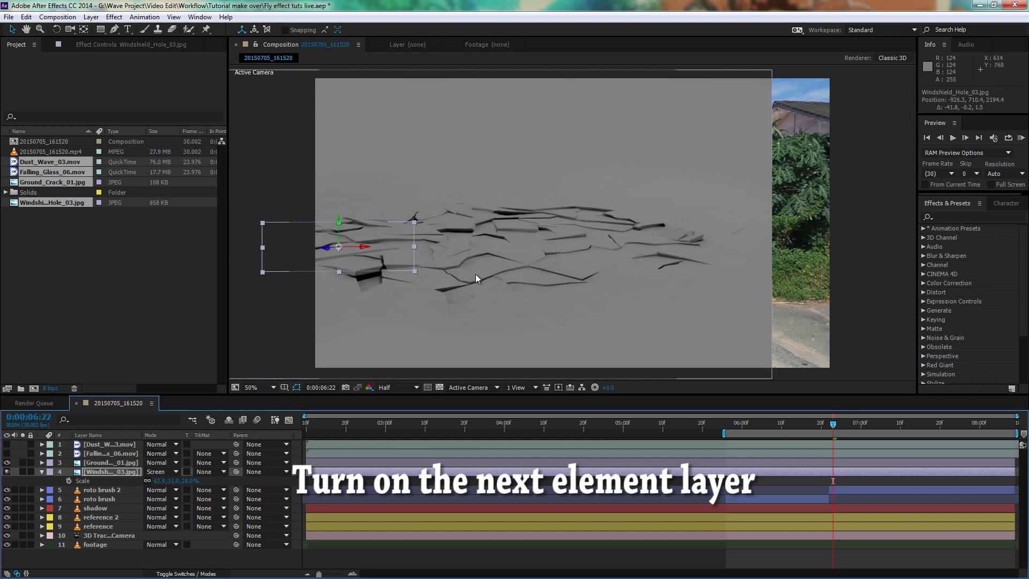
{"action": "left_click", "coordinate": [128, 463]}
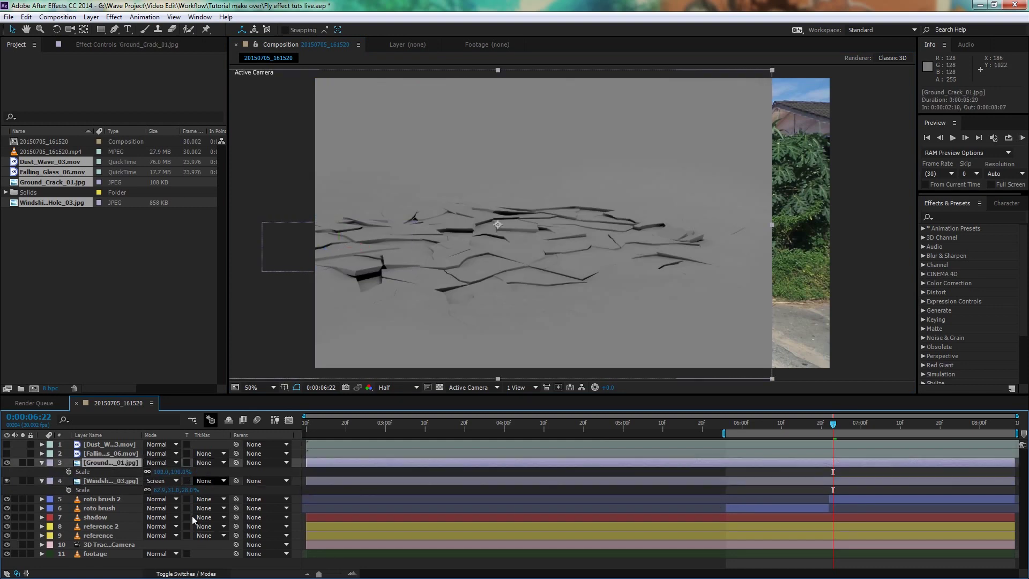
{"action": "left_click", "coordinate": [192, 558]}
{"action": "left_click", "coordinate": [185, 574]}
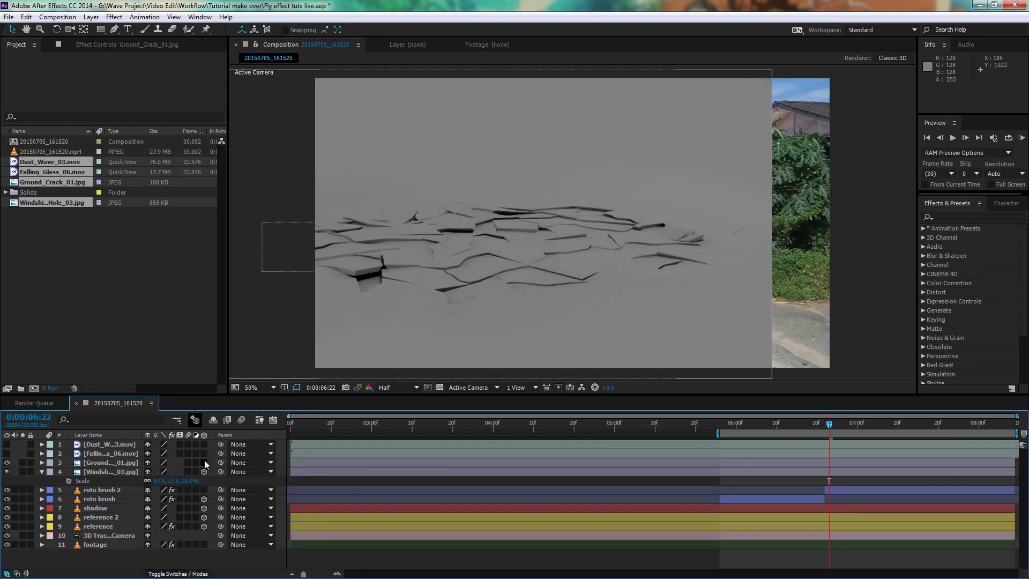
{"action": "left_click", "coordinate": [108, 463]}
{"action": "left_click", "coordinate": [204, 462]}
{"action": "key", "text": "s"}
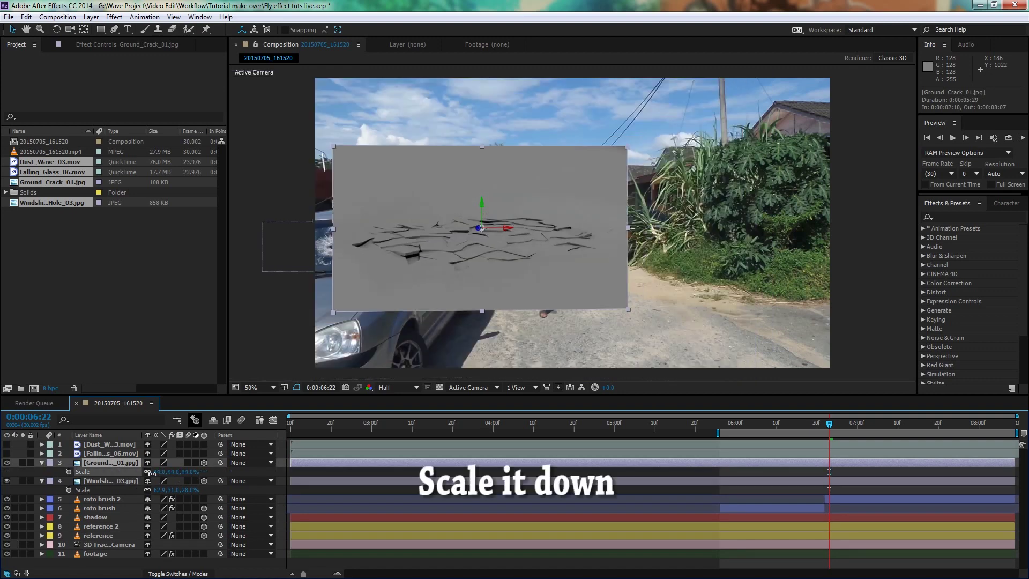
{"action": "left_click_drag", "start_coordinate": [161, 472], "coordinate": [107, 472]}
{"action": "left_click_drag", "start_coordinate": [507, 265], "coordinate": [582, 322]}
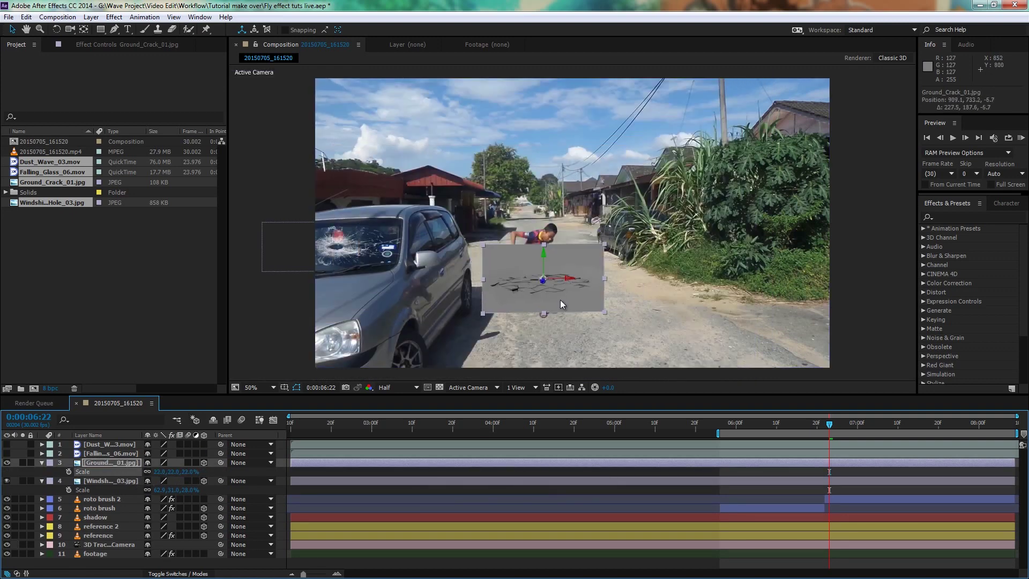
- Apply Curves to the ground crack and raise the curve to whiten its background
{"action": "left_click", "coordinate": [985, 216]}
{"action": "type", "text": "curv"}
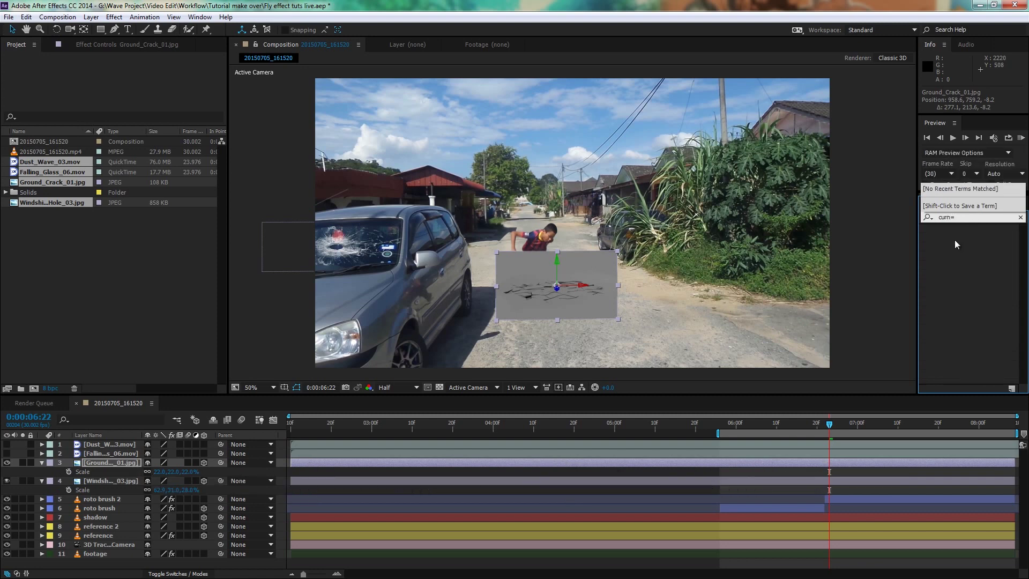
{"action": "key", "text": "BackSpace"}
{"action": "key", "text": "BackSpace"}
{"action": "type", "text": "rv"}
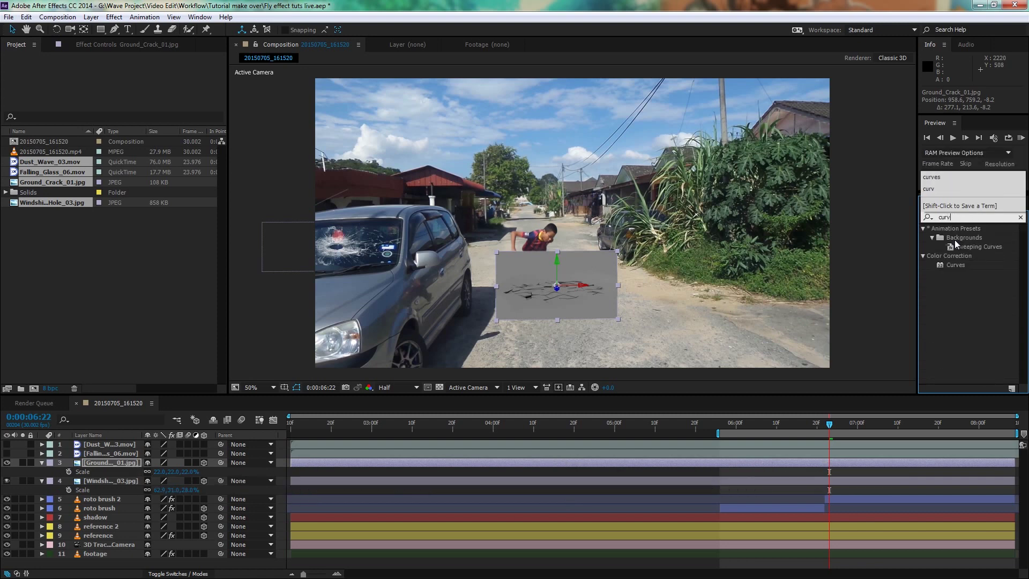
{"action": "double_click", "coordinate": [953, 265]}
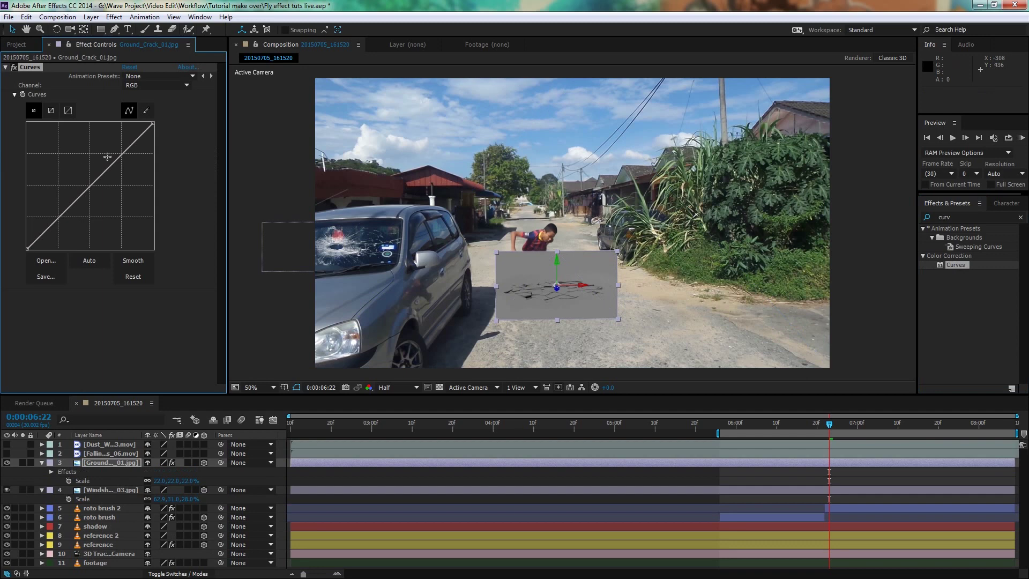
{"action": "left_click_drag", "start_coordinate": [114, 162], "coordinate": [95, 131]}
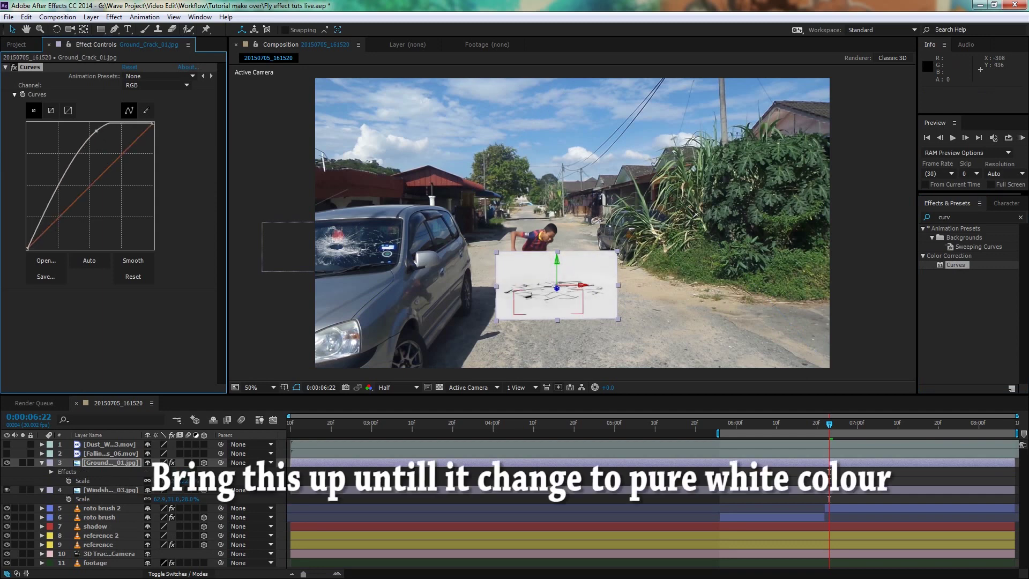
- Set the ground crack's blending mode to Multiply
{"action": "left_click", "coordinate": [193, 575]}
{"action": "left_click", "coordinate": [171, 463]}
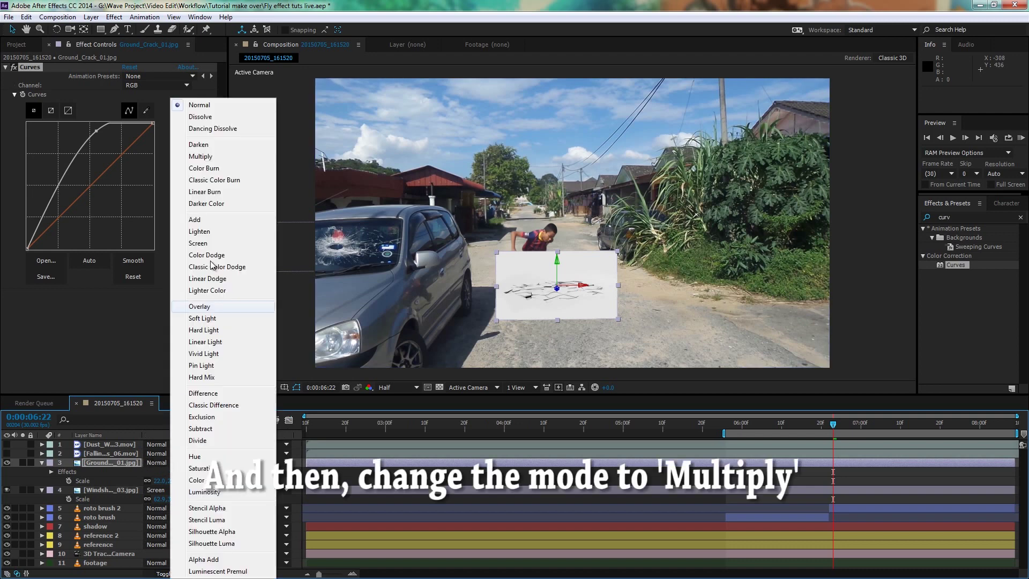
{"action": "left_click", "coordinate": [200, 156]}
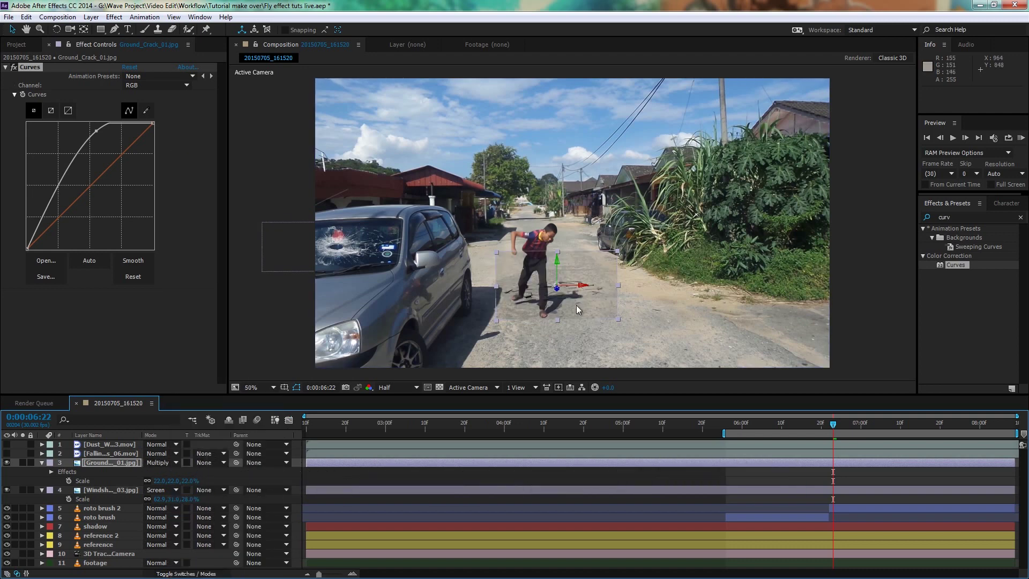
- Steepen the crack's curve, rescale it to about 40% under the boy, and show the falling glass layer
{"action": "left_click_drag", "start_coordinate": [93, 132], "coordinate": [64, 148]}
{"action": "left_click", "coordinate": [105, 470]}
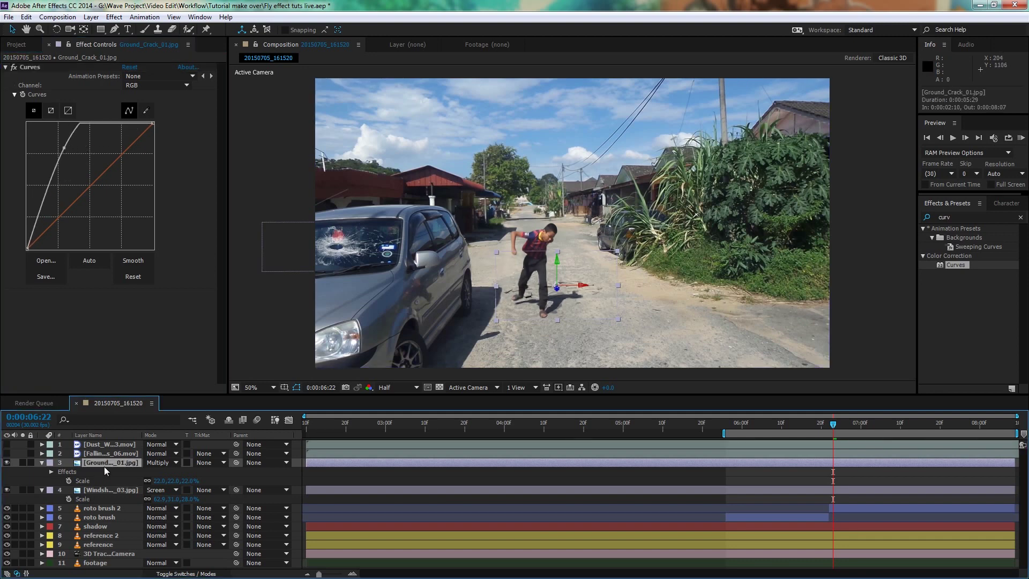
{"action": "key", "text": "s"}
{"action": "left_click_drag", "start_coordinate": [182, 472], "coordinate": [199, 471]}
{"action": "left_click_drag", "start_coordinate": [588, 286], "coordinate": [594, 317]}
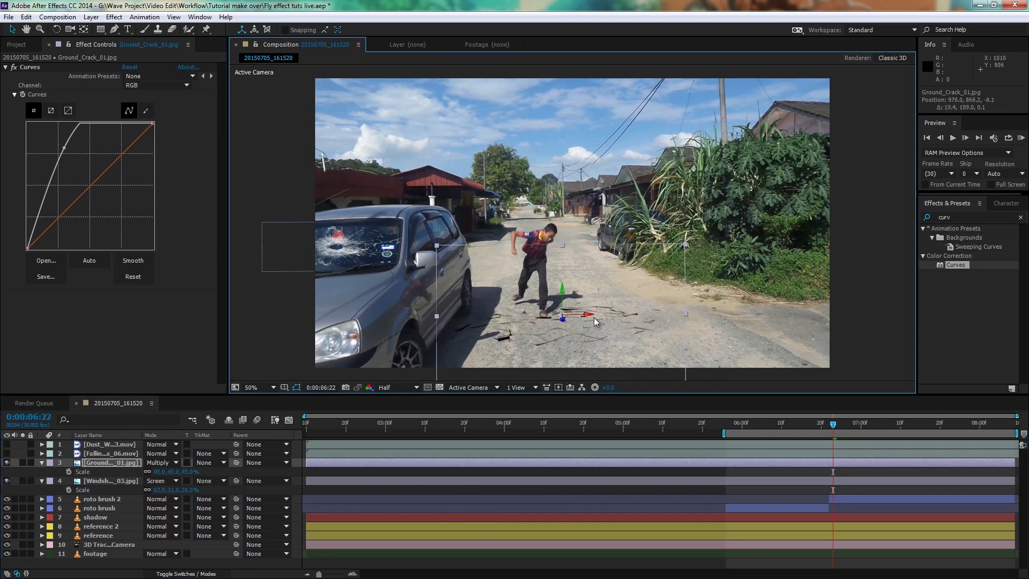
{"action": "mouse_move", "coordinate": [685, 248]}
{"action": "left_mouse_down"}
{"action": "mouse_move", "coordinate": [670, 240]}
{"action": "mouse_move", "coordinate": [640, 294]}
{"action": "left_mouse_up"}
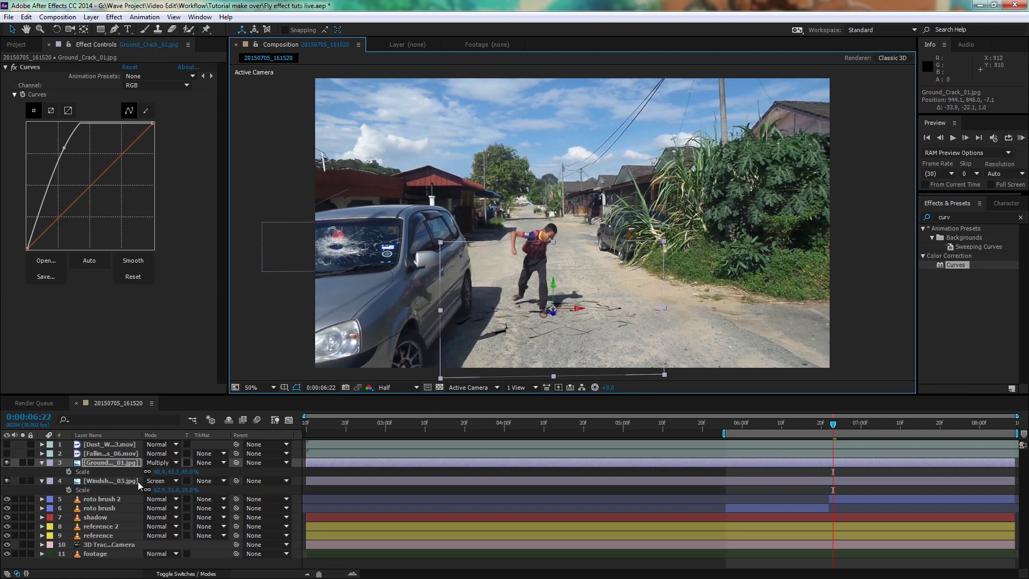
{"action": "left_click", "coordinate": [7, 453]}
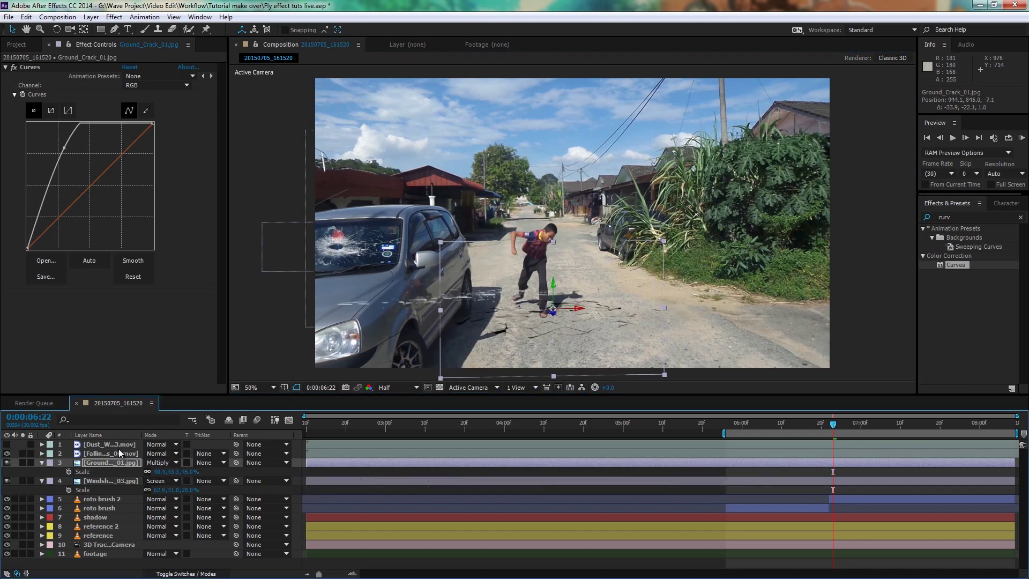
{"action": "left_click", "coordinate": [421, 311]}
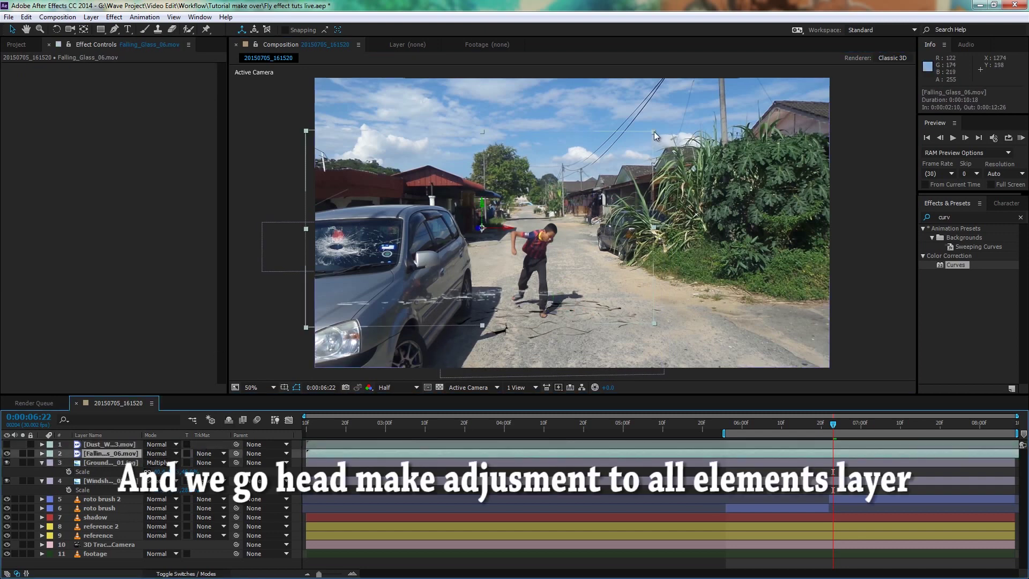
- Shrink the falling glass over the windshield and shift the four element layers two frames later
{"action": "mouse_move", "coordinate": [654, 131]}
{"action": "left_mouse_down"}
{"action": "mouse_move", "coordinate": [577, 176]}
{"action": "mouse_move", "coordinate": [420, 182]}
{"action": "mouse_move", "coordinate": [411, 239]}
{"action": "left_mouse_up"}
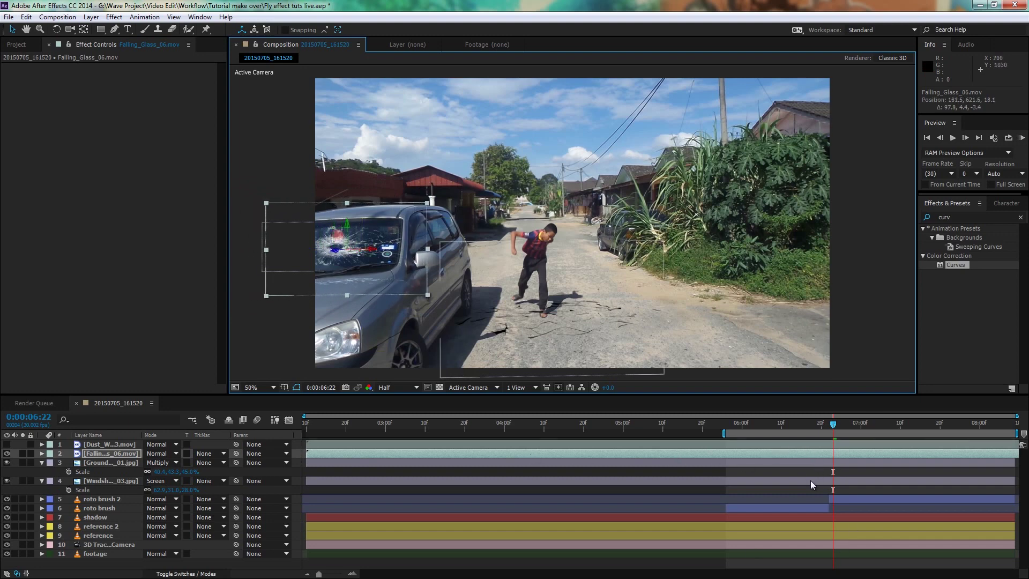
{"action": "left_click_drag", "start_coordinate": [880, 484], "coordinate": [847, 465]}
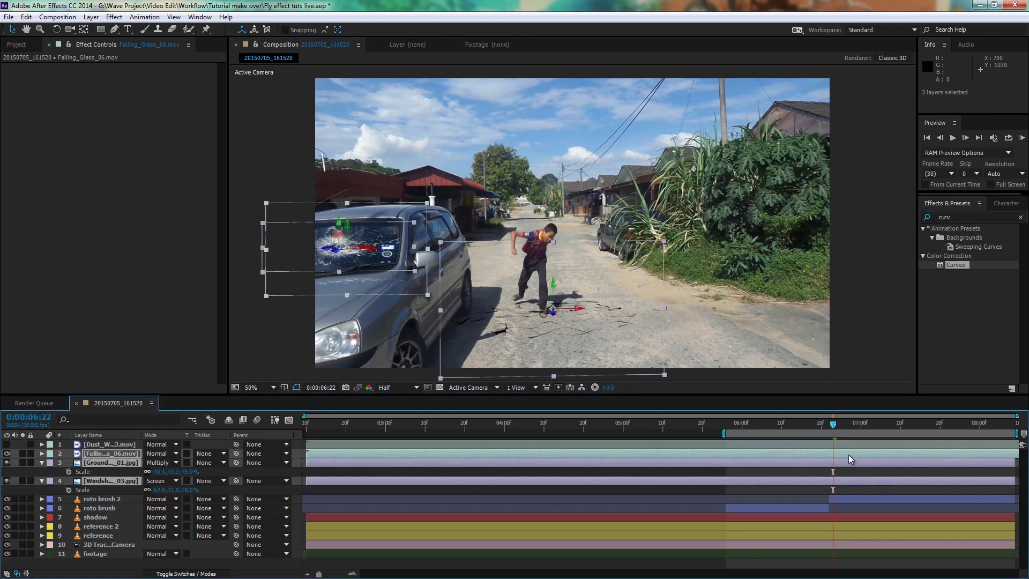
{"action": "left_click", "coordinate": [854, 443], "text": "shift"}
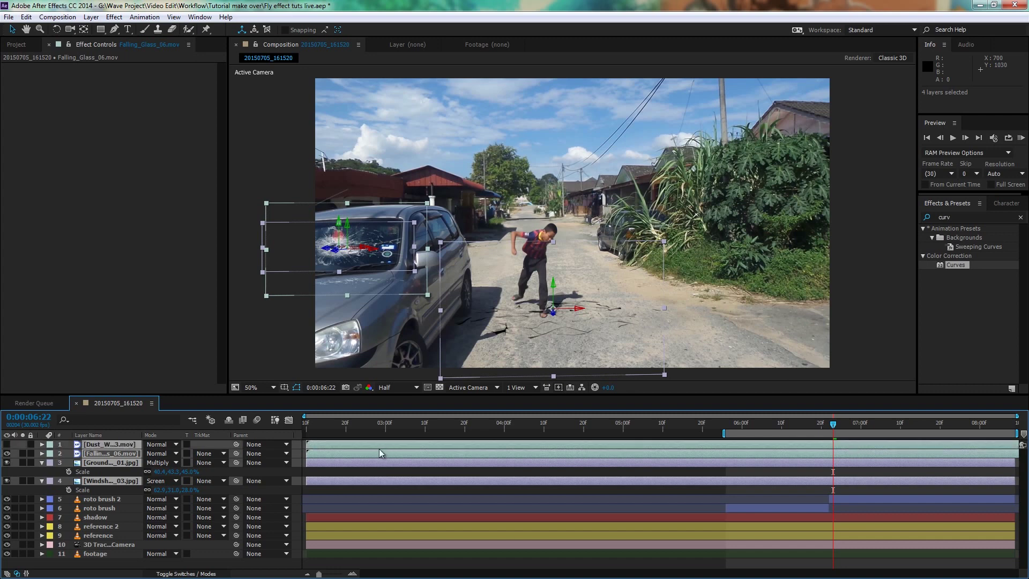
{"action": "left_click_drag", "start_coordinate": [588, 459], "coordinate": [902, 462]}
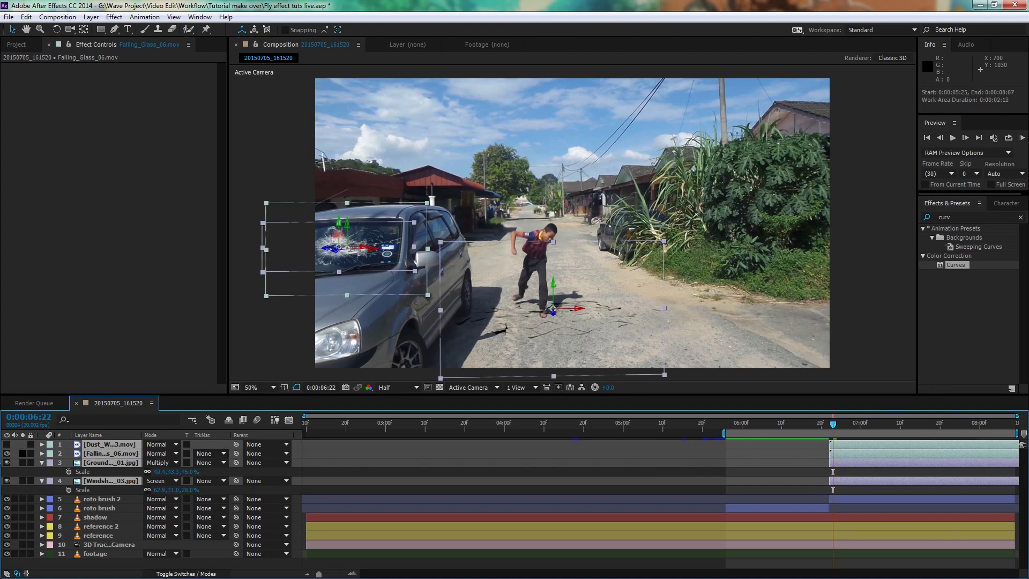
- Turn on the dust layer and leave it as the only soloed layer
{"action": "left_click", "coordinate": [7, 444]}
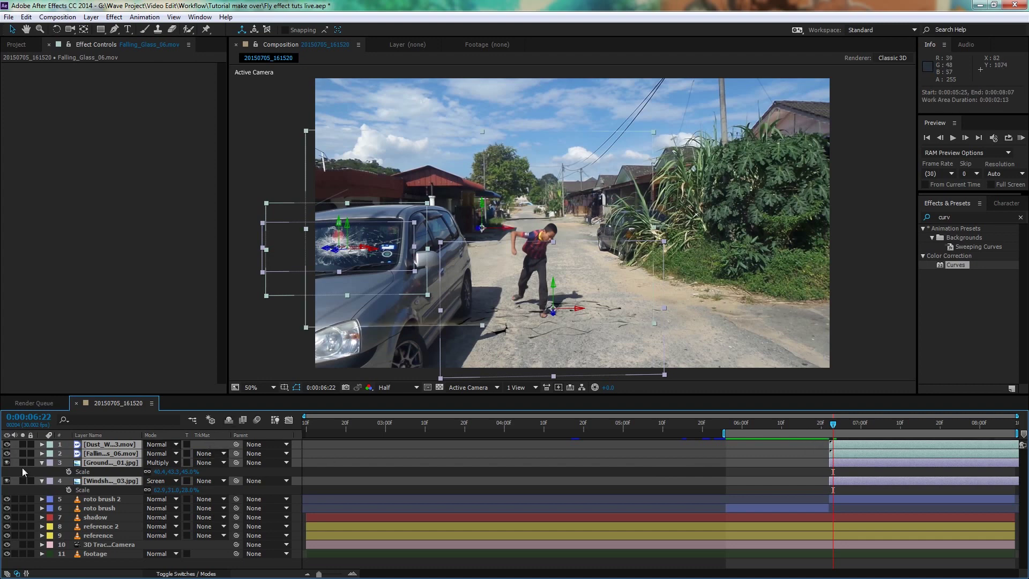
{"action": "mouse_move", "coordinate": [22, 444]}
{"action": "left_mouse_down"}
{"action": "mouse_move", "coordinate": [22, 480]}
{"action": "mouse_move", "coordinate": [23, 444]}
{"action": "left_mouse_up"}
{"action": "left_click", "coordinate": [86, 462]}
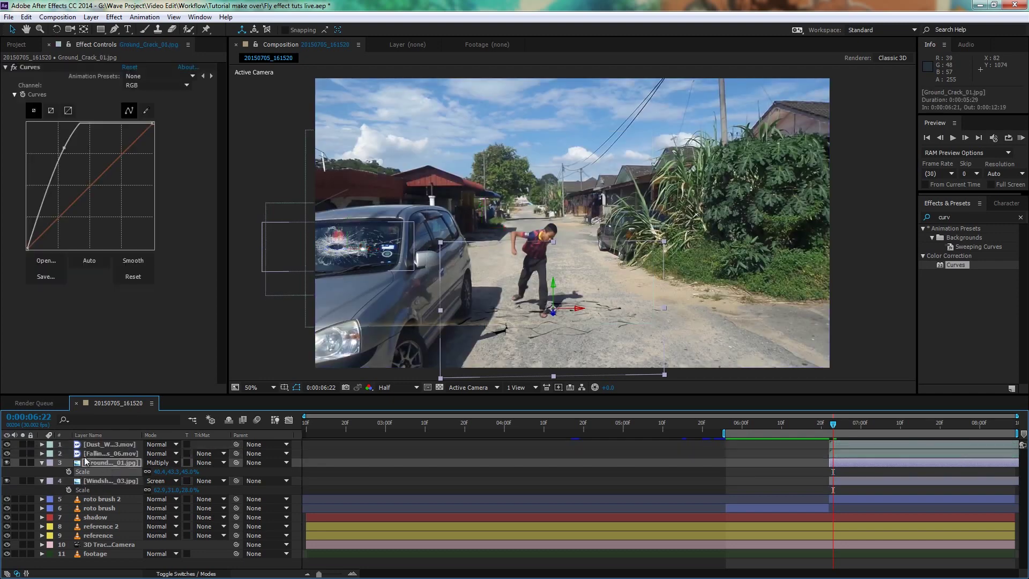
{"action": "left_click", "coordinate": [22, 444]}
{"action": "left_click", "coordinate": [110, 444]}
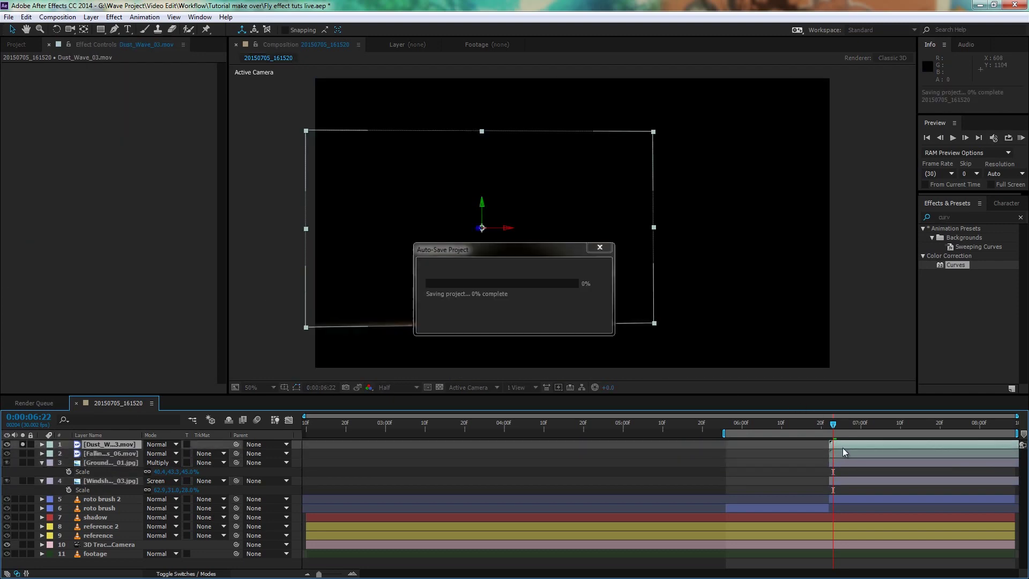
- At 0:00:07:20, draw a Pen mask over the dust cloud's right side and set it to Subtract
{"action": "left_click_drag", "start_coordinate": [833, 424], "coordinate": [946, 428]}
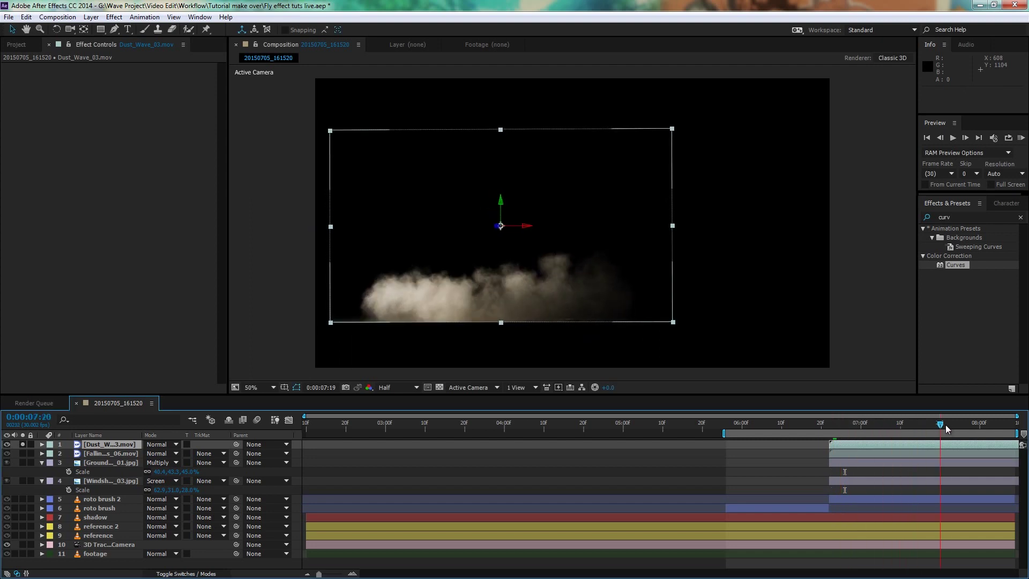
{"action": "left_click", "coordinate": [114, 30]}
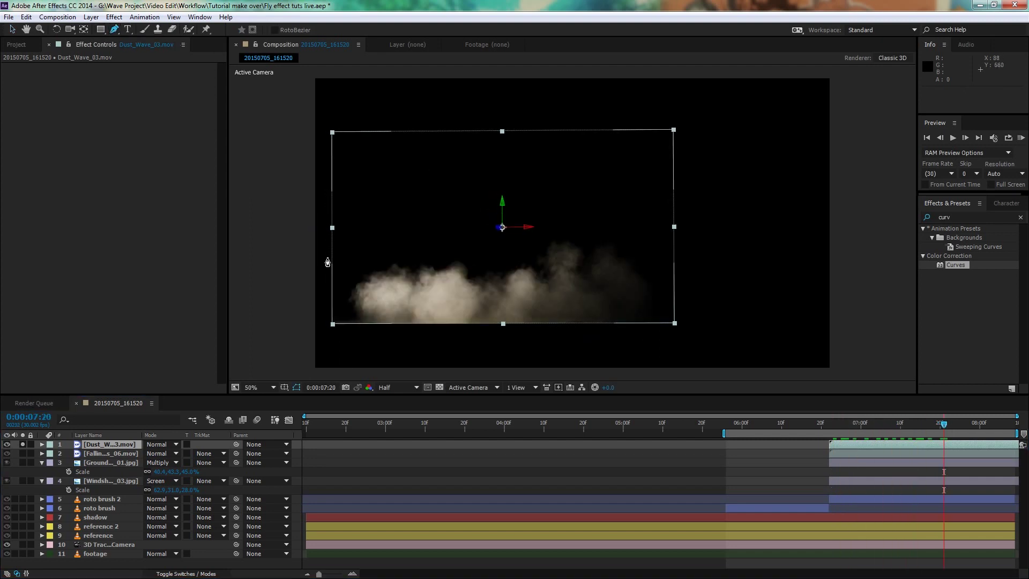
{"action": "key", "text": "space"}
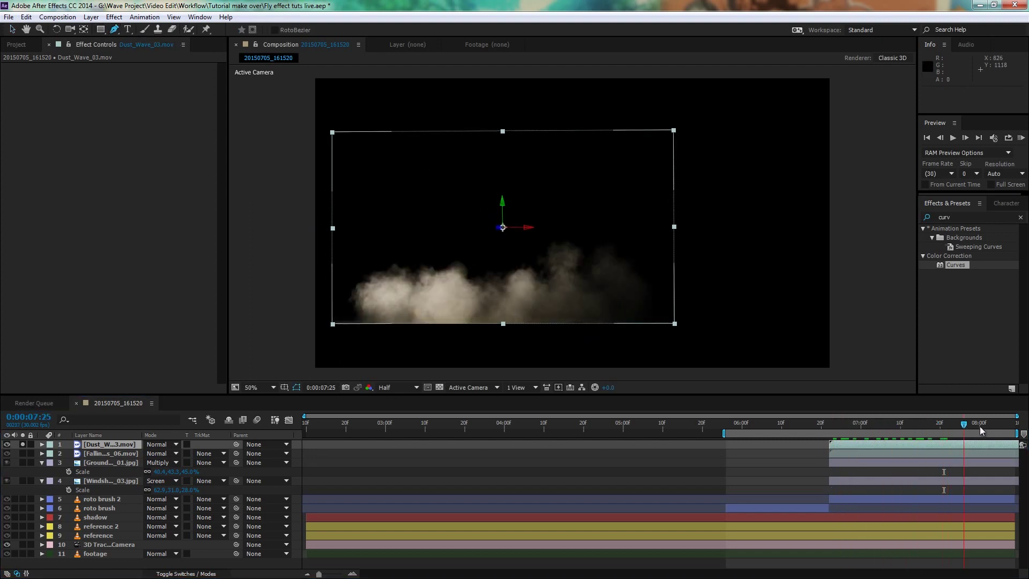
{"action": "left_click", "coordinate": [666, 116]}
{"action": "left_click", "coordinate": [667, 330]}
{"action": "left_click", "coordinate": [764, 346]}
{"action": "left_click", "coordinate": [767, 127]}
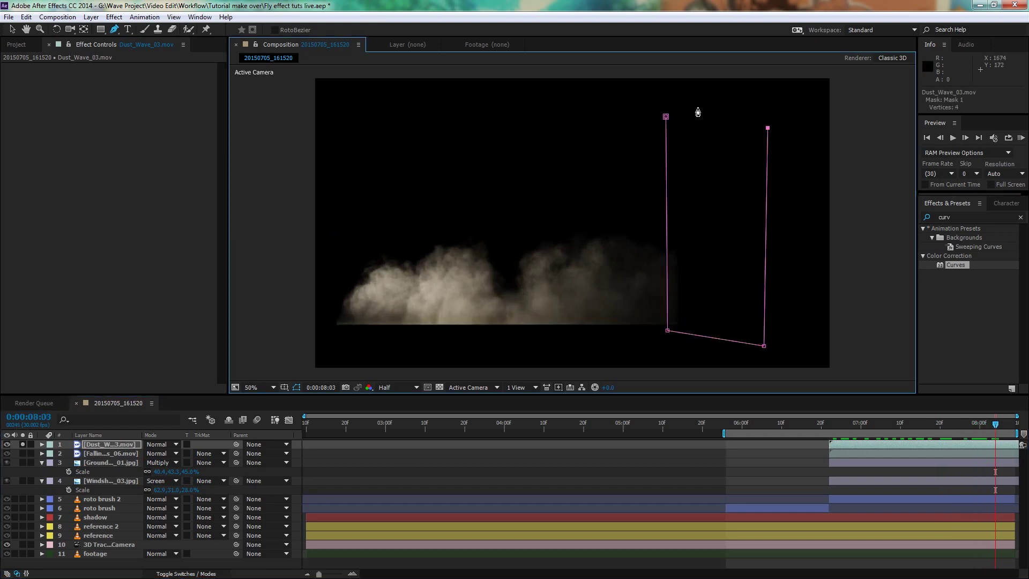
{"action": "left_click", "coordinate": [665, 116]}
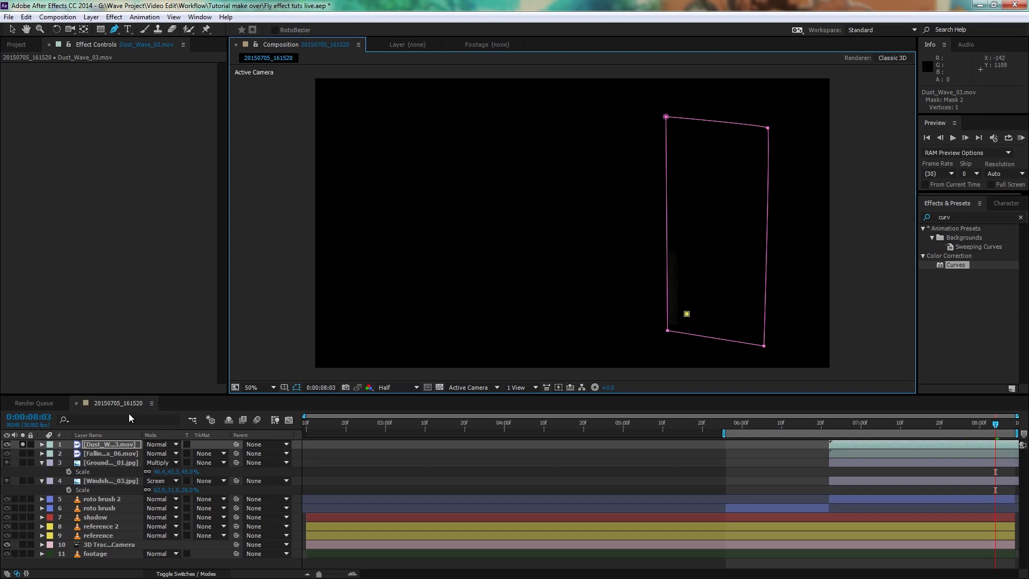
{"action": "left_click", "coordinate": [131, 446]}
{"action": "key", "text": "m"}
{"action": "left_click", "coordinate": [163, 455]}
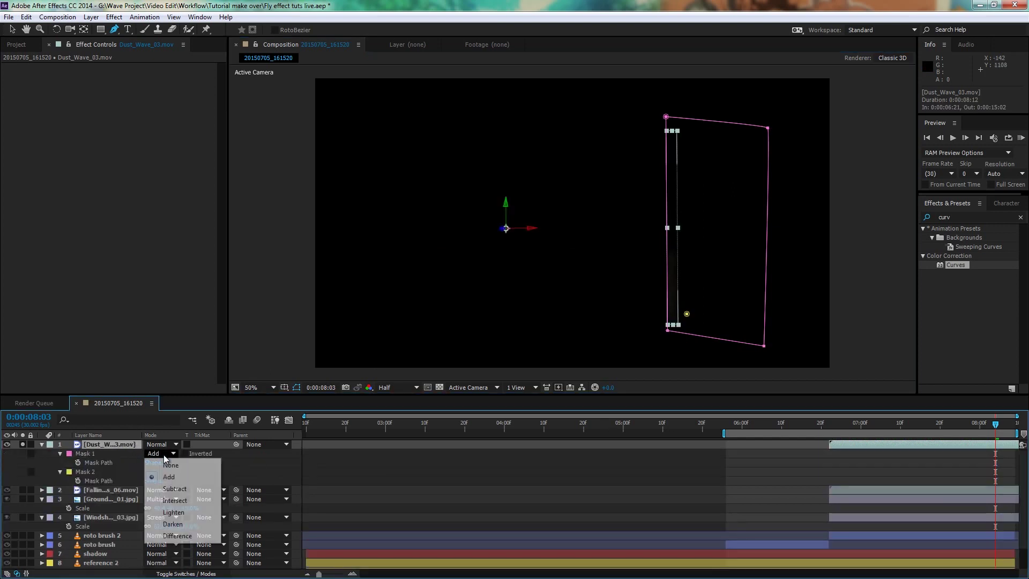
{"action": "left_click", "coordinate": [174, 488]}
- Draw a second mask along the dust cloud's bottom edge and set it to Subtract
{"action": "left_click", "coordinate": [562, 312]}
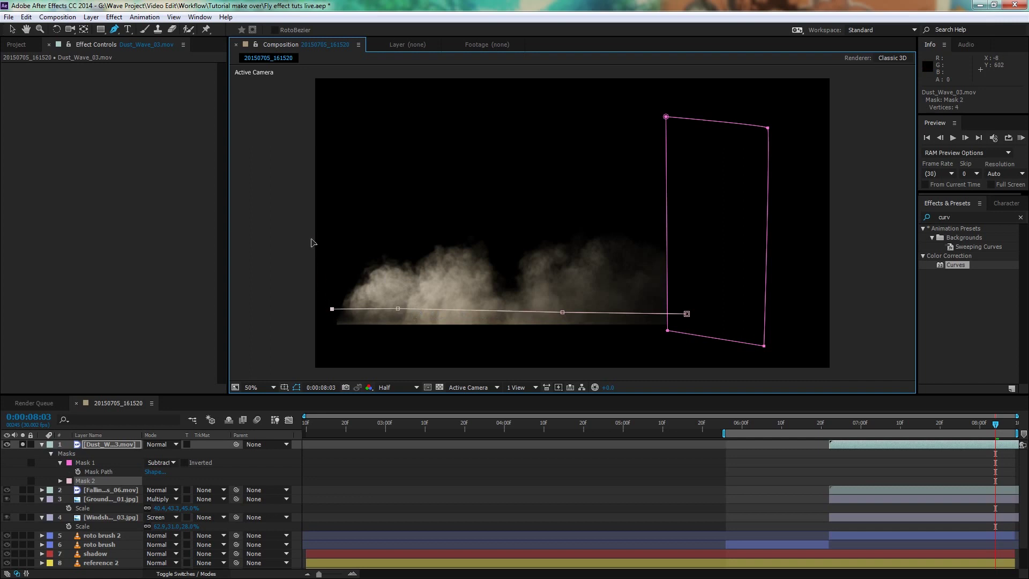
{"action": "left_click", "coordinate": [305, 357]}
{"action": "left_click", "coordinate": [439, 365]}
{"action": "left_click_drag", "start_coordinate": [615, 362], "coordinate": [632, 362]}
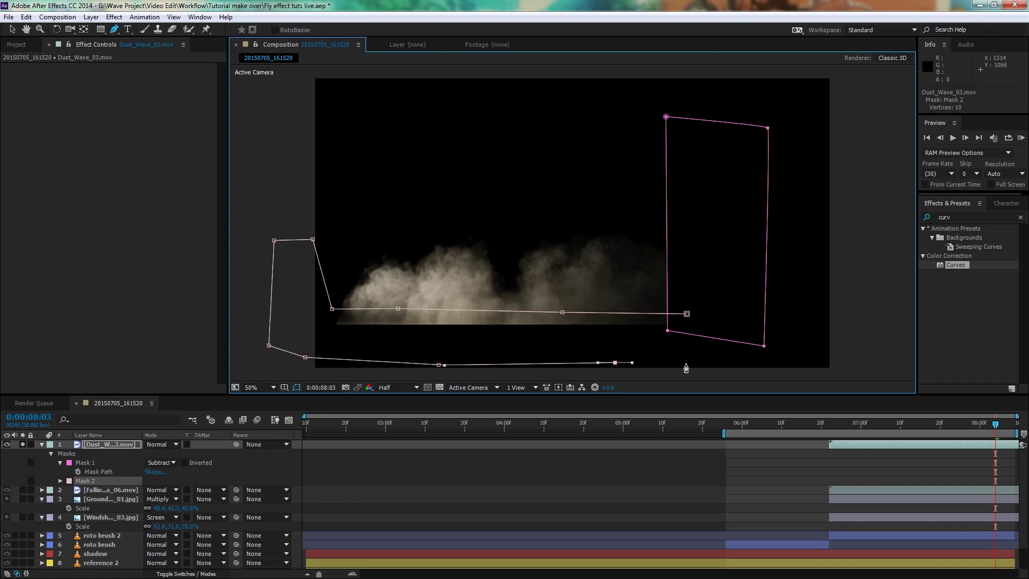
{"action": "left_click", "coordinate": [687, 315]}
{"action": "left_click", "coordinate": [172, 480]}
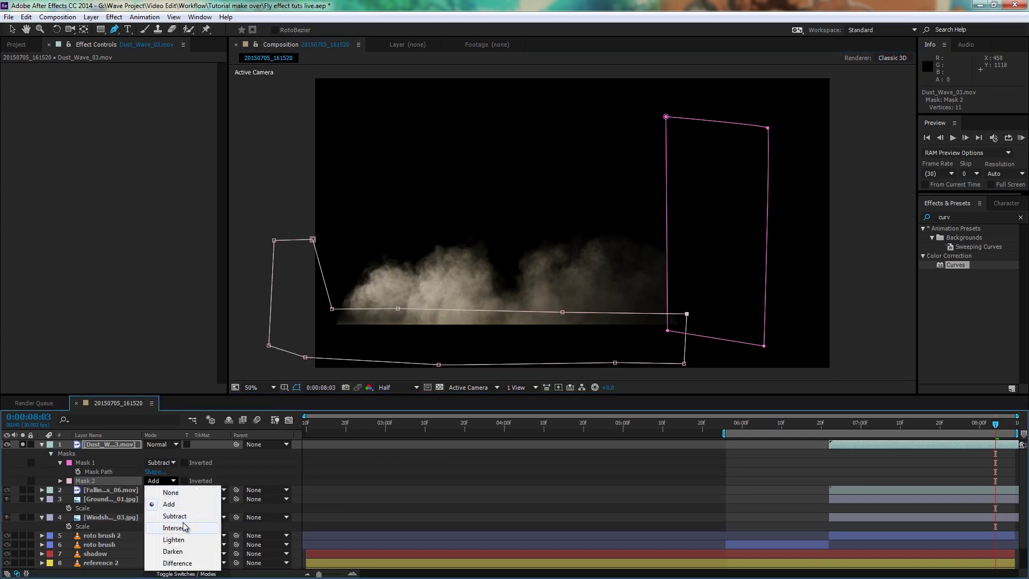
{"action": "left_click", "coordinate": [166, 515]}
- Feather the masks by 52 and 41 pixels and pull the second mask's lower points upward
{"action": "key", "text": "f"}
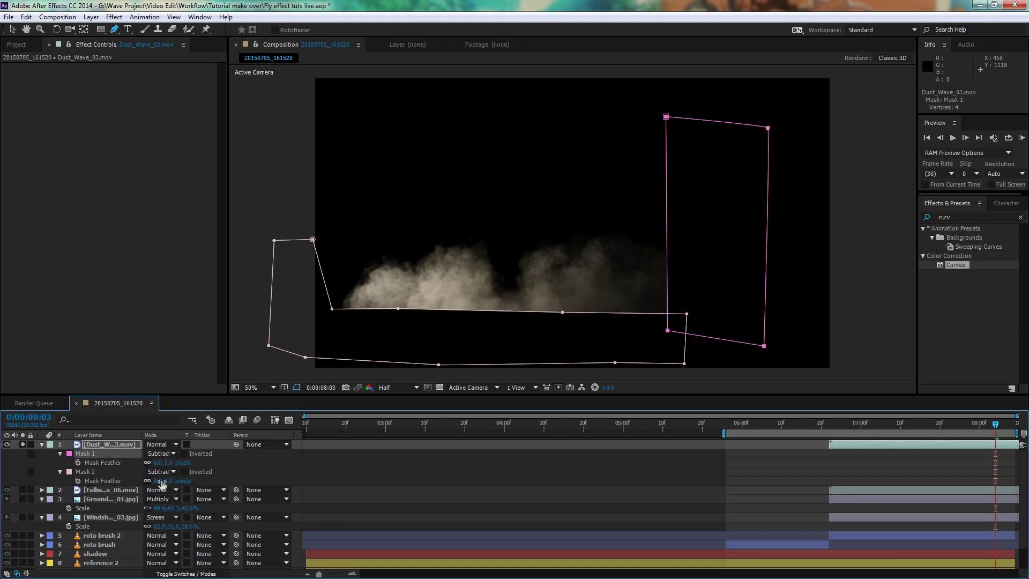
{"action": "left_click_drag", "start_coordinate": [161, 463], "coordinate": [196, 464]}
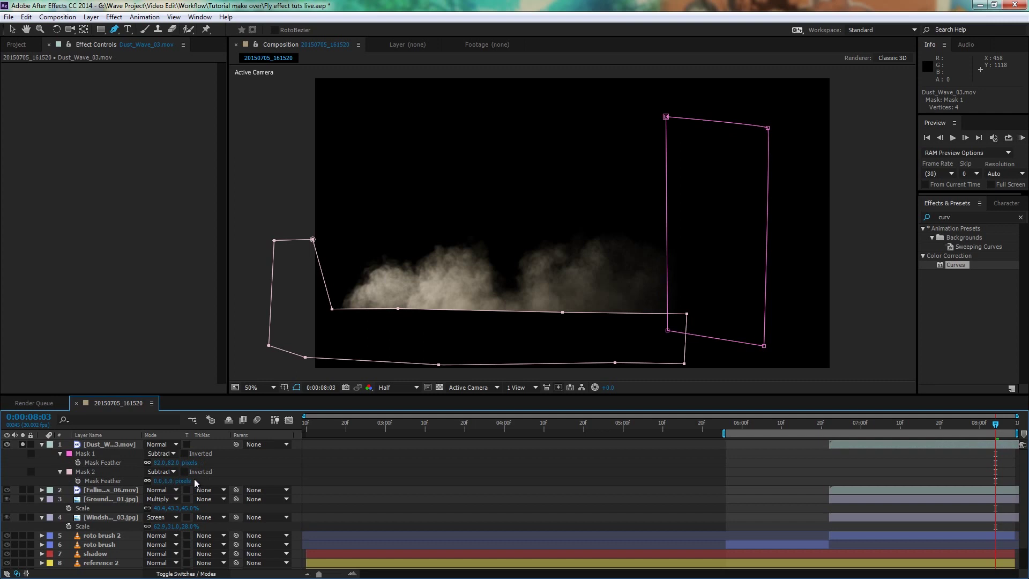
{"action": "left_click_drag", "start_coordinate": [182, 481], "coordinate": [204, 481]}
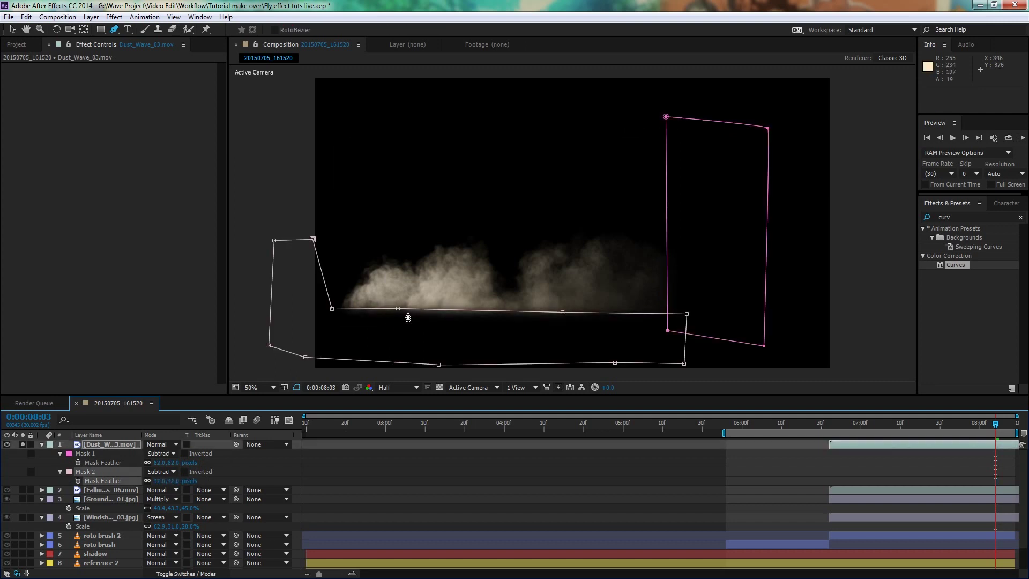
{"action": "left_click_drag", "start_coordinate": [400, 310], "coordinate": [400, 304]}
{"action": "left_click_drag", "start_coordinate": [332, 308], "coordinate": [336, 300]}
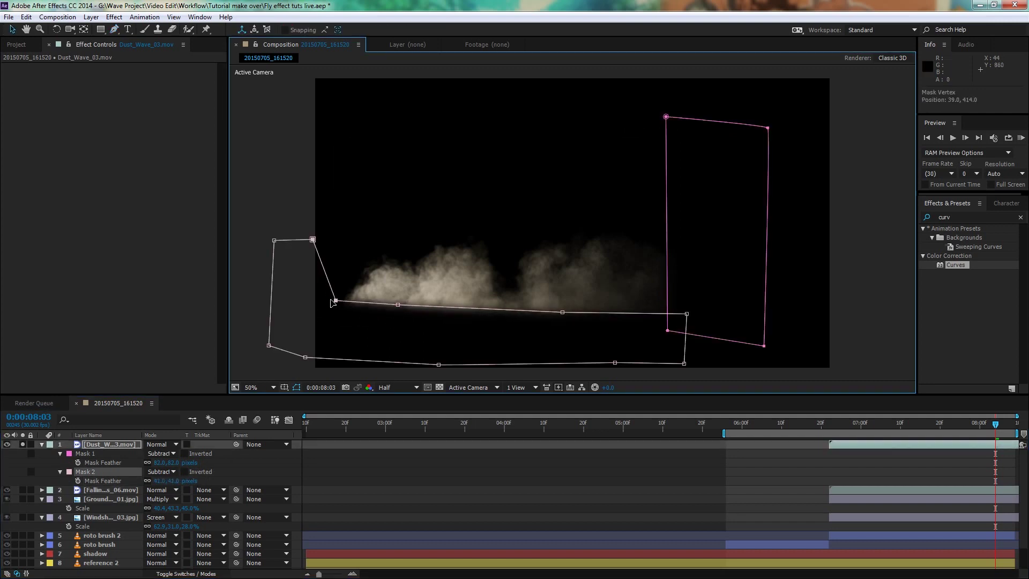
{"action": "left_click_drag", "start_coordinate": [686, 313], "coordinate": [672, 298]}
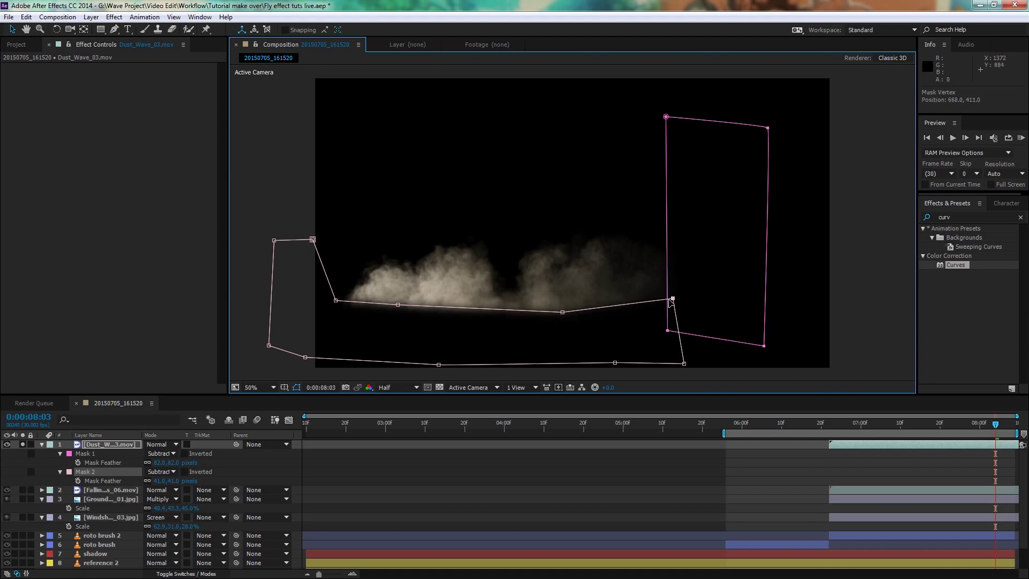
{"action": "left_click", "coordinate": [126, 445]}
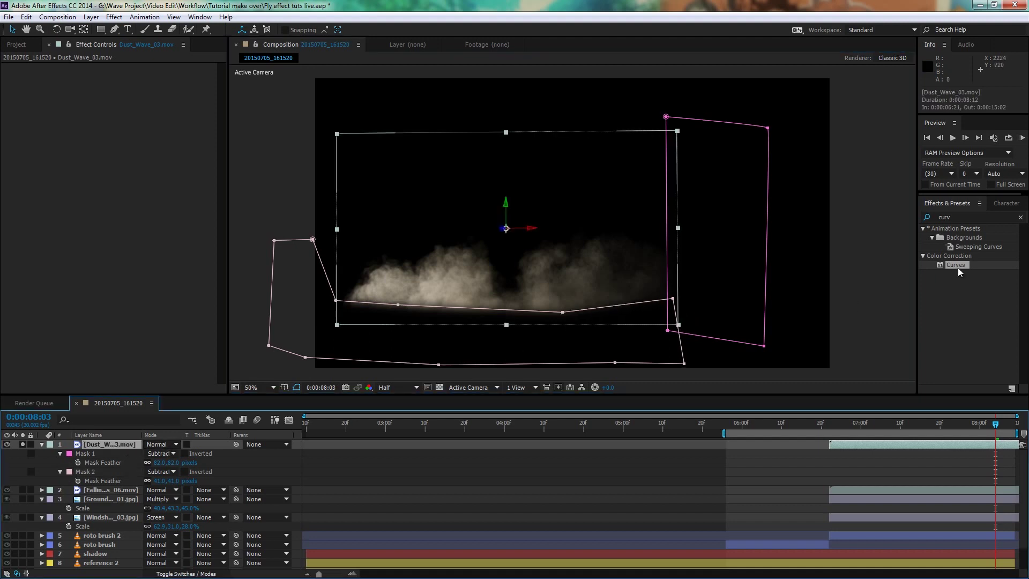
- Brighten the dust layer with Curves, move it down-right and scale it to 82%
{"action": "mouse_move", "coordinate": [956, 264]}
{"action": "left_mouse_down"}
{"action": "mouse_move", "coordinate": [108, 161]}
{"action": "mouse_move", "coordinate": [106, 136]}
{"action": "left_mouse_up"}
{"action": "left_click", "coordinate": [88, 445]}
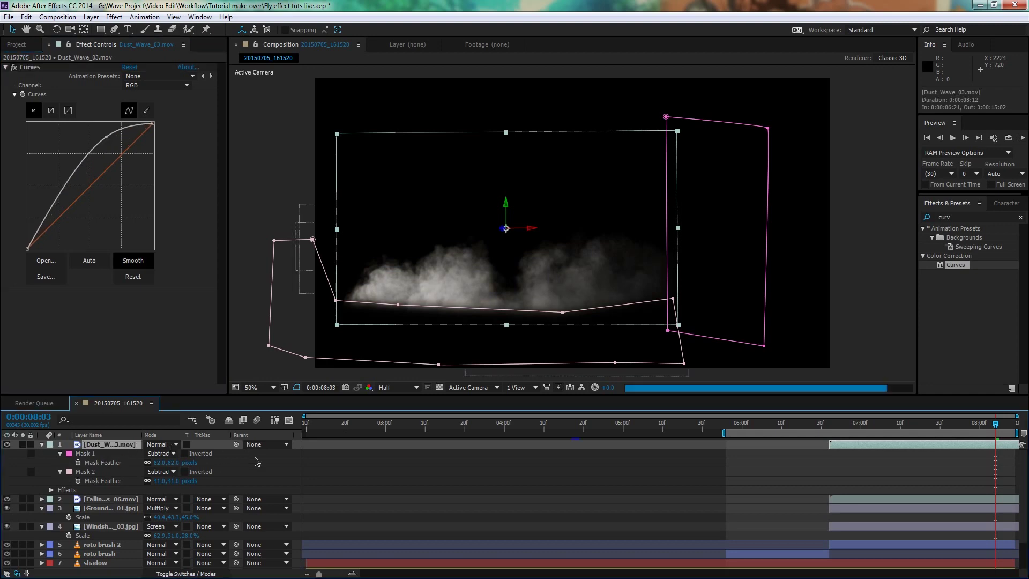
{"action": "key", "text": "u"}
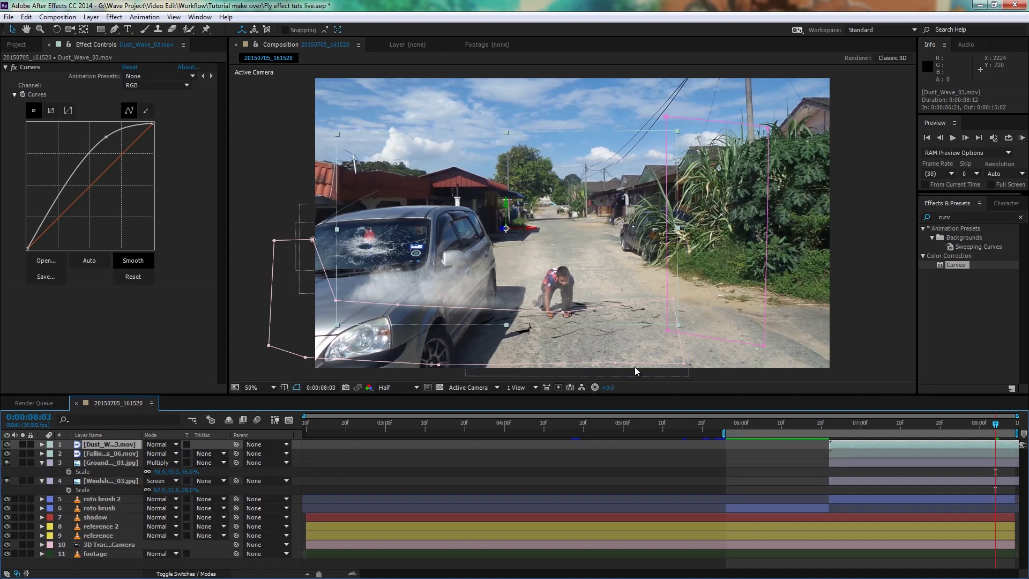
{"action": "left_click_drag", "start_coordinate": [544, 261], "coordinate": [603, 291]}
{"action": "key", "text": "s"}
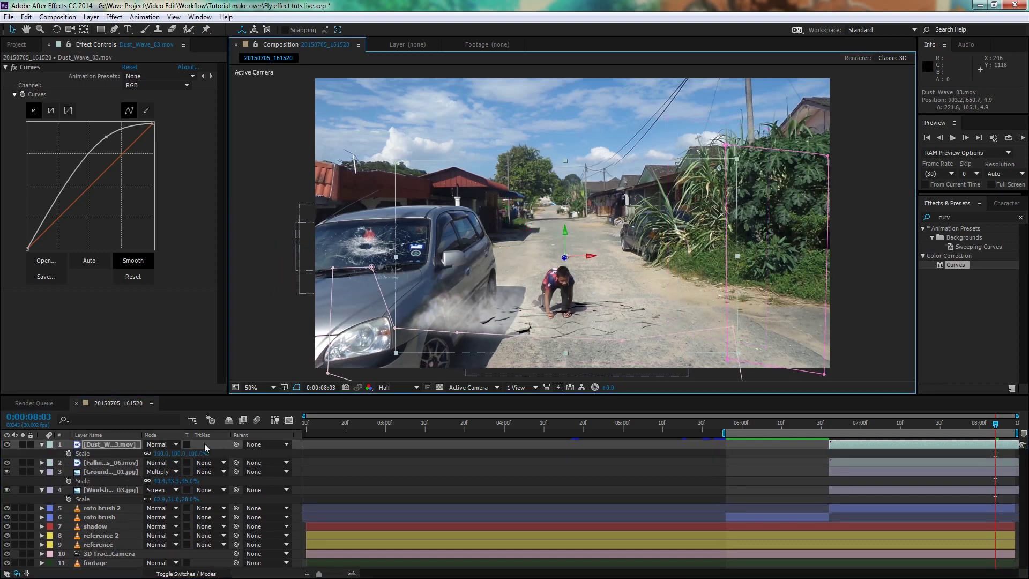
{"action": "left_click_drag", "start_coordinate": [191, 454], "coordinate": [84, 440]}
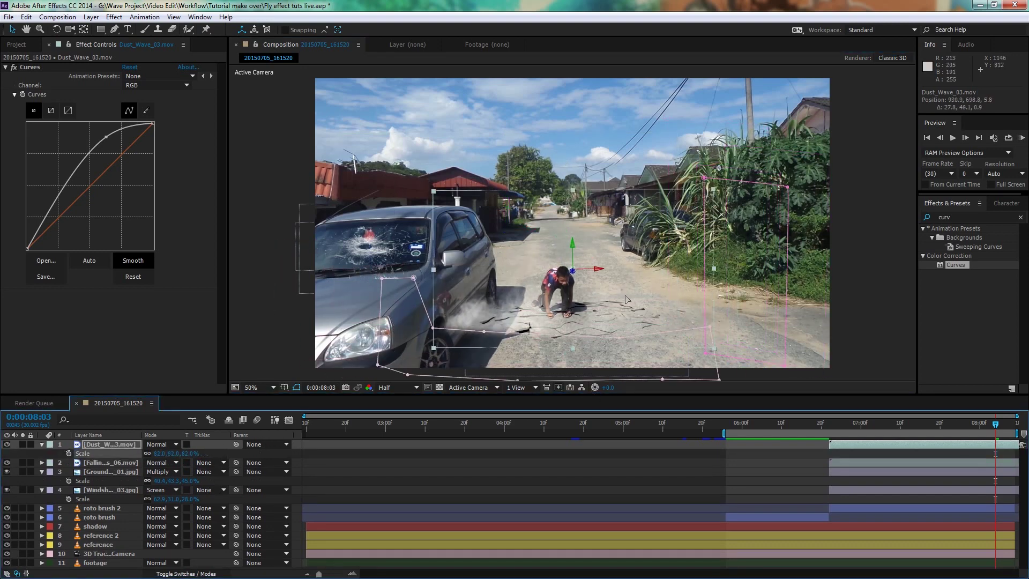
- Flip the dust cloud layer horizontally, nudge it left and widen its mask to the right
{"action": "left_click", "coordinate": [83, 436]}
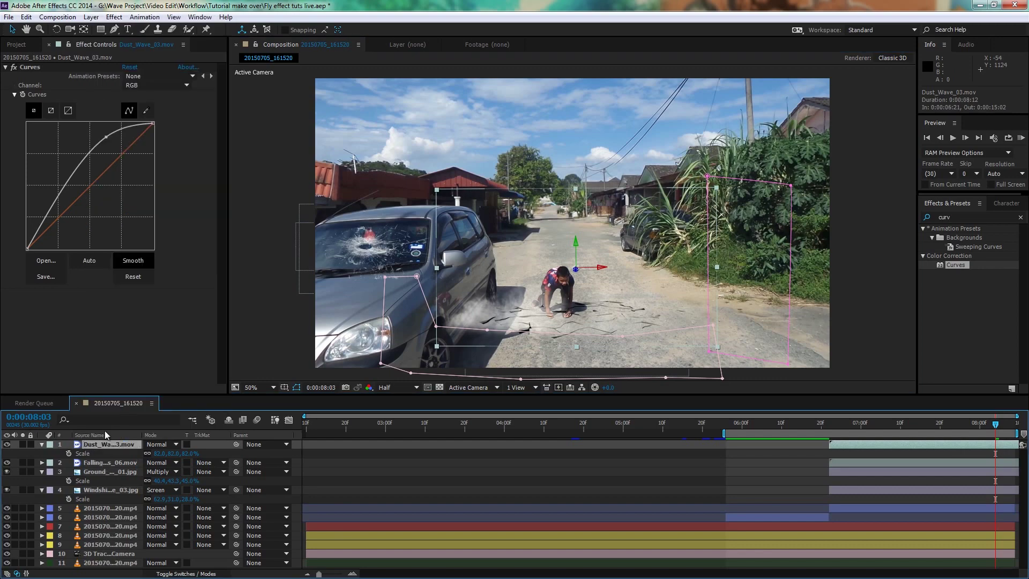
{"action": "left_click", "coordinate": [108, 434]}
{"action": "right_click", "coordinate": [105, 445]}
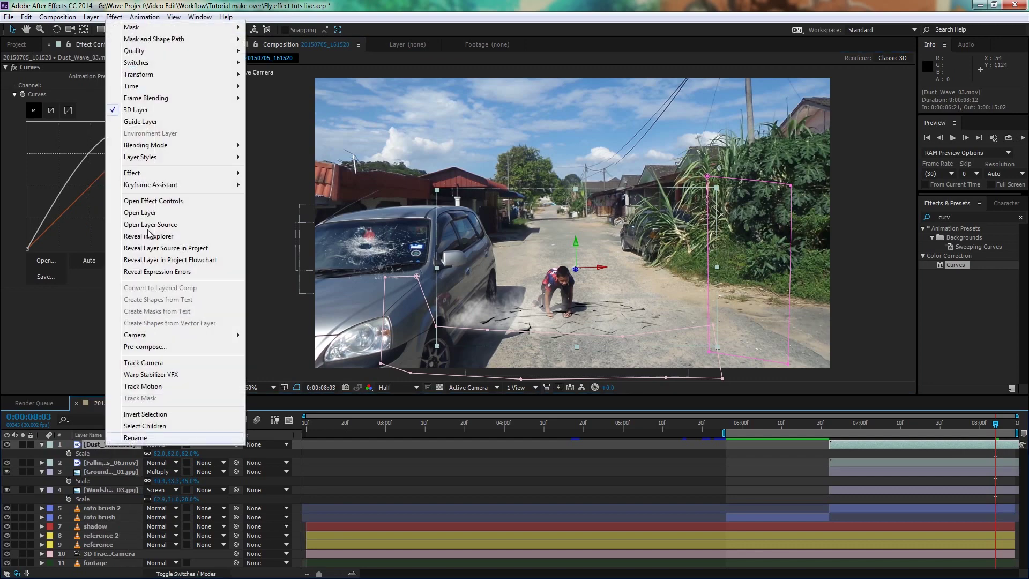
{"action": "mouse_move", "coordinate": [164, 75]}
{"action": "left_click", "coordinate": [328, 167]}
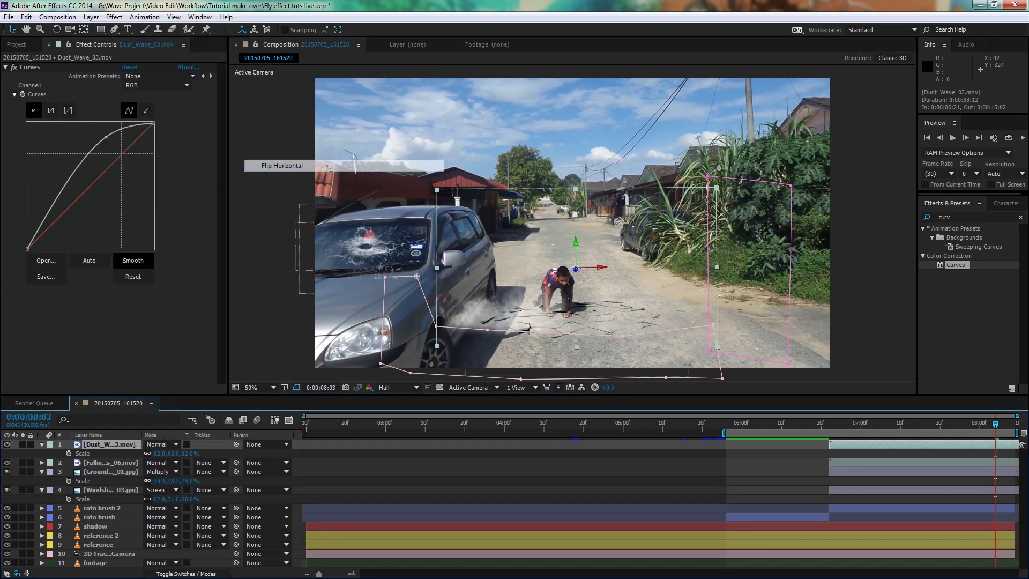
{"action": "left_click_drag", "start_coordinate": [451, 290], "coordinate": [440, 291]}
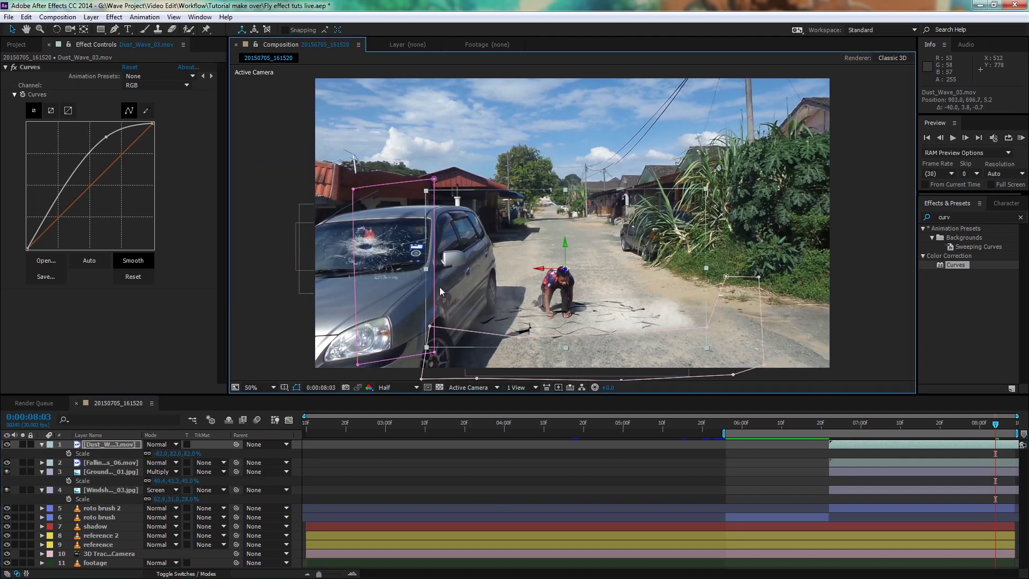
{"action": "left_click_drag", "start_coordinate": [434, 352], "coordinate": [454, 351]}
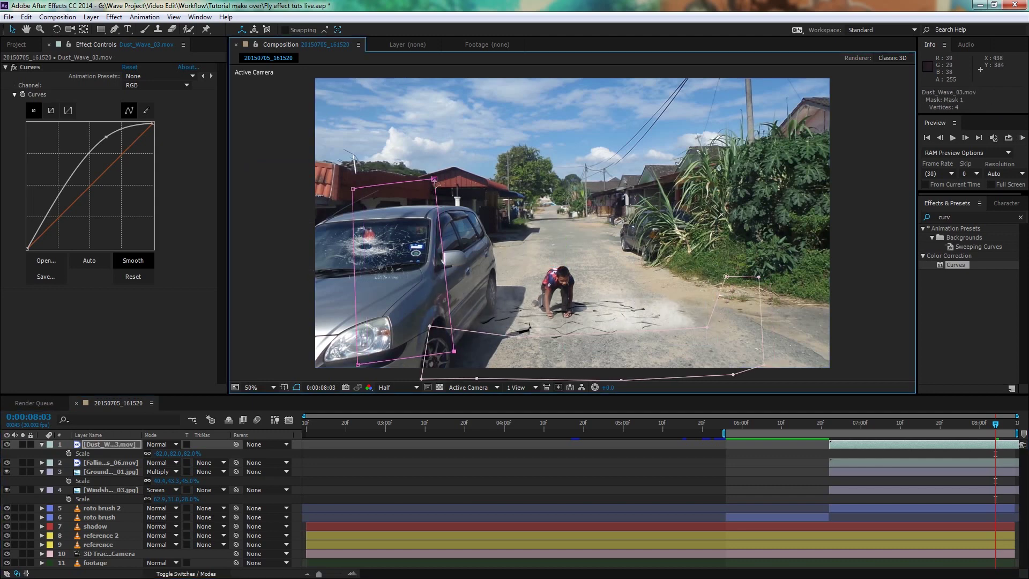
{"action": "left_click_drag", "start_coordinate": [434, 178], "coordinate": [454, 178]}
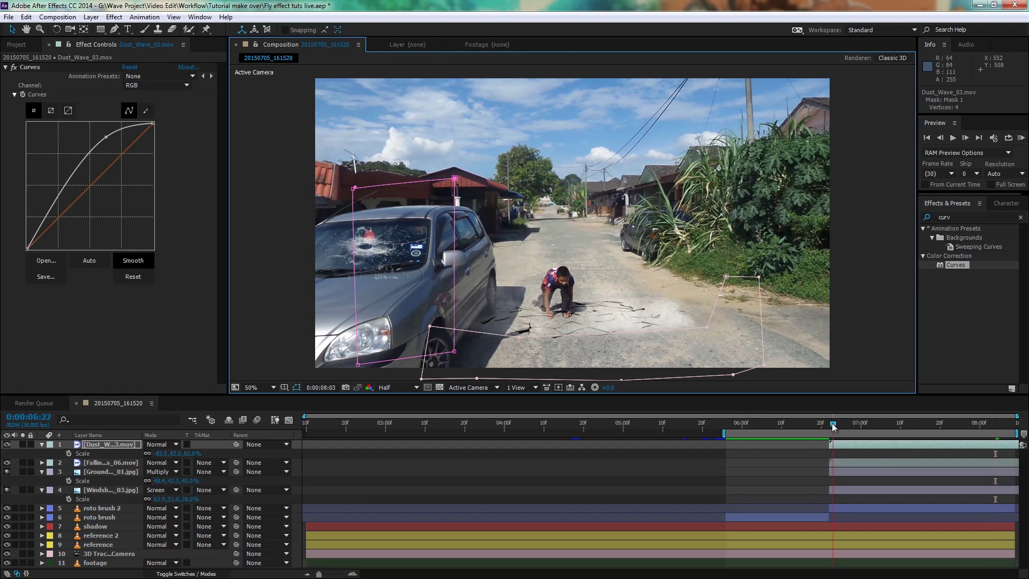
- At frame 6:28, select the windshield hole layer and reveal its mask feather
{"action": "left_click_drag", "start_coordinate": [833, 426], "coordinate": [856, 430]}
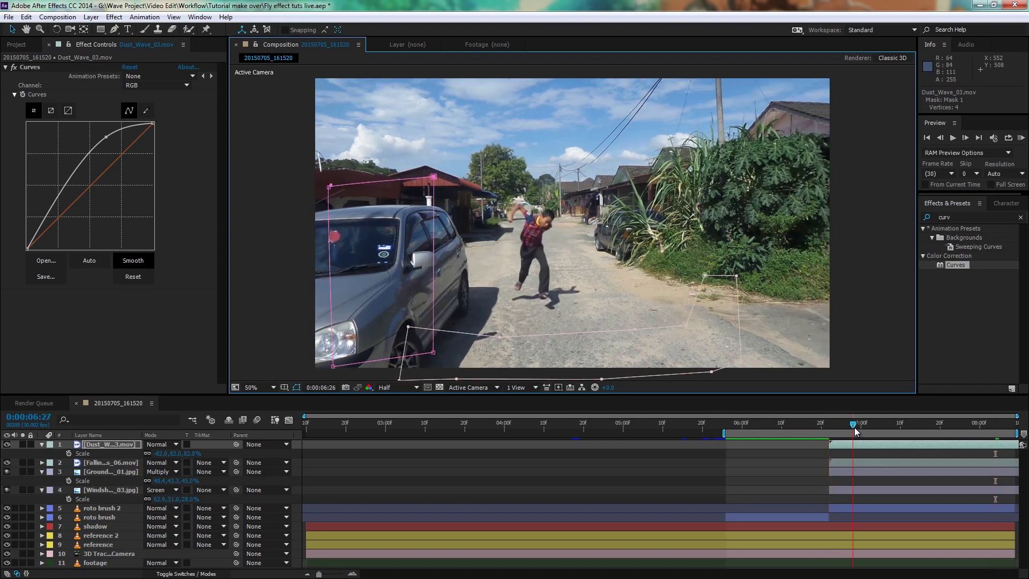
{"action": "left_click", "coordinate": [117, 496]}
{"action": "key", "text": "f"}
{"action": "key", "text": "g"}
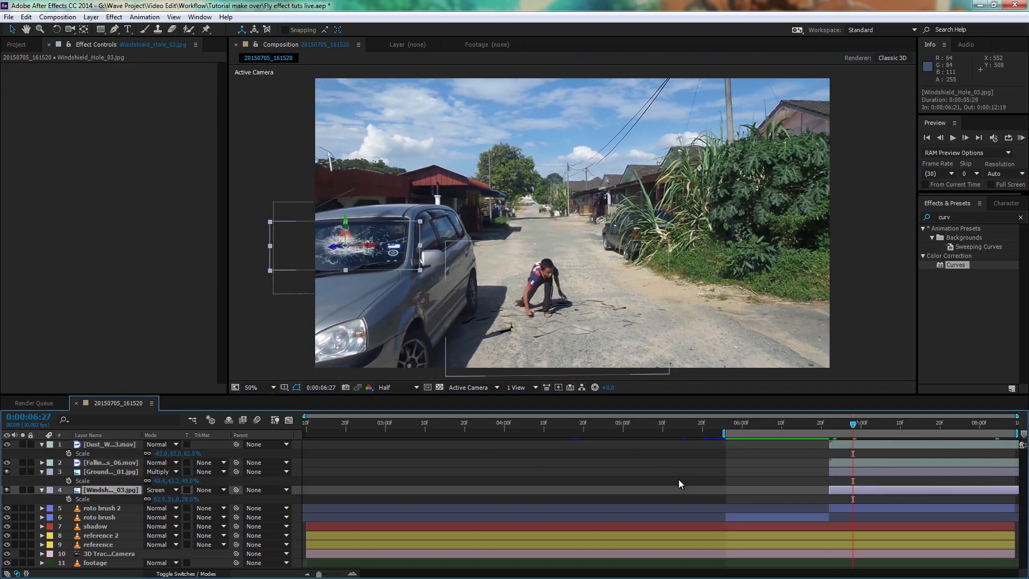
{"action": "left_click", "coordinate": [950, 430]}
{"action": "left_click_drag", "start_coordinate": [951, 430], "coordinate": [856, 430]}
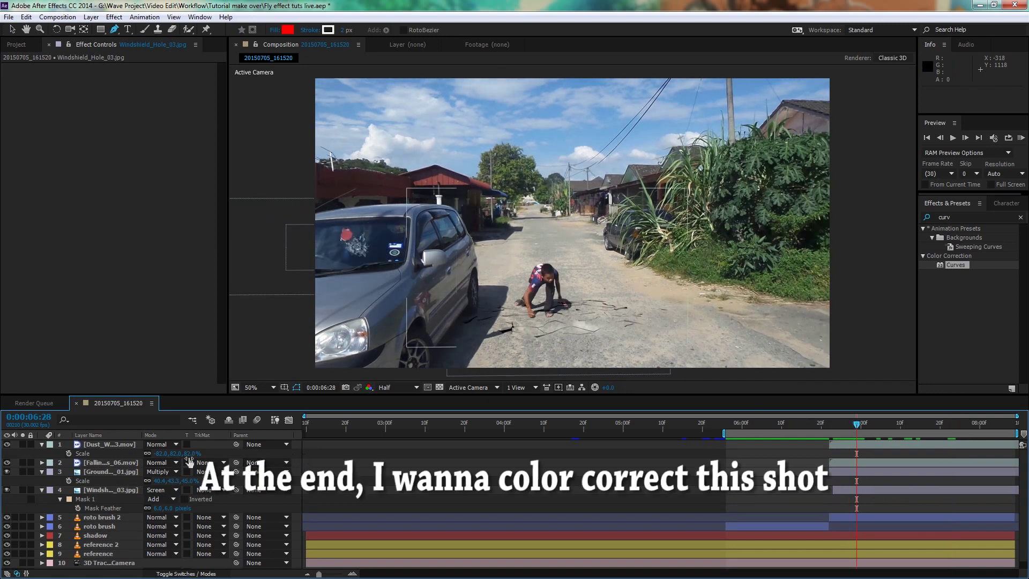
{"action": "key", "text": "ctrl+a"}
- Add a new adjustment layer on top with an S-shaped Curves contrast boost
{"action": "key", "text": "u"}
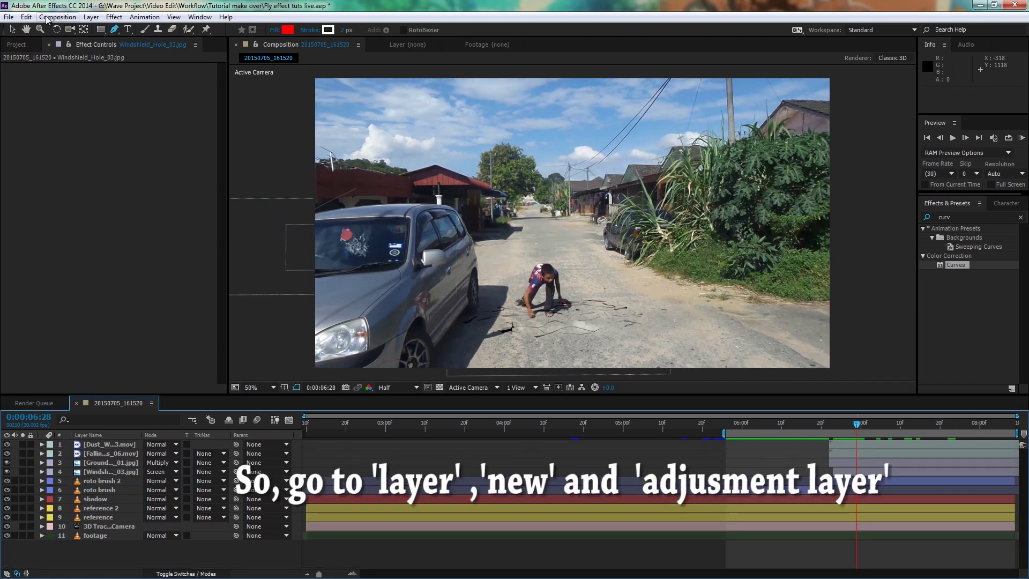
{"action": "left_click", "coordinate": [91, 16]}
{"action": "mouse_move", "coordinate": [258, 32]}
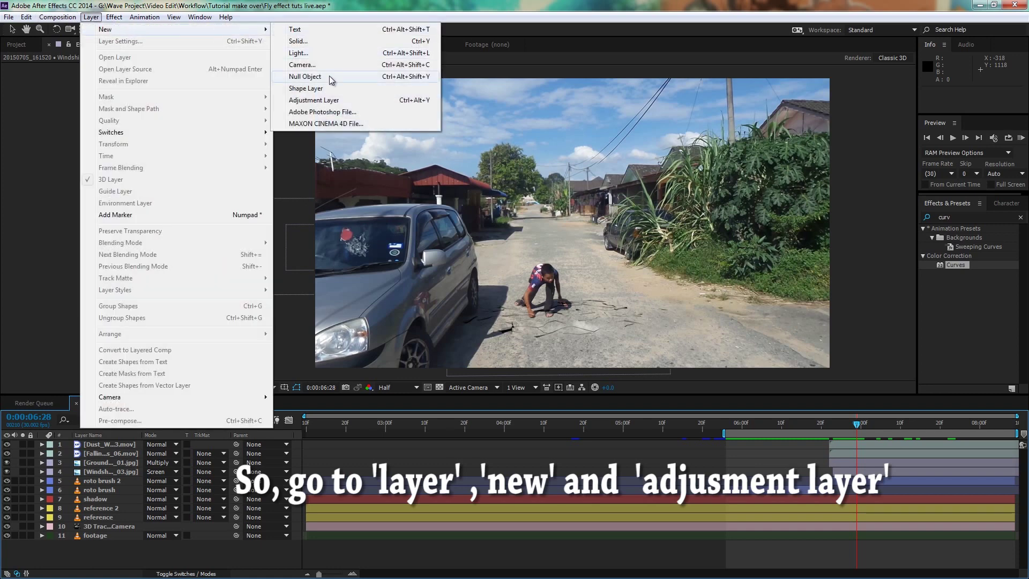
{"action": "left_click", "coordinate": [327, 101]}
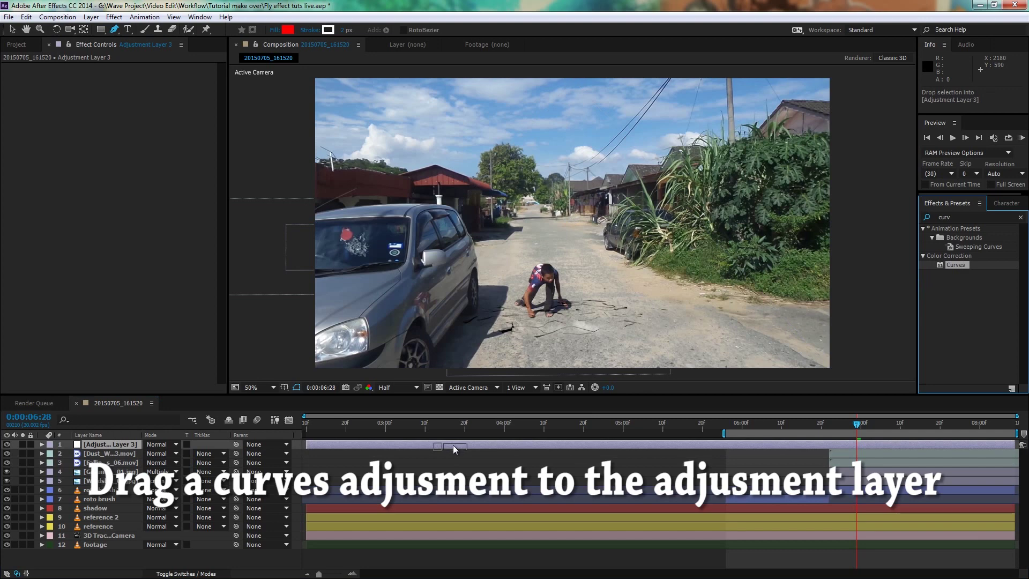
{"action": "left_click_drag", "start_coordinate": [949, 268], "coordinate": [452, 445]}
{"action": "left_click_drag", "start_coordinate": [105, 171], "coordinate": [104, 149]}
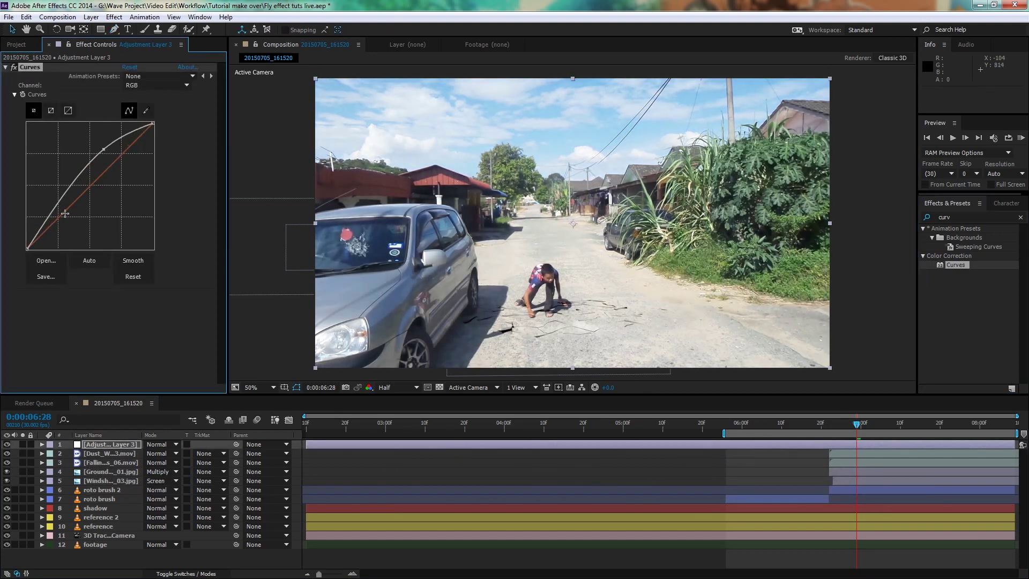
{"action": "left_click_drag", "start_coordinate": [62, 211], "coordinate": [64, 210]}
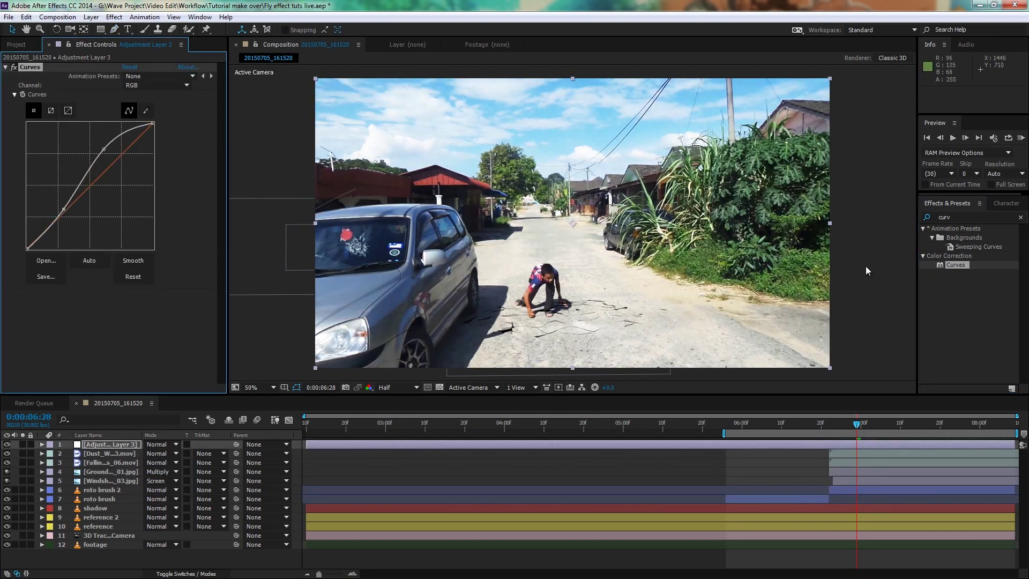
{"action": "left_click_drag", "start_coordinate": [111, 156], "coordinate": [111, 157]}
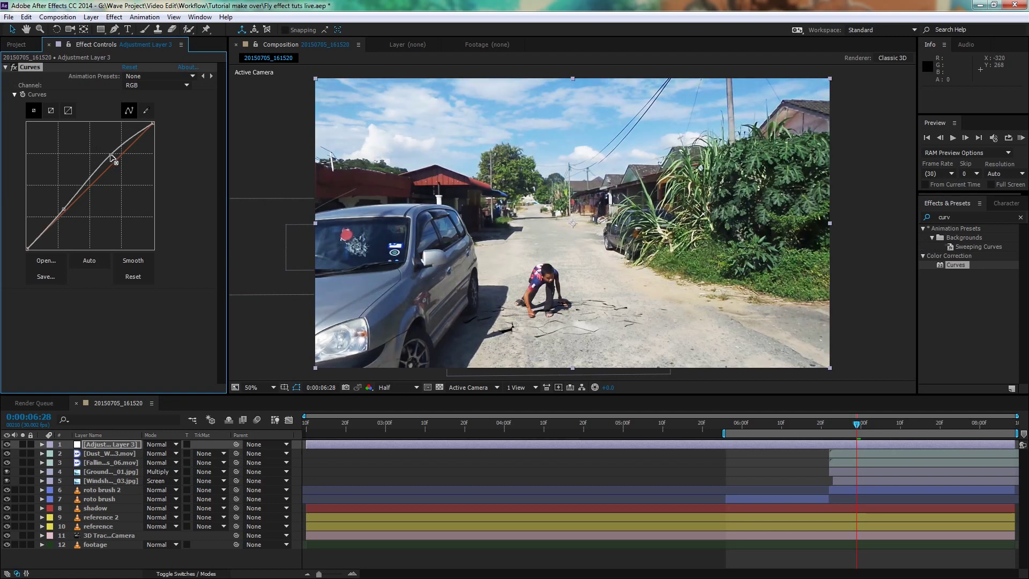
- Add Hue/Saturation below Curves with Master Saturation 14, then compare the grade on and off
{"action": "left_click", "coordinate": [922, 215]}
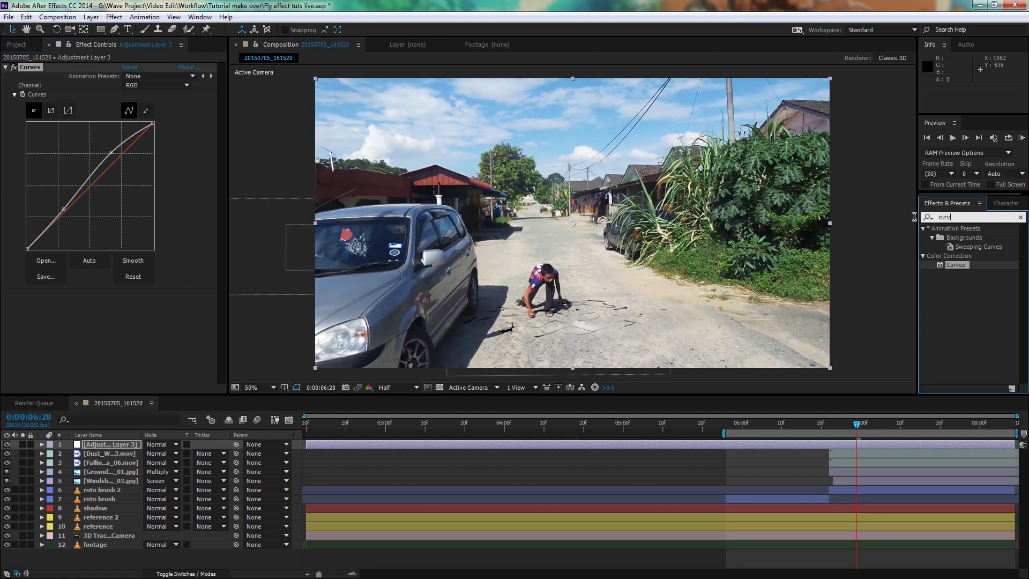
{"action": "type", "text": "hue"}
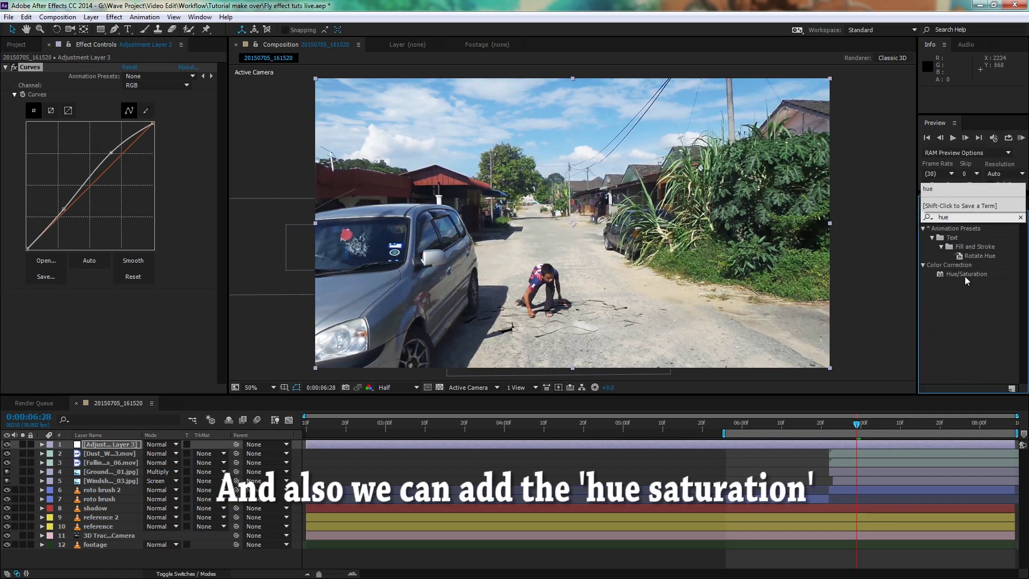
{"action": "left_click_drag", "start_coordinate": [965, 274], "coordinate": [156, 286]}
{"action": "left_click_drag", "start_coordinate": [116, 328], "coordinate": [131, 327]}
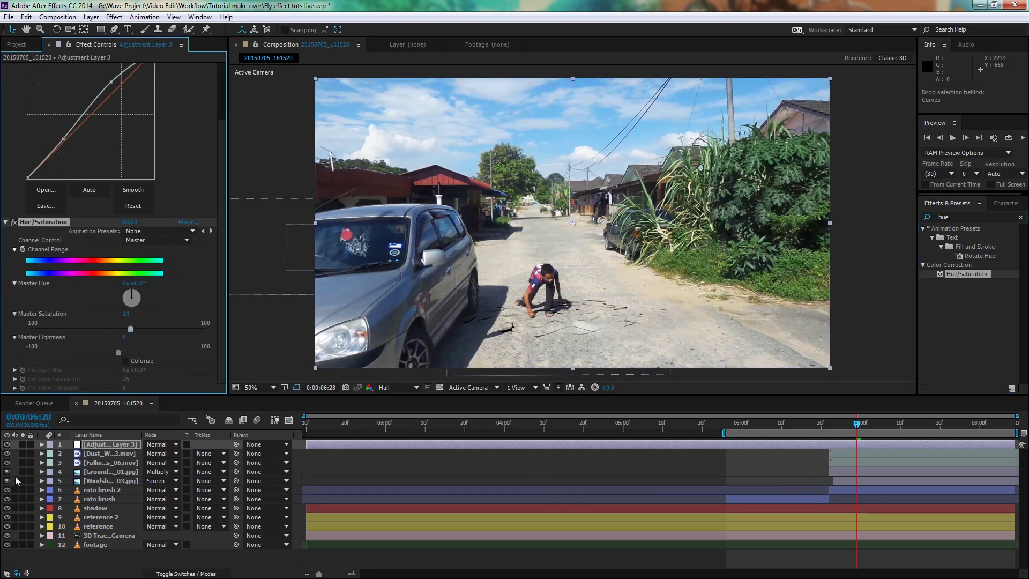
{"action": "left_click", "coordinate": [6, 444]}
{"action": "left_click", "coordinate": [6, 445]}
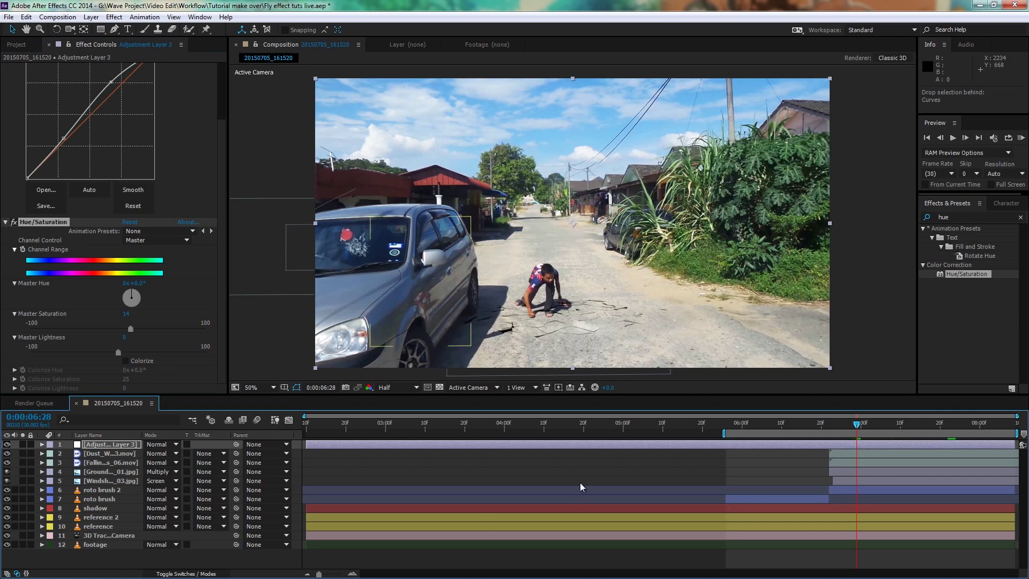
{"action": "mouse_move", "coordinate": [833, 428]}
{"action": "left_mouse_down"}
{"action": "mouse_move", "coordinate": [814, 430]}
{"action": "mouse_move", "coordinate": [852, 428]}
{"action": "left_mouse_up"}
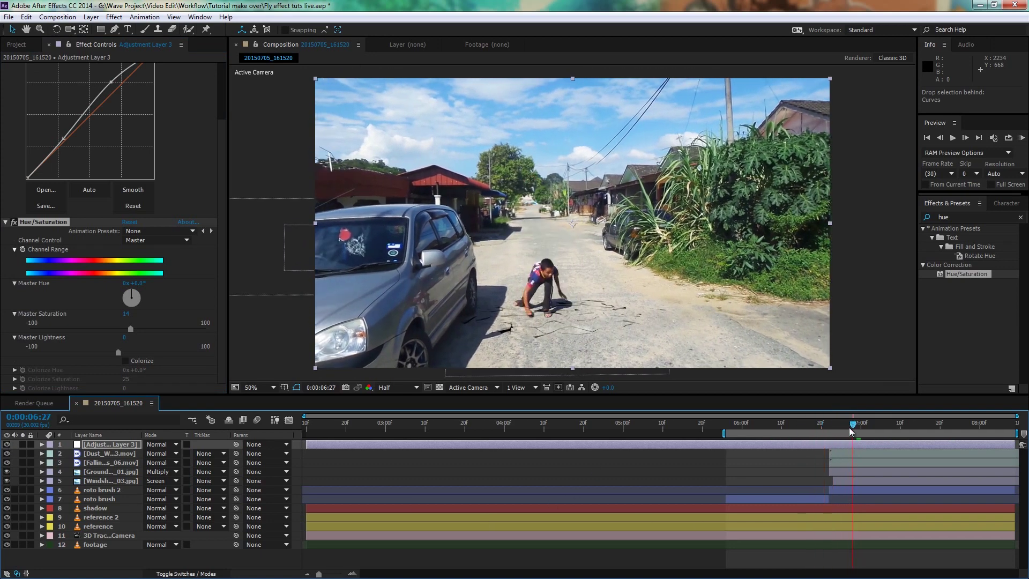
- Extend the work area to the composition start and enable motion blur on layers 1 to 5
{"action": "left_click", "coordinate": [863, 485]}
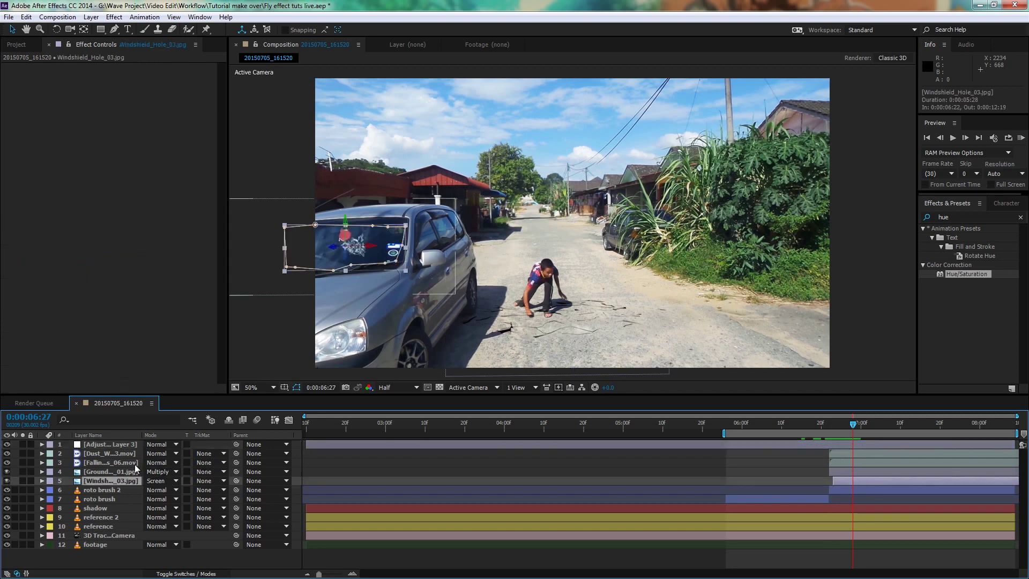
{"action": "left_click_drag", "start_coordinate": [727, 434], "coordinate": [217, 438]}
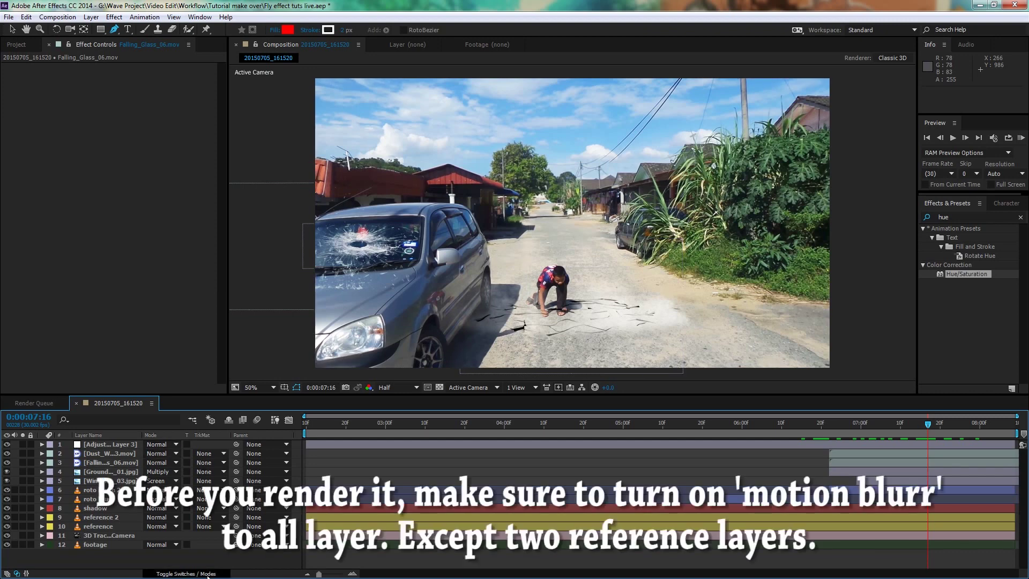
{"action": "left_click", "coordinate": [186, 574]}
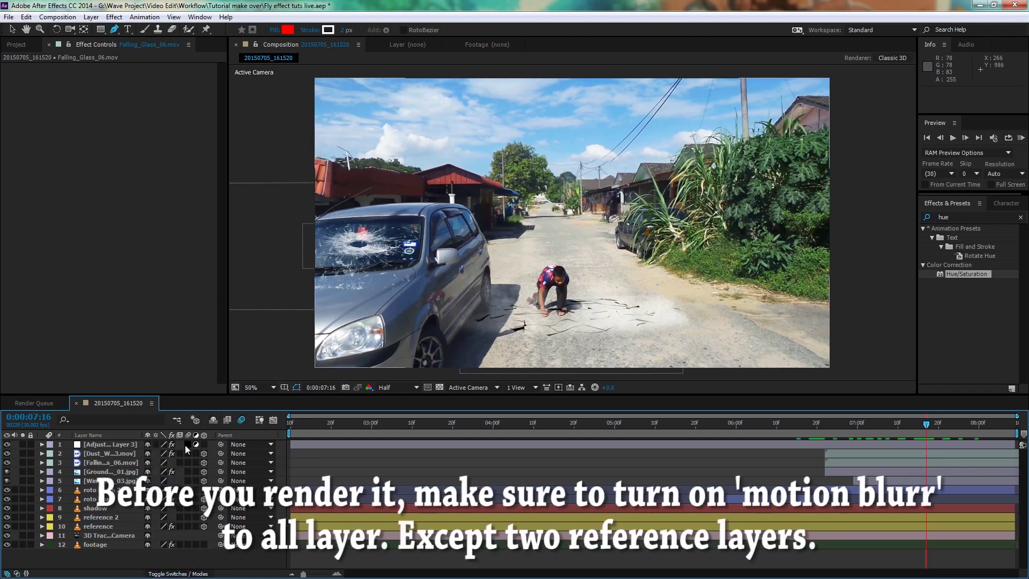
{"action": "left_click_drag", "start_coordinate": [187, 444], "coordinate": [188, 481]}
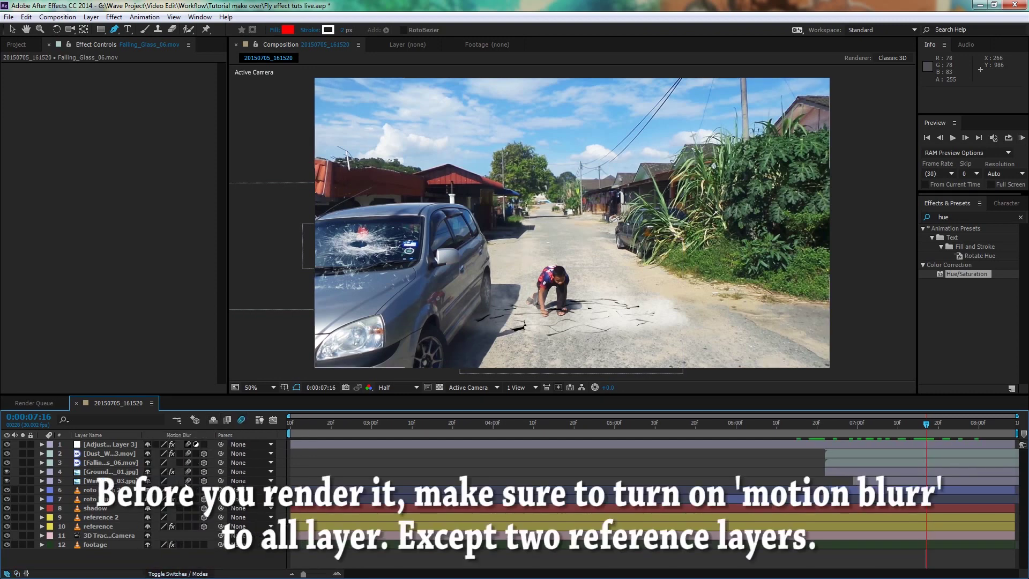
{"action": "left_click", "coordinate": [120, 517]}
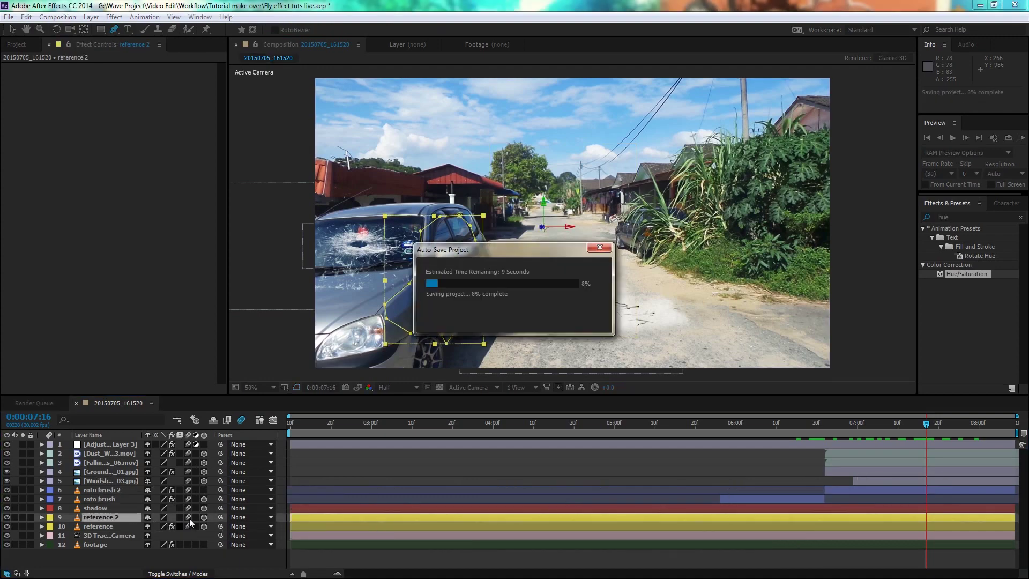